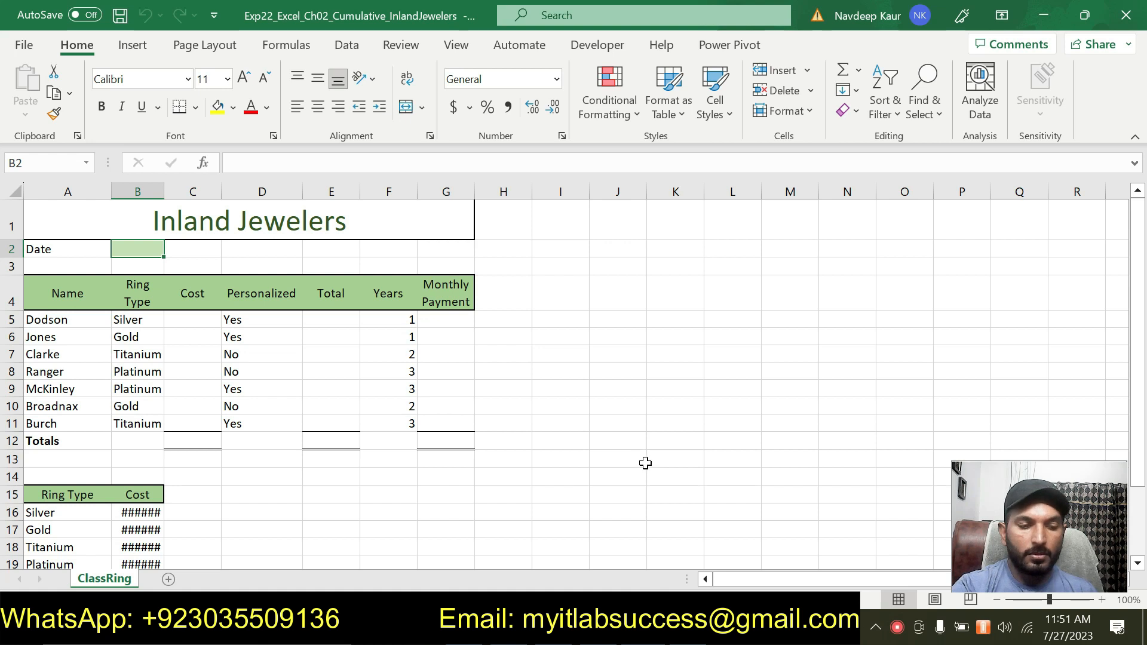
Switch to the Word instructions document and highlight the Project Description heading and its paragraph in gray.
left_click(694, 627)
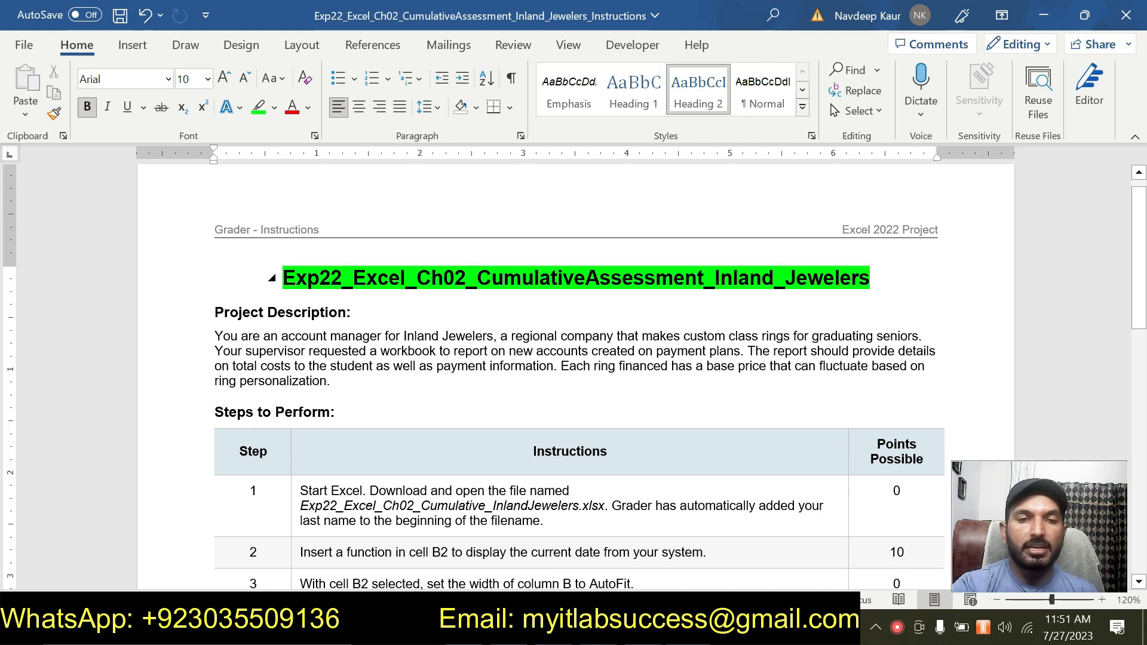
double_click(321, 272)
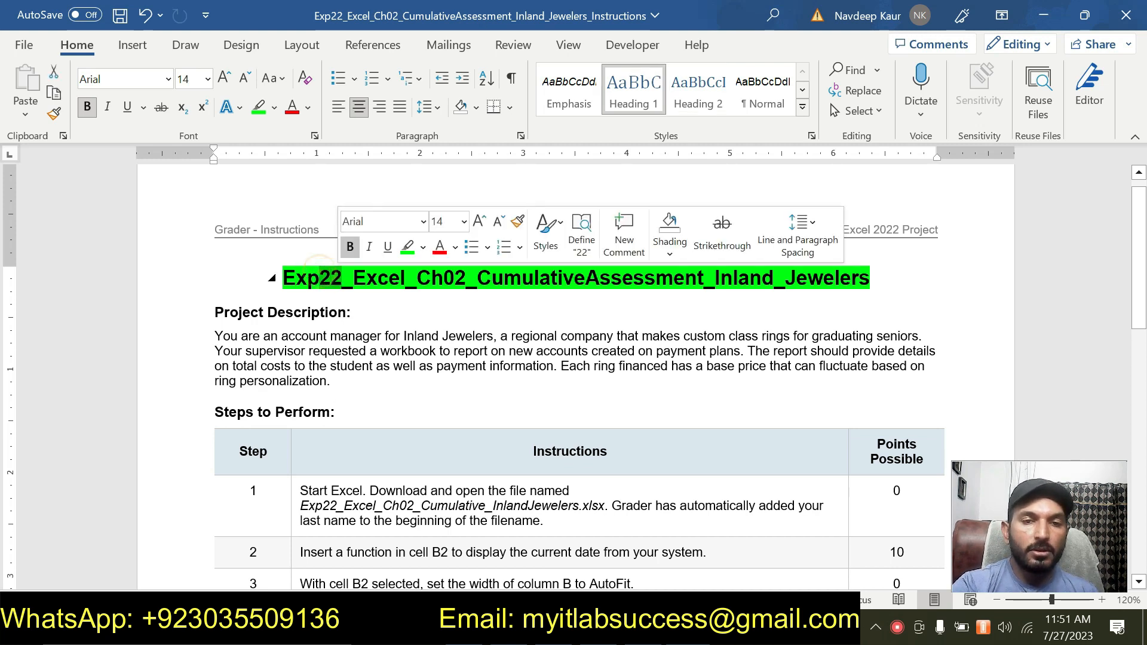
left_click(358, 324)
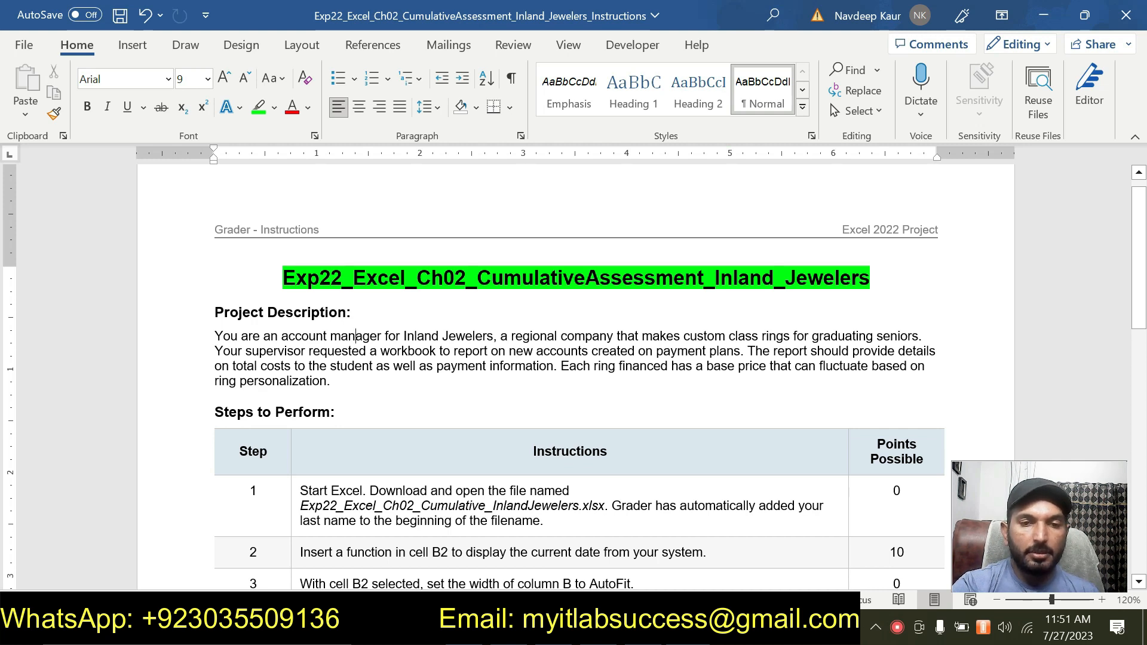
triple_click(356, 336)
left_click(216, 312, "shift")
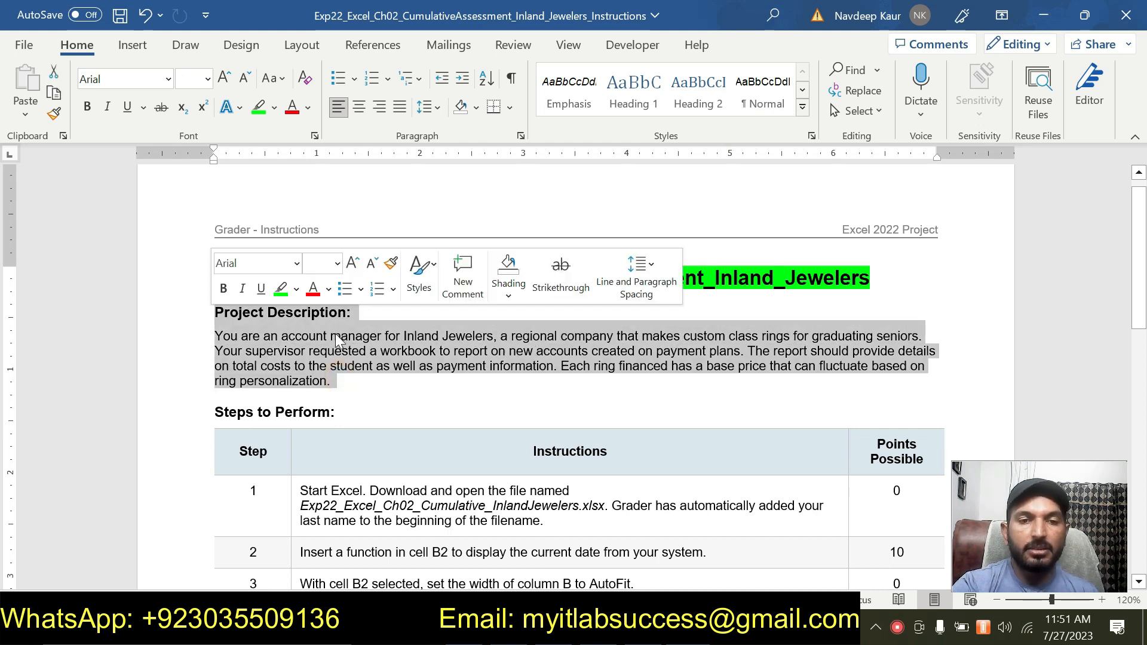
left_click(297, 290)
left_click(363, 366)
left_click(437, 363)
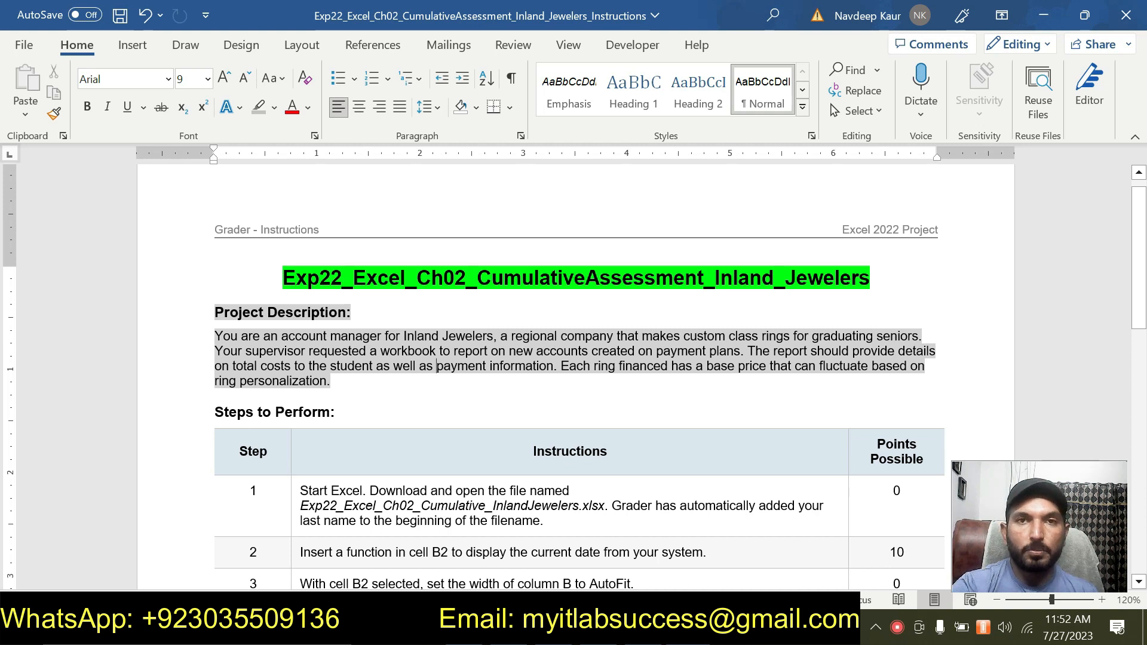
Highlight the full instruction text of step 1 in the steps table in bright green.
scroll(573, 383, "down", 3)
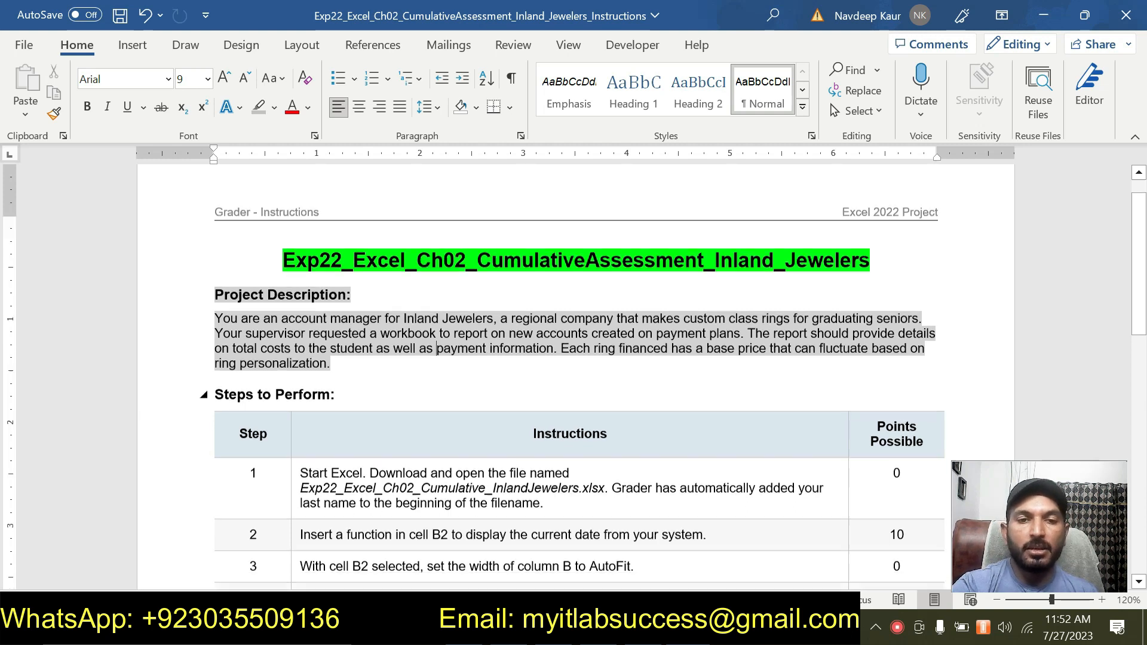
scroll(574, 376, "down", 8)
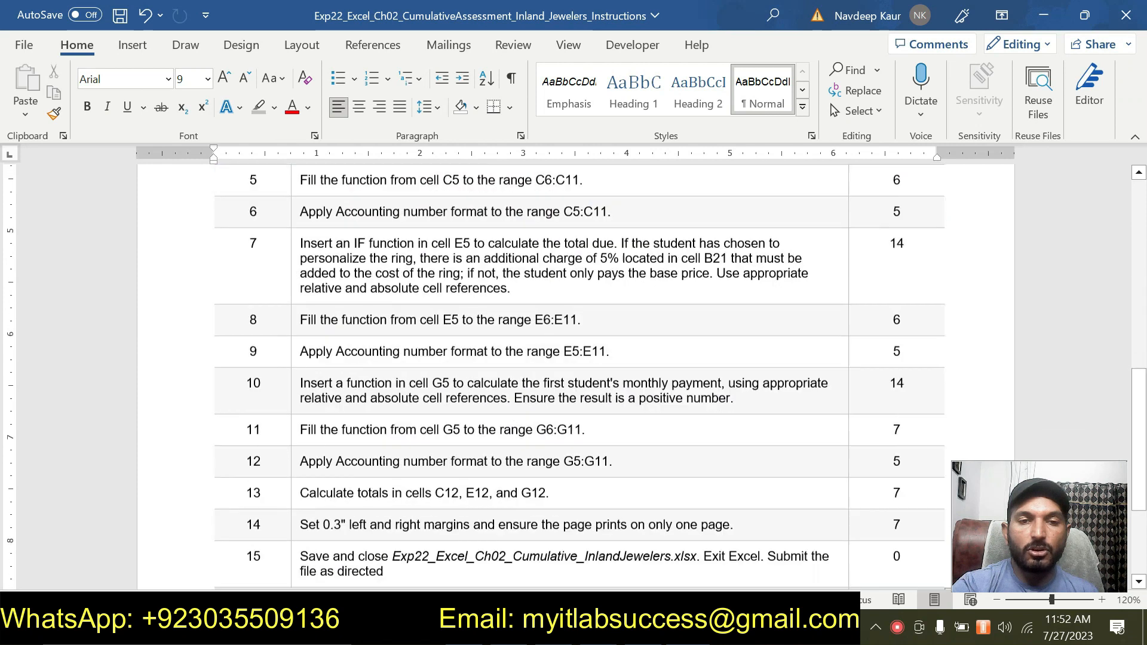
scroll(574, 376, "up", 8)
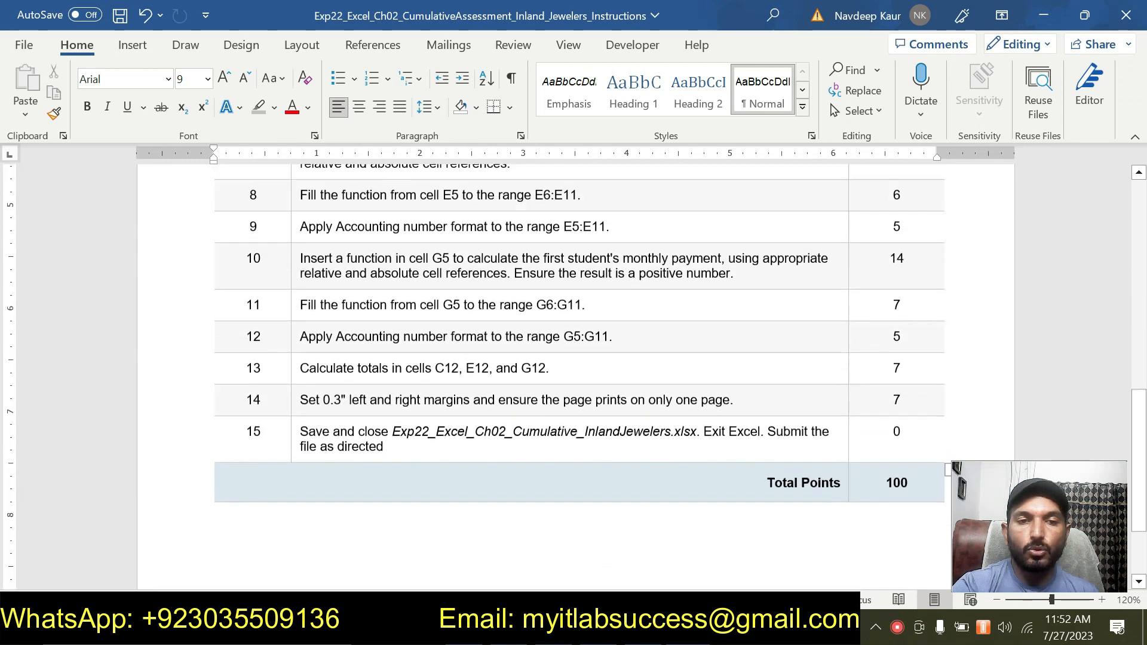
scroll(397, 351, "up", 2)
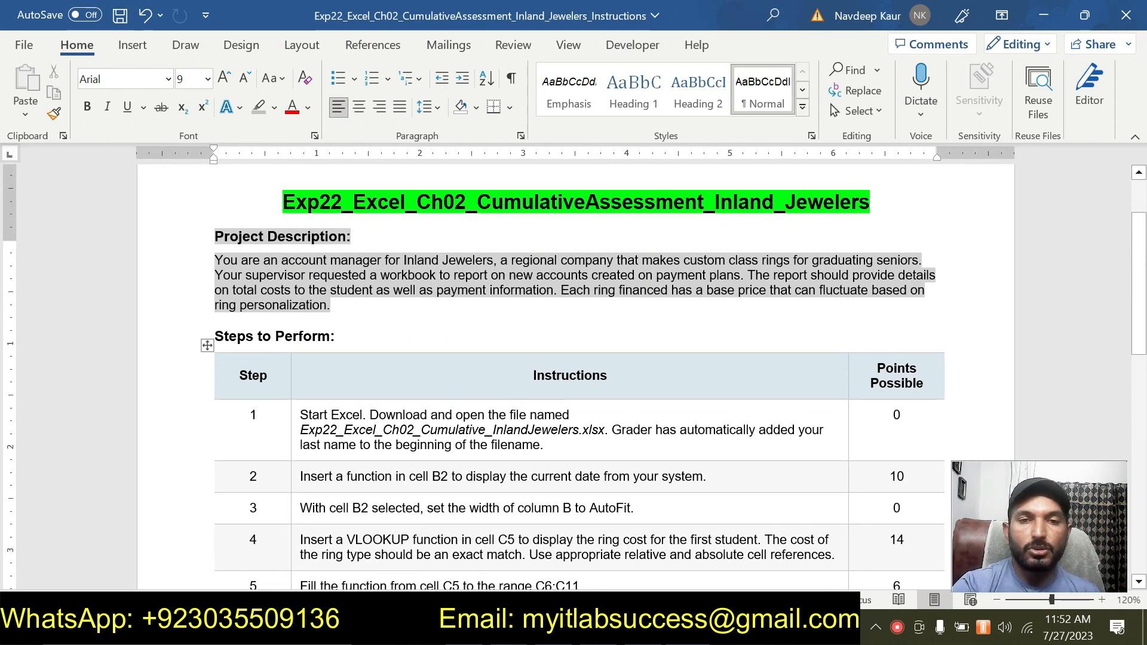
scroll(450, 445, "up", 1)
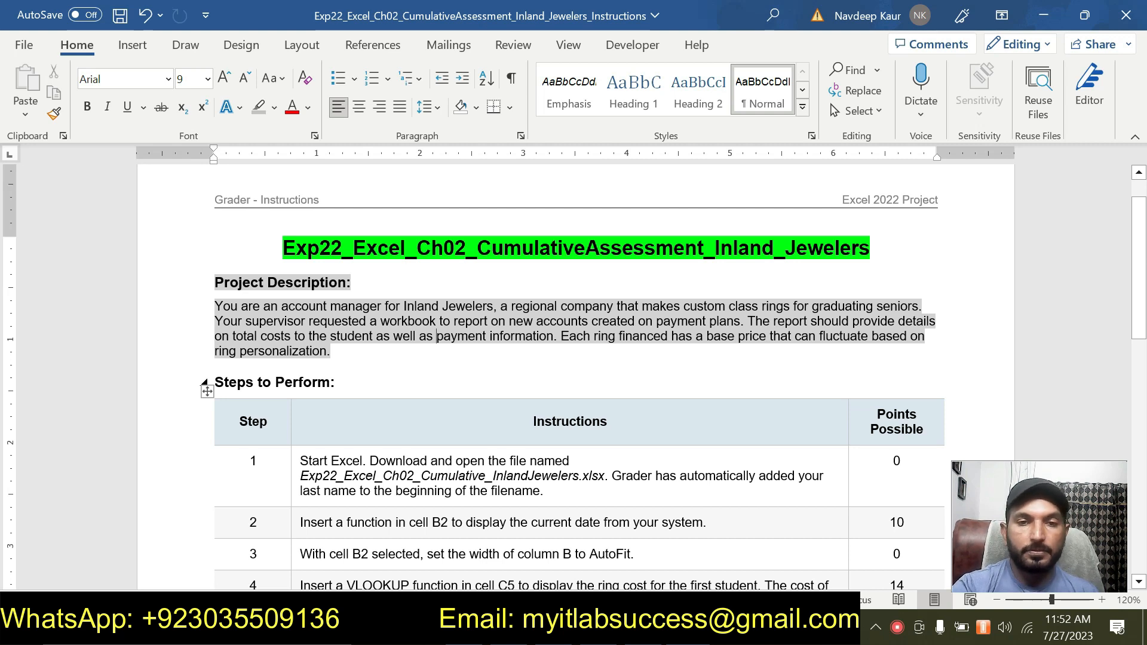
left_click(417, 355)
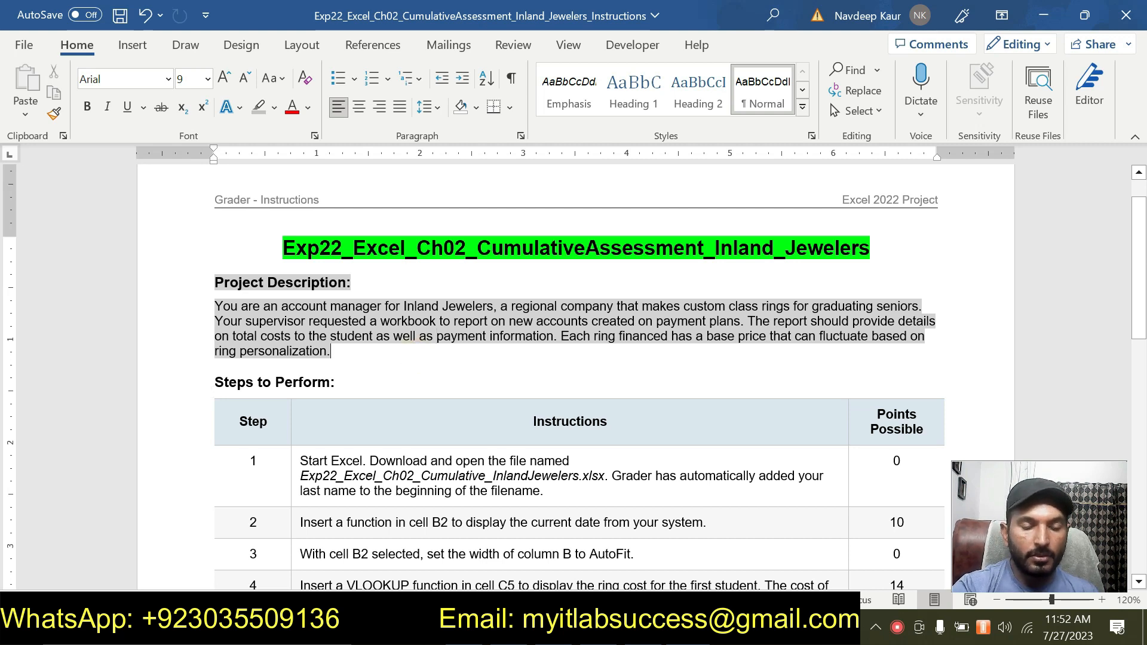
left_click_drag(544, 491, 300, 460)
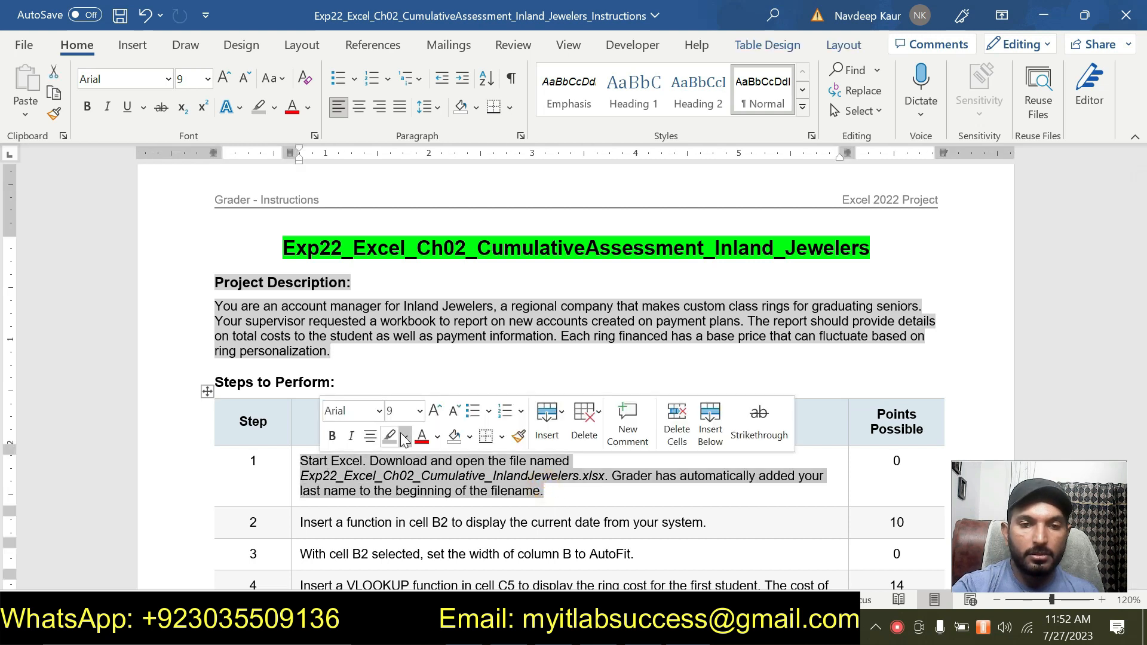
left_click(405, 439)
left_click(423, 460)
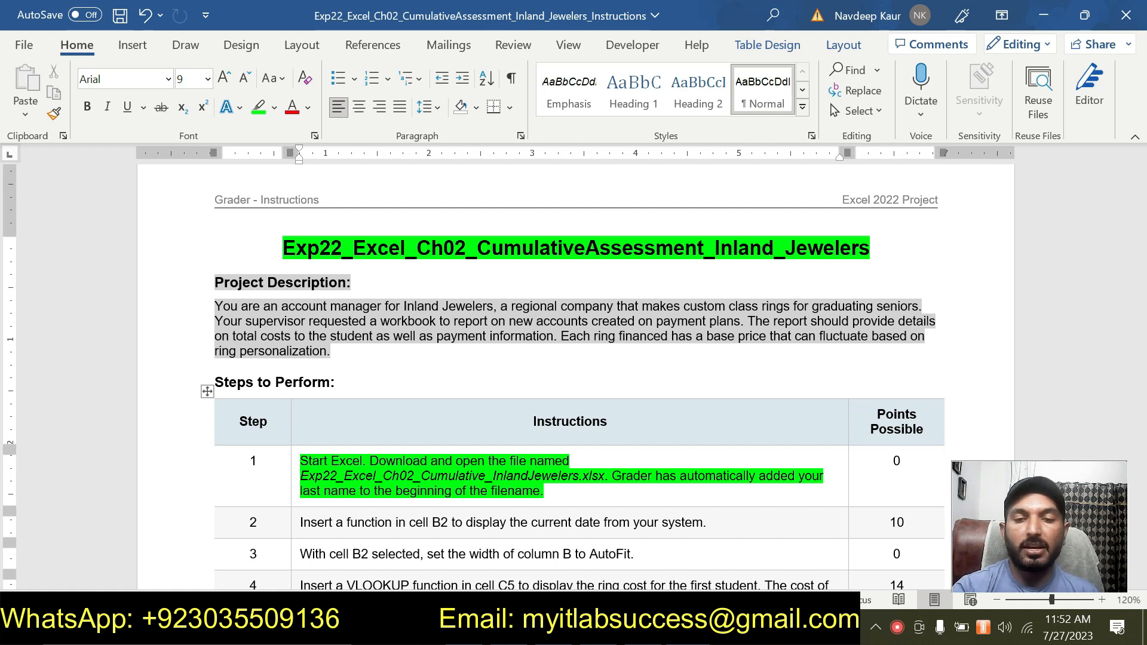
Switch to the Excel workbook and look over the ClassRing worksheet.
left_click(418, 629)
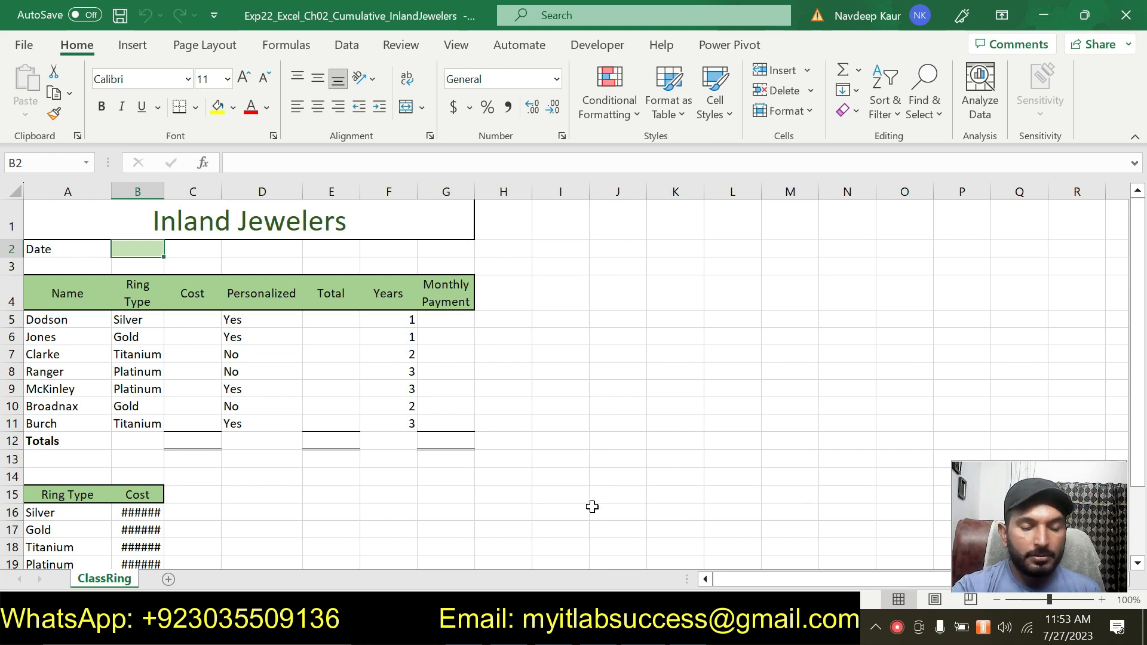
left_click(296, 508)
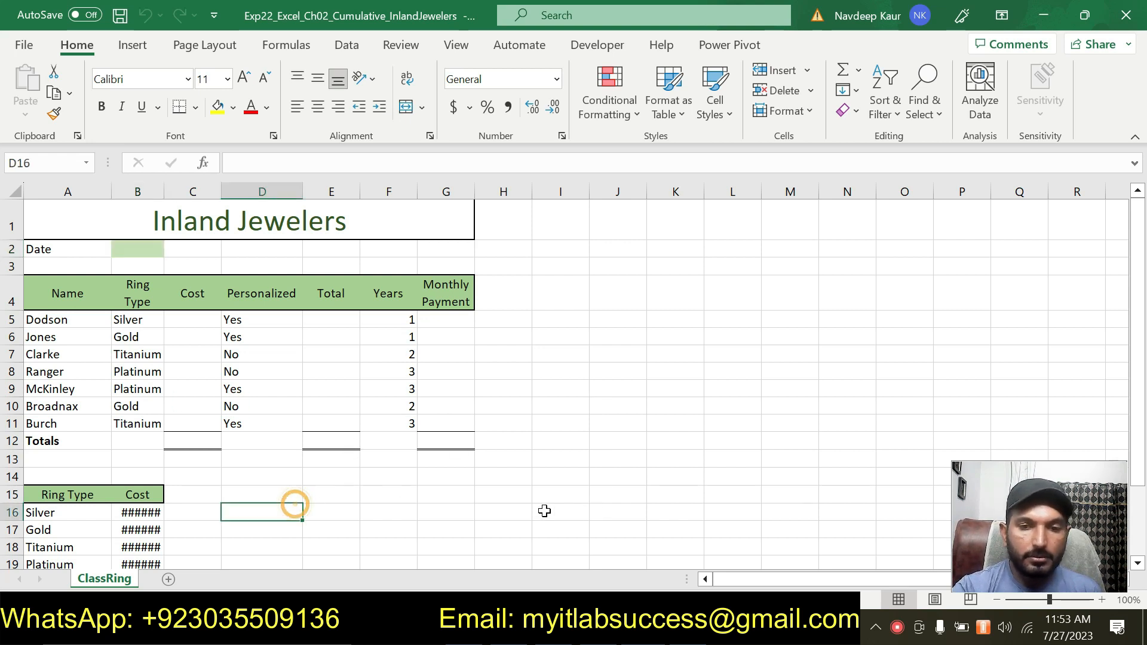
left_click(697, 477)
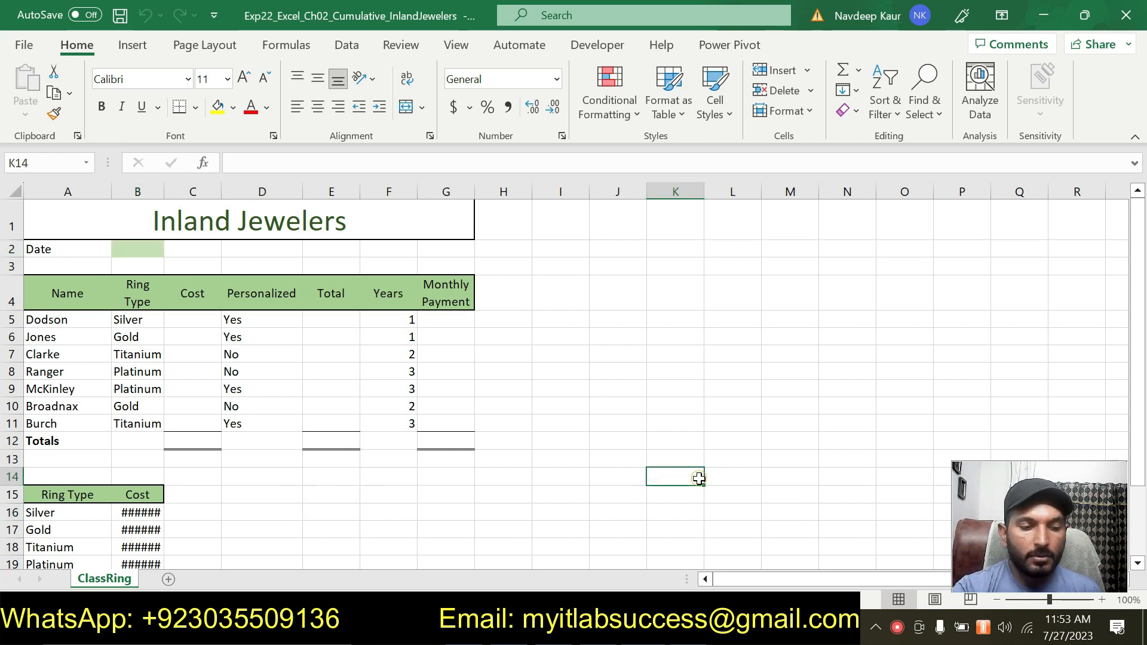
left_click(620, 335)
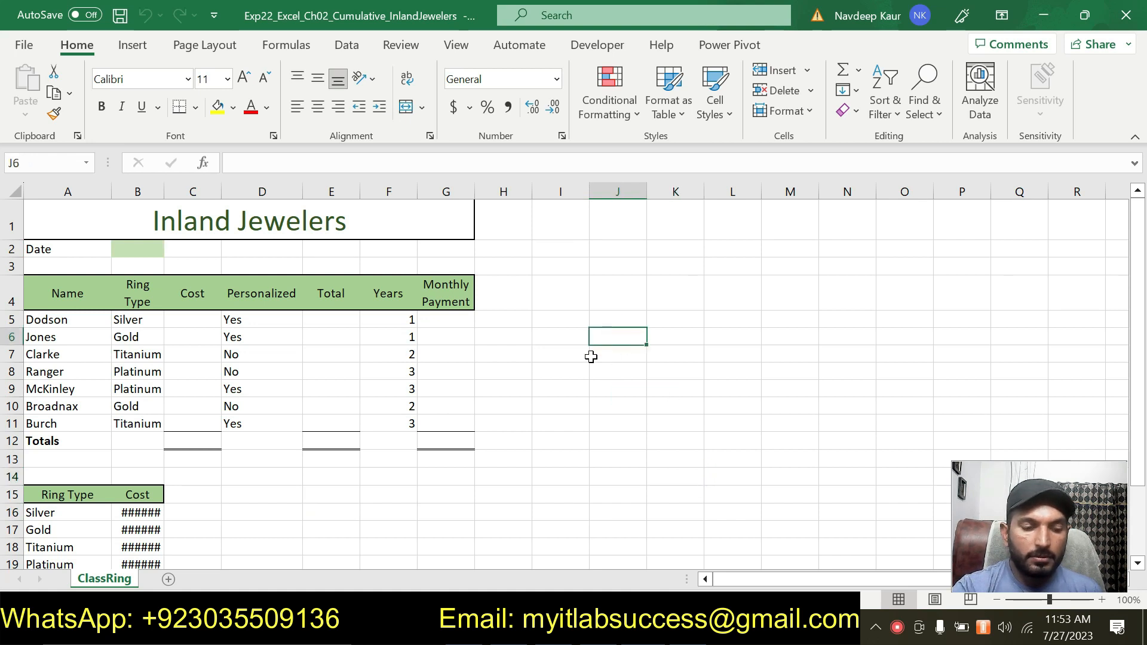
In the Word instructions, clear the highlight from the step 1 text and highlight the step 2 text in bright green.
left_click(672, 627)
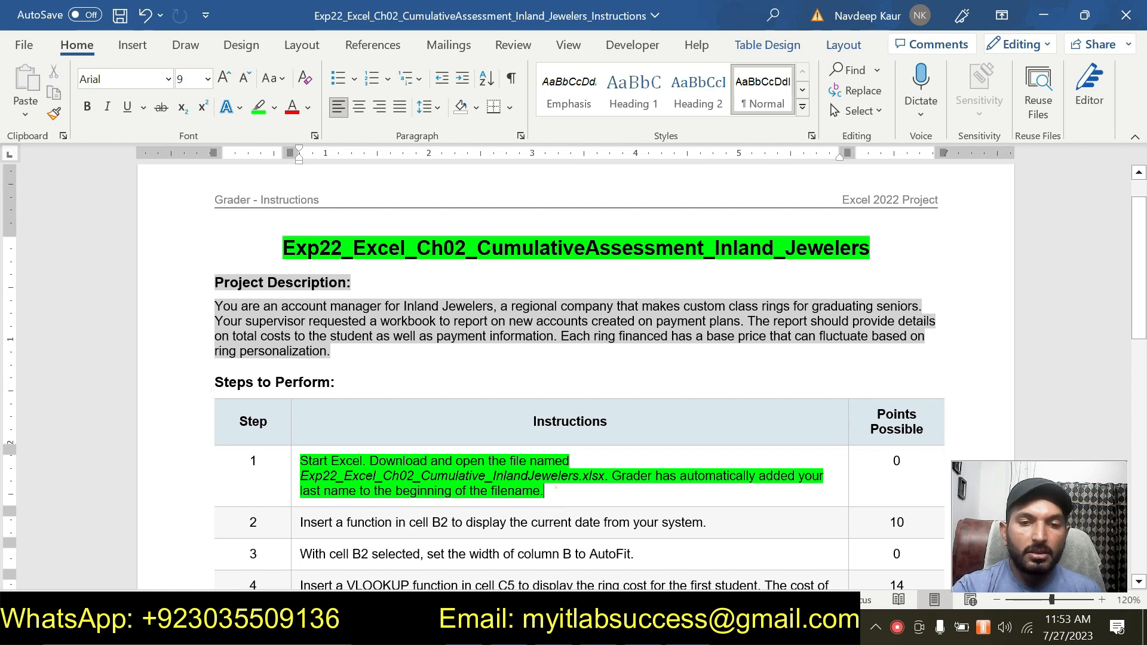
triple_click(550, 496)
left_click_drag(312, 463, 301, 463)
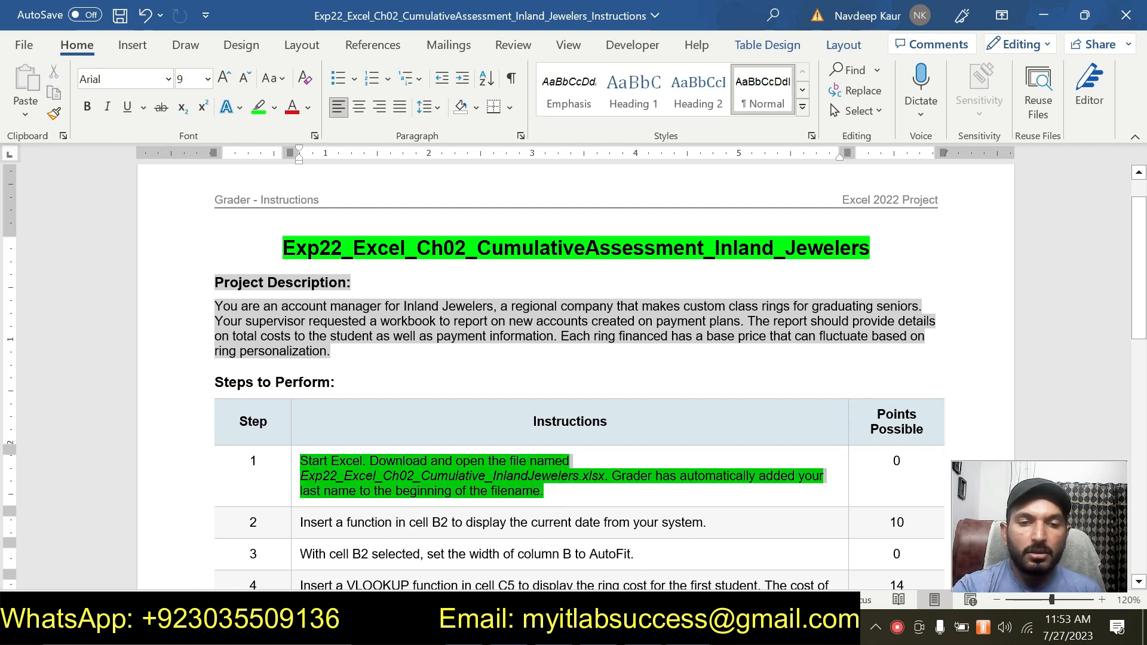
left_click(378, 435)
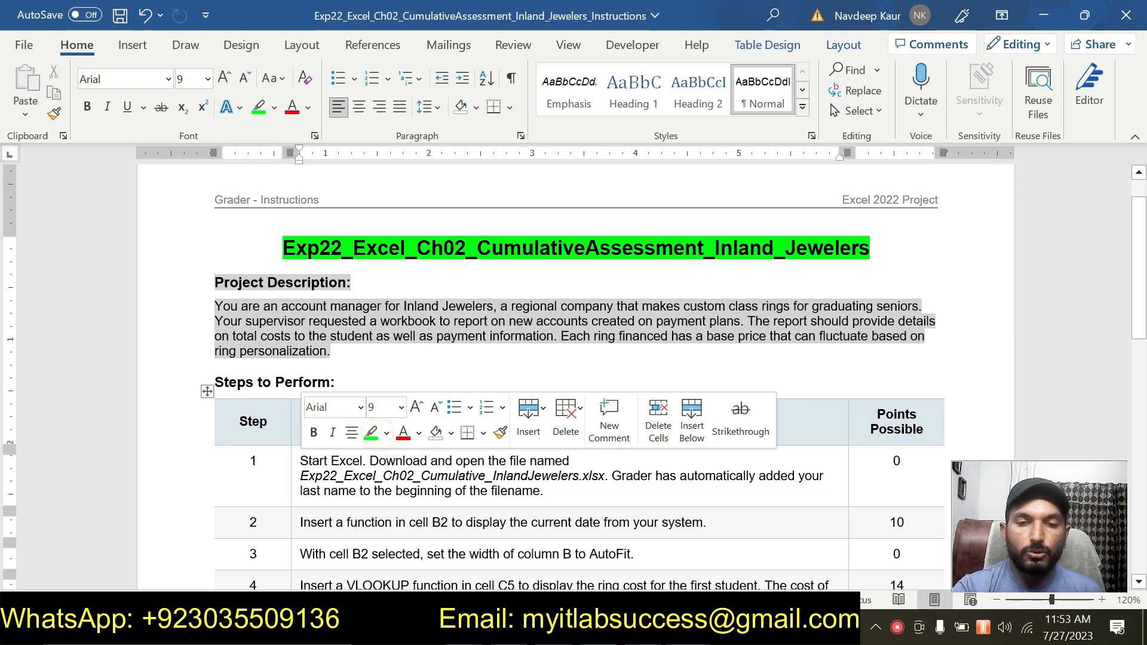
triple_click(705, 522)
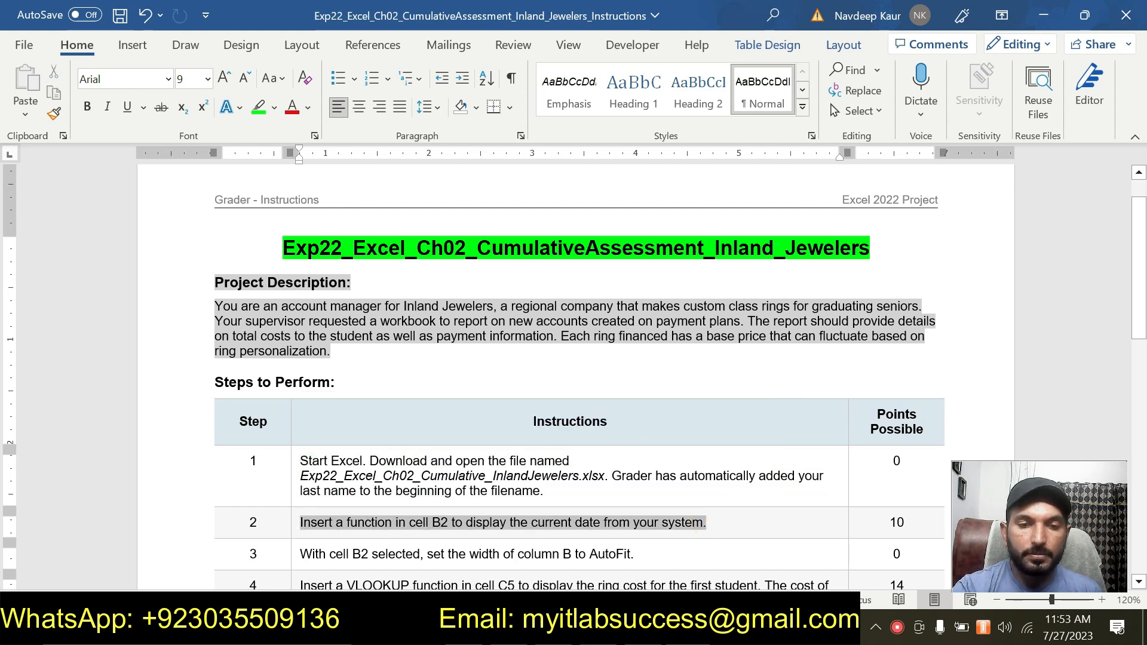
left_click(388, 485)
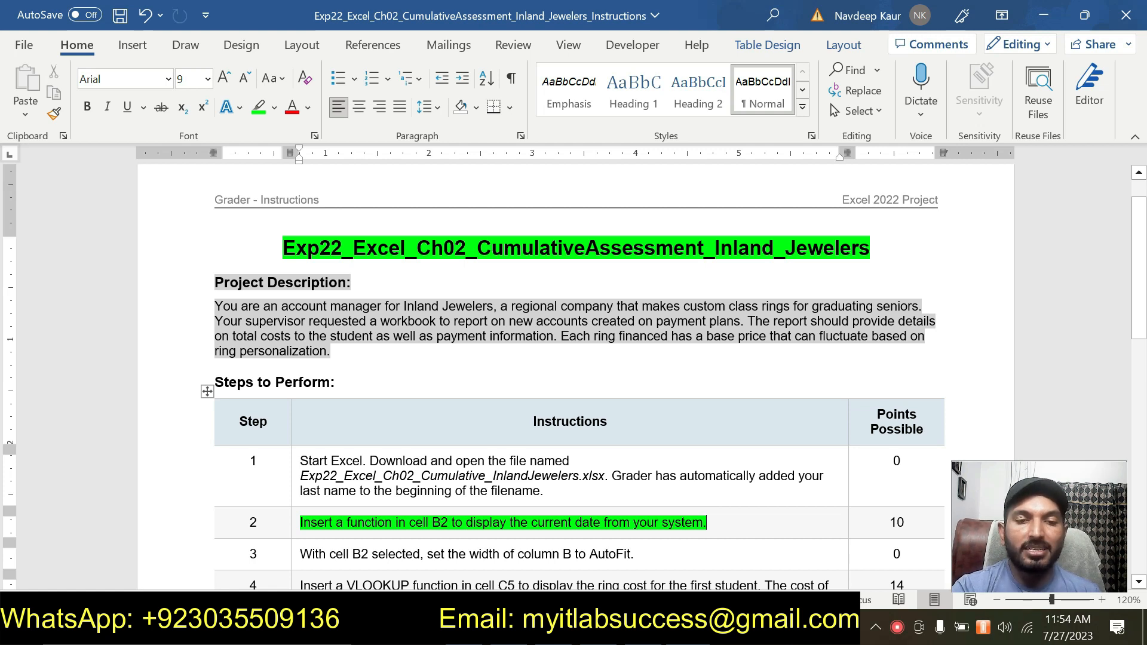
double_click(440, 522)
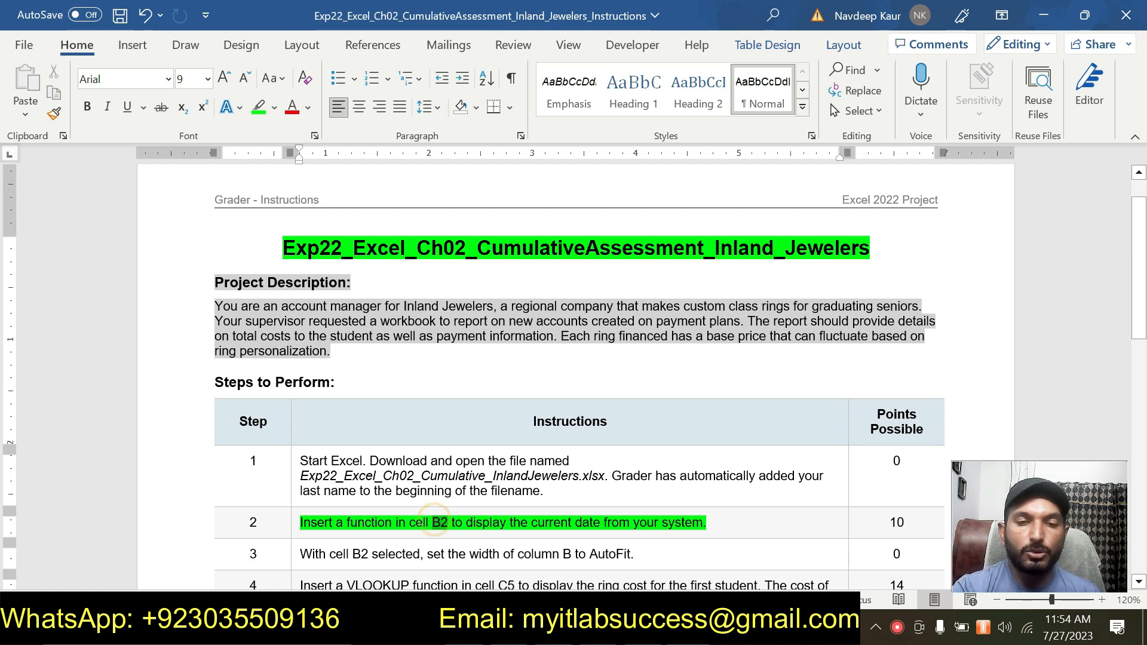
left_click(468, 525)
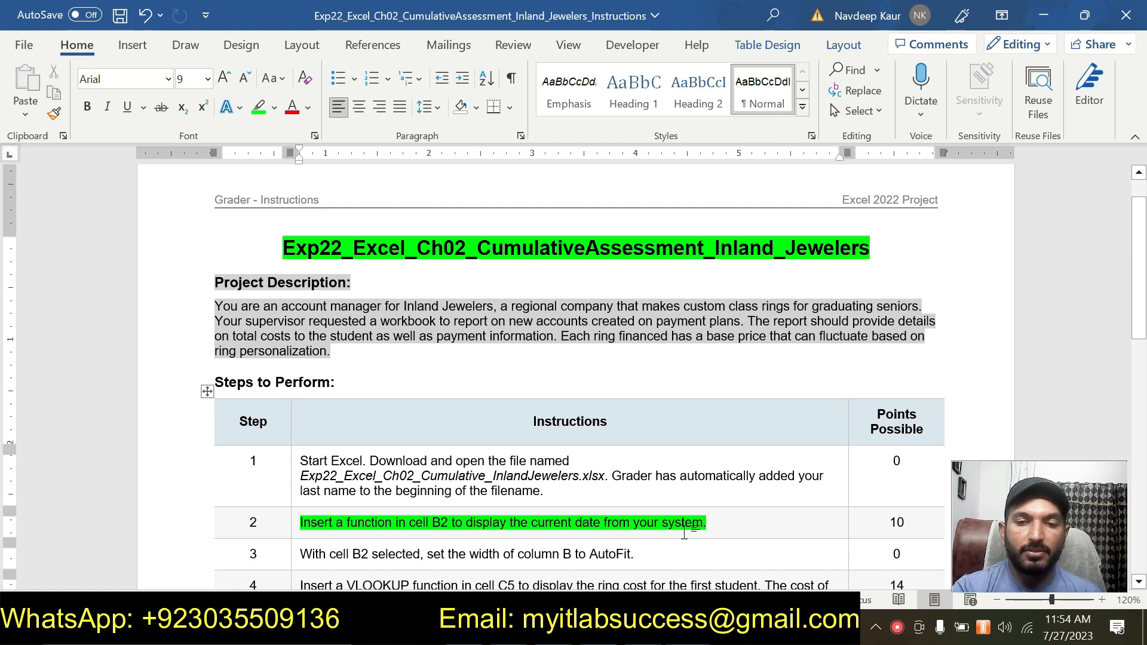
double_click(442, 522)
In the Excel workbook, insert the TODAY function in cell B2 and AutoFit the width of column B.
key("alt+Tab")
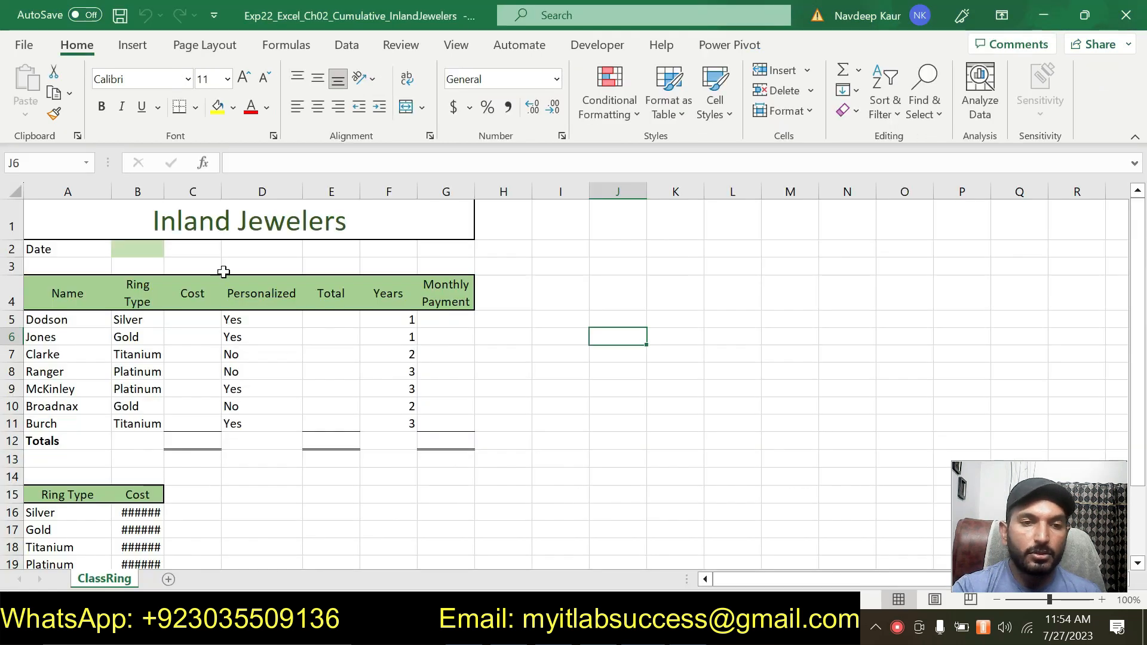
left_click(142, 250)
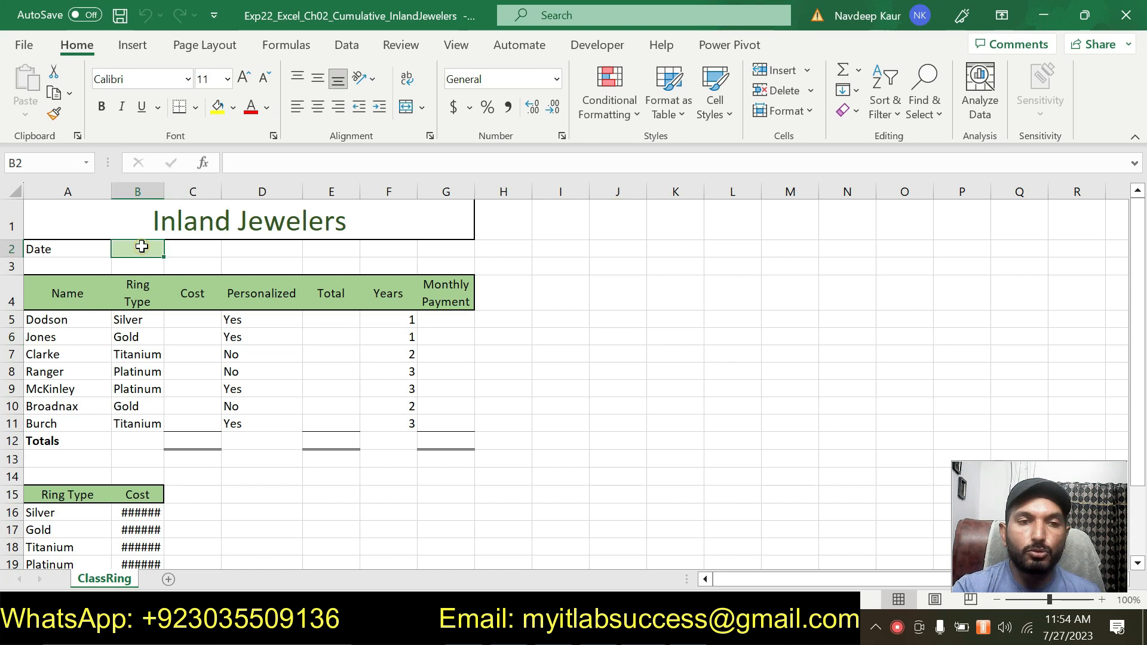
left_click(290, 45)
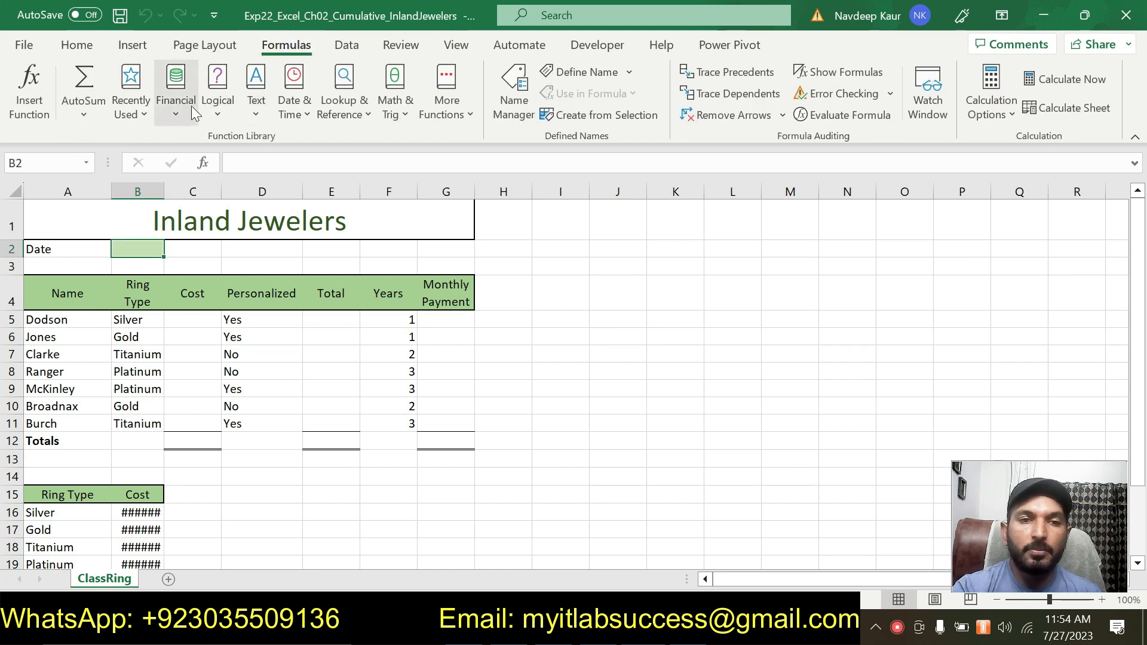
left_click(310, 121)
scroll(352, 488, "down", 3)
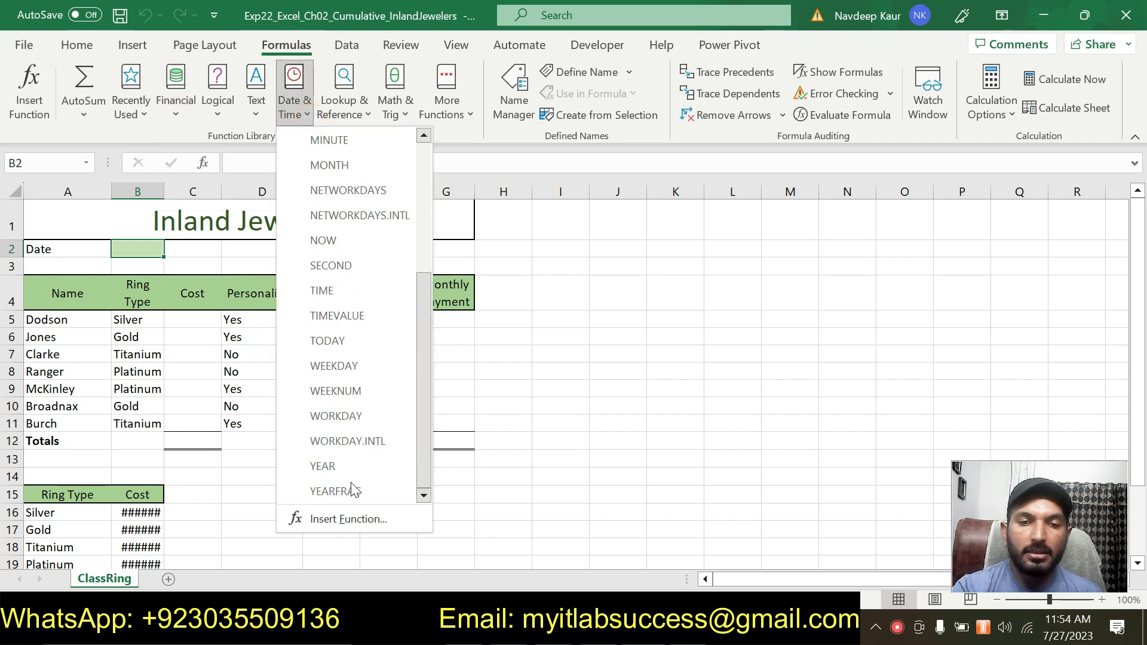
scroll(353, 488, "up", 3)
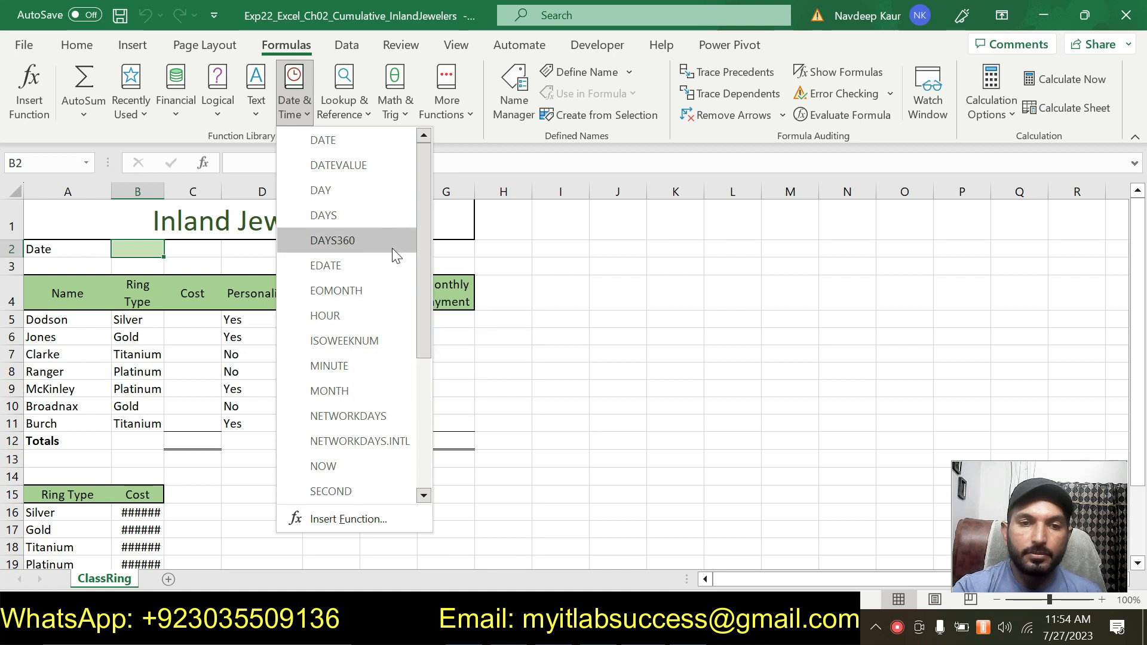
scroll(377, 209, "down", 1)
scroll(374, 202, "down", 1)
left_click(370, 412)
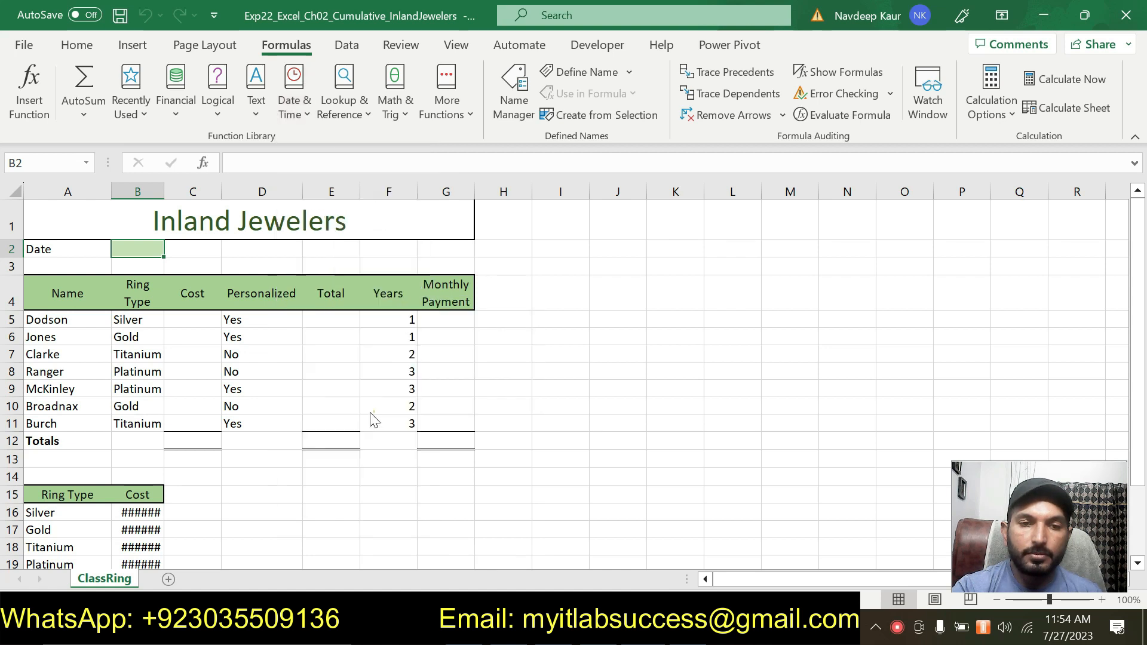
left_click(525, 330)
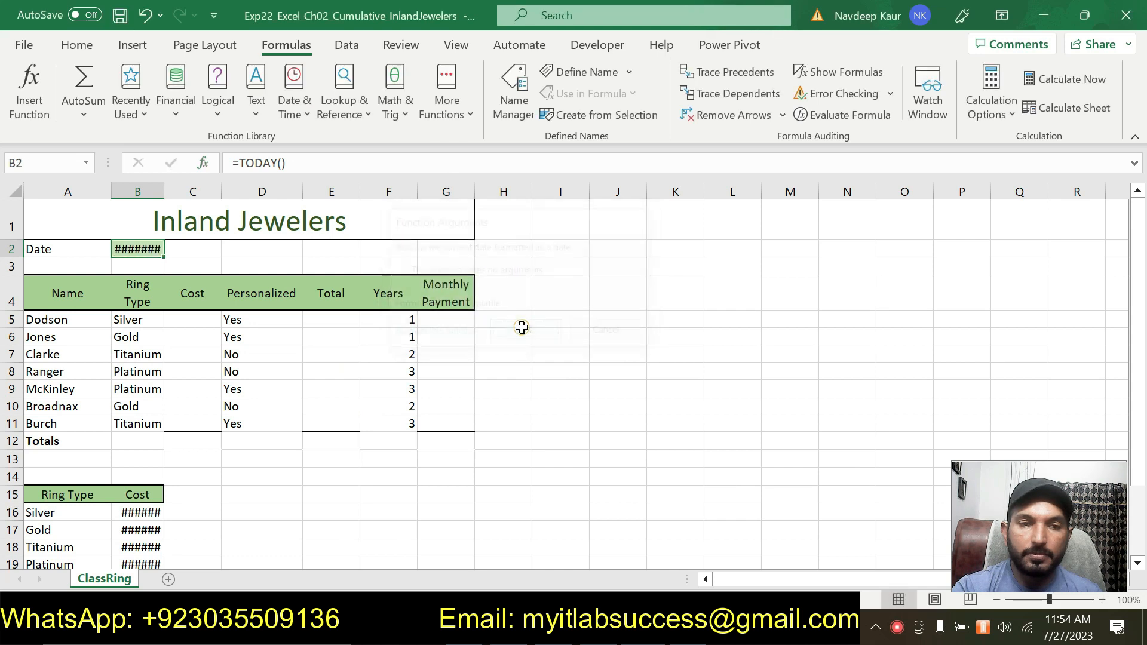
double_click(168, 197)
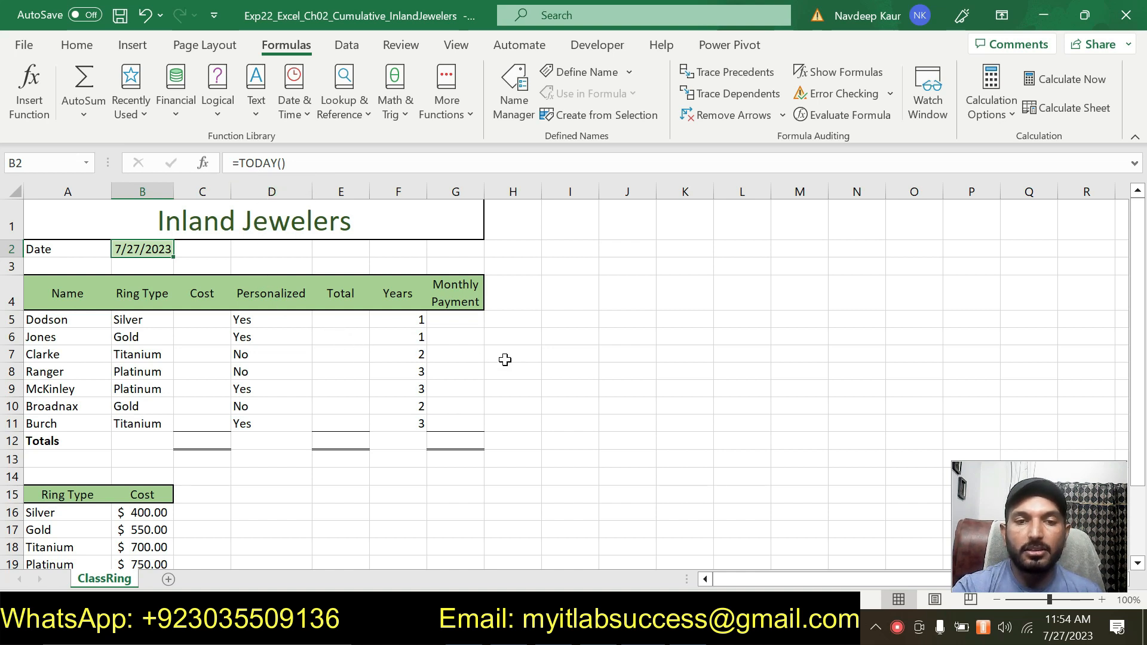
left_click(583, 349)
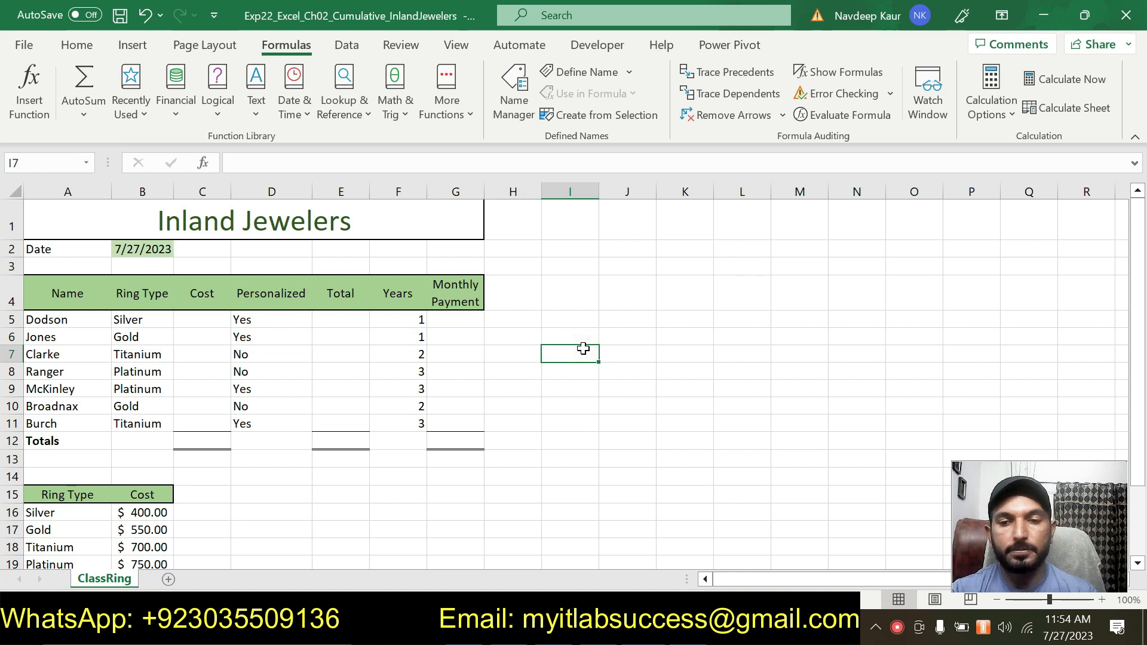
In the Word instructions, clear the highlight from the step 2 text and highlight the step 3 text in bright green.
key("alt+Tab")
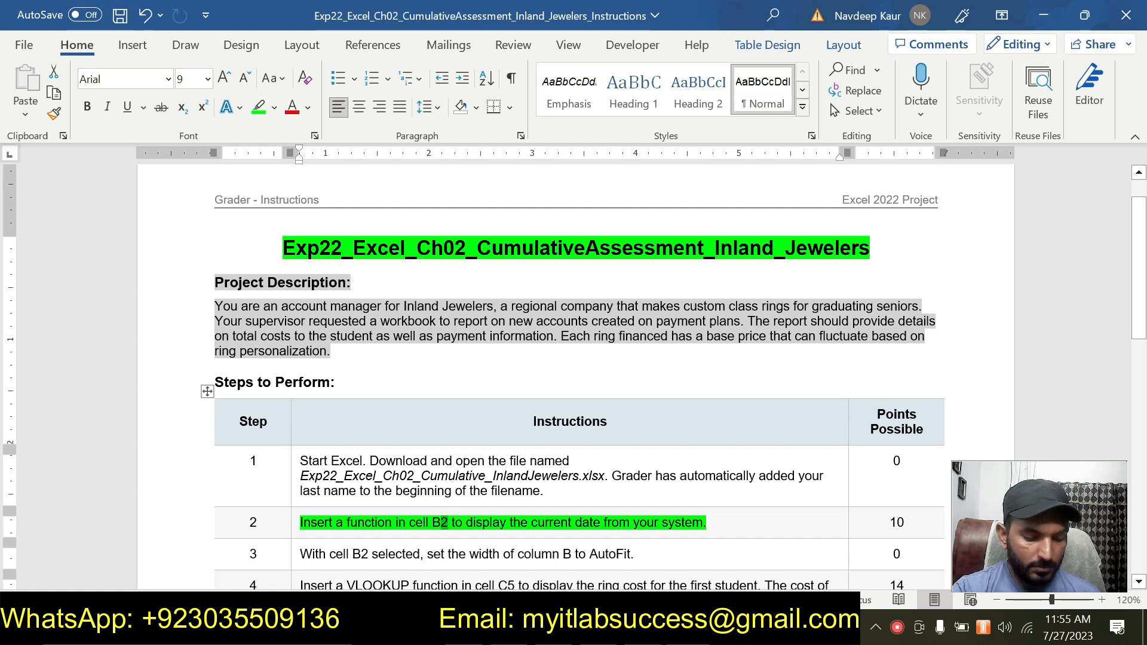
left_click_drag(551, 522, 300, 522)
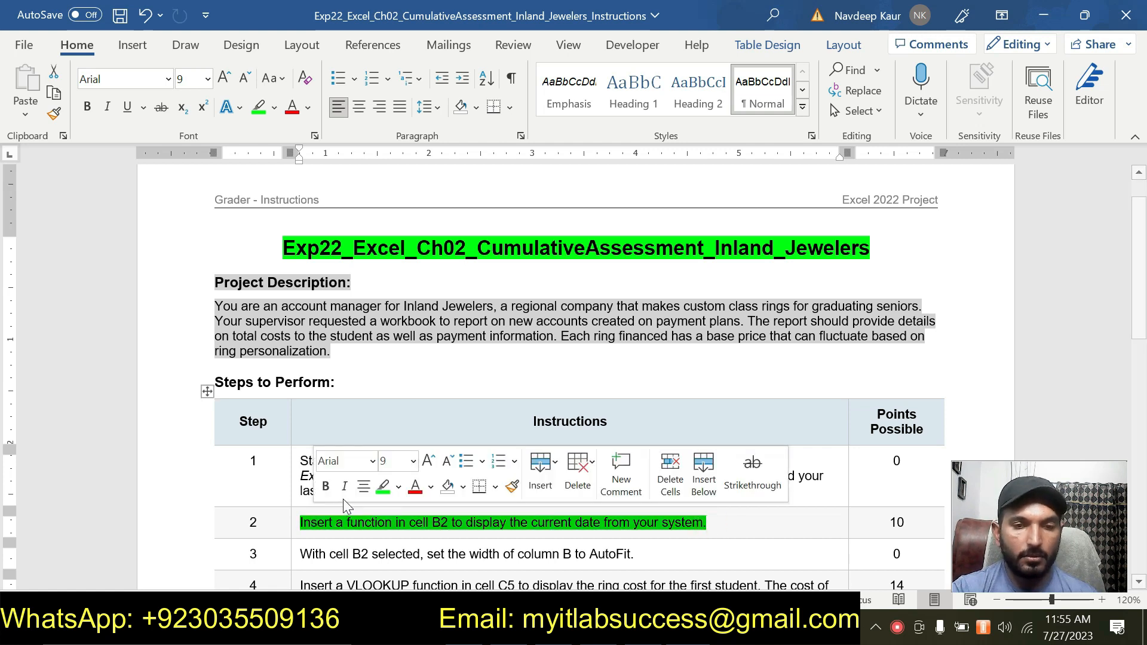
left_click(383, 487)
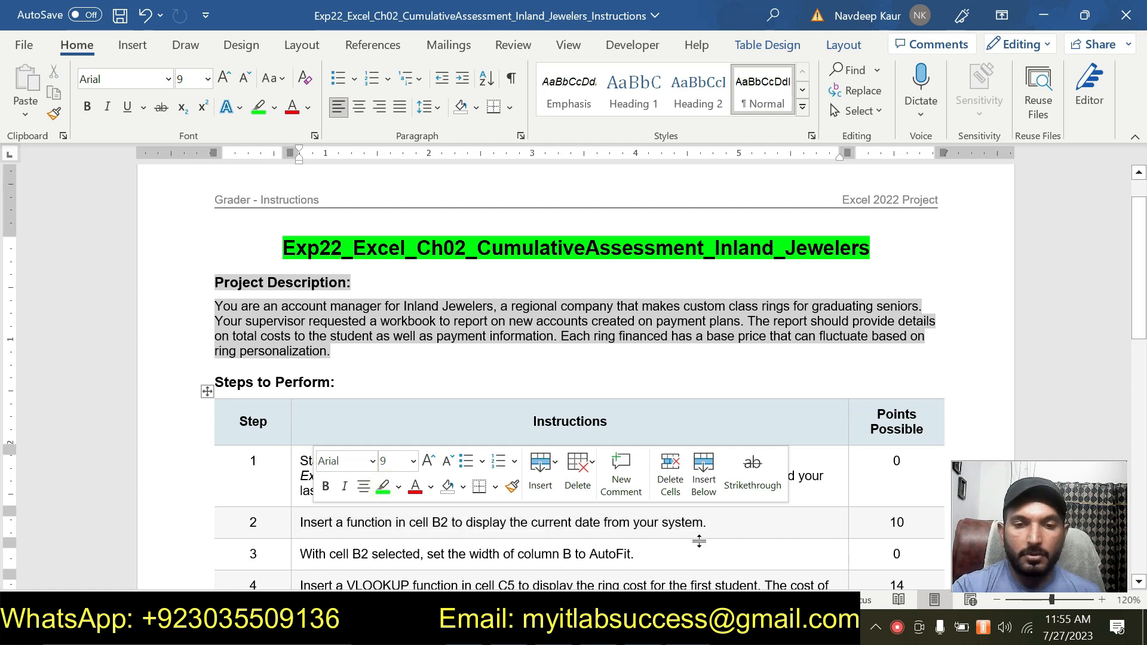
scroll(699, 541, "down", 1)
left_click_drag(634, 504, 300, 504)
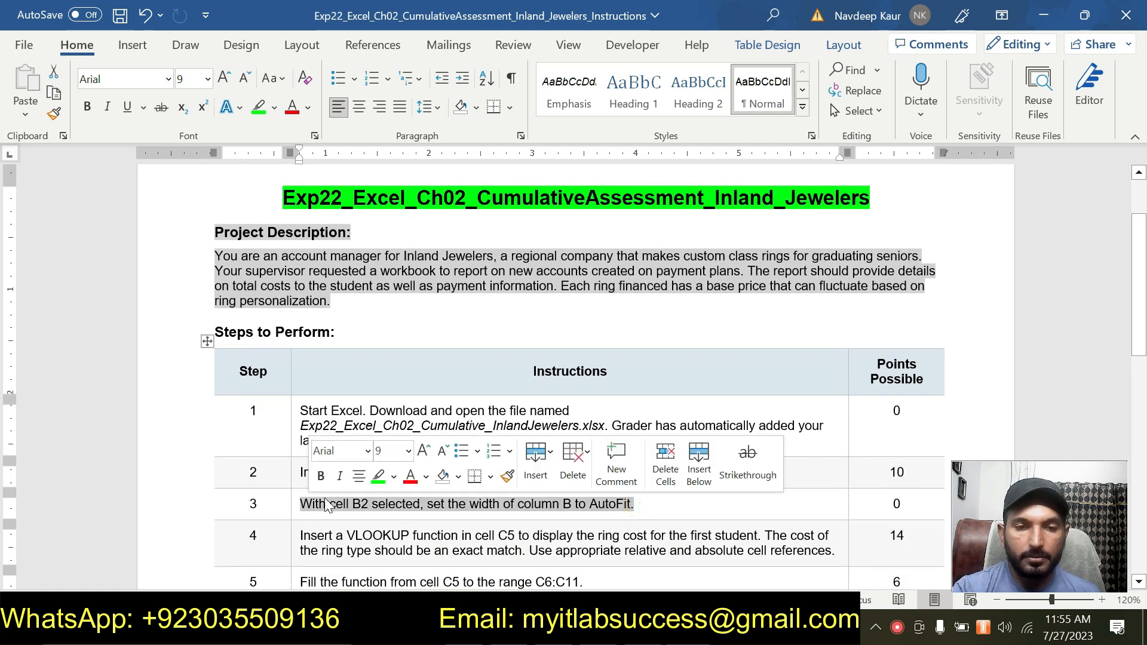
left_click(377, 476)
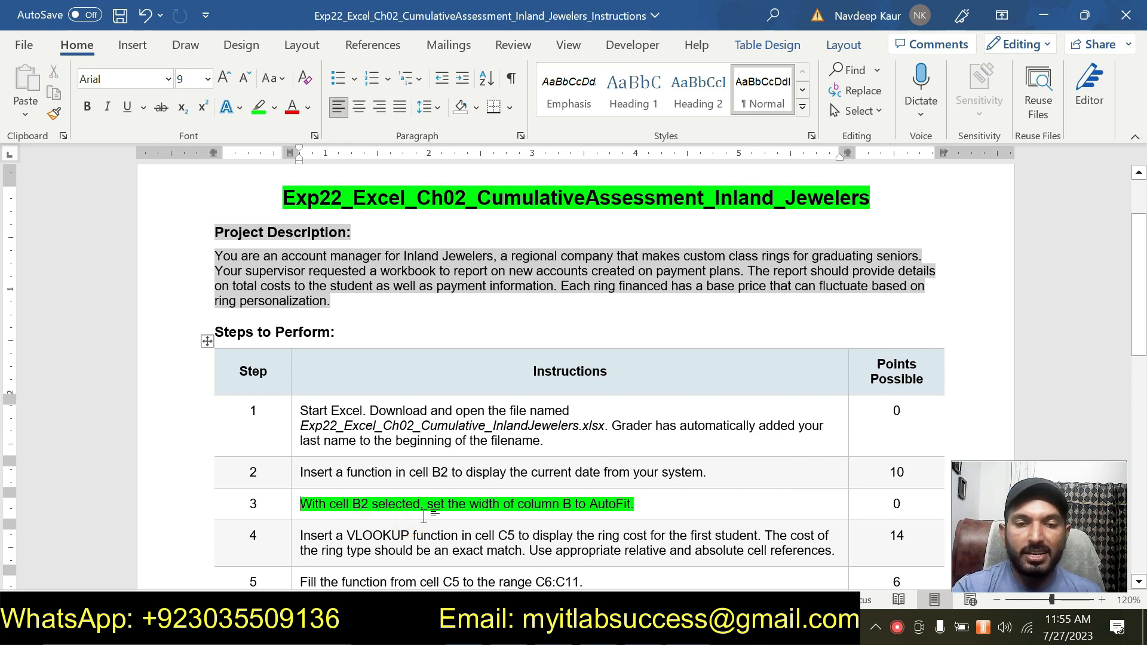
Switch to the Excel workbook and AutoFit the width of column B on the ClassRing worksheet.
left_click(655, 627)
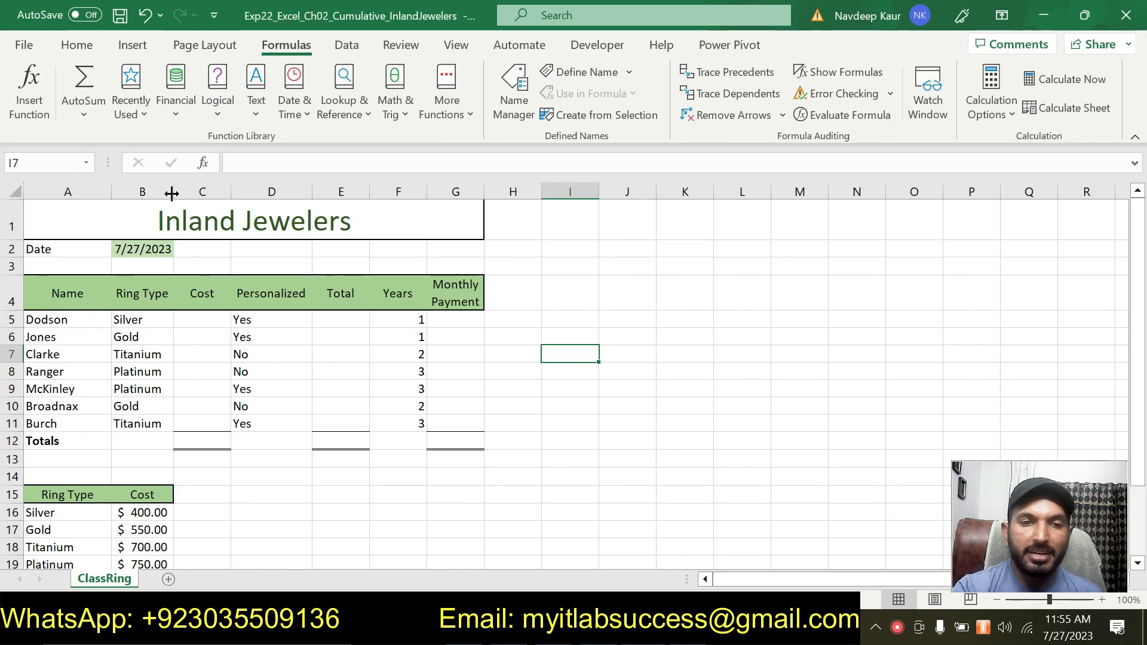
left_click(171, 193)
left_click(172, 193)
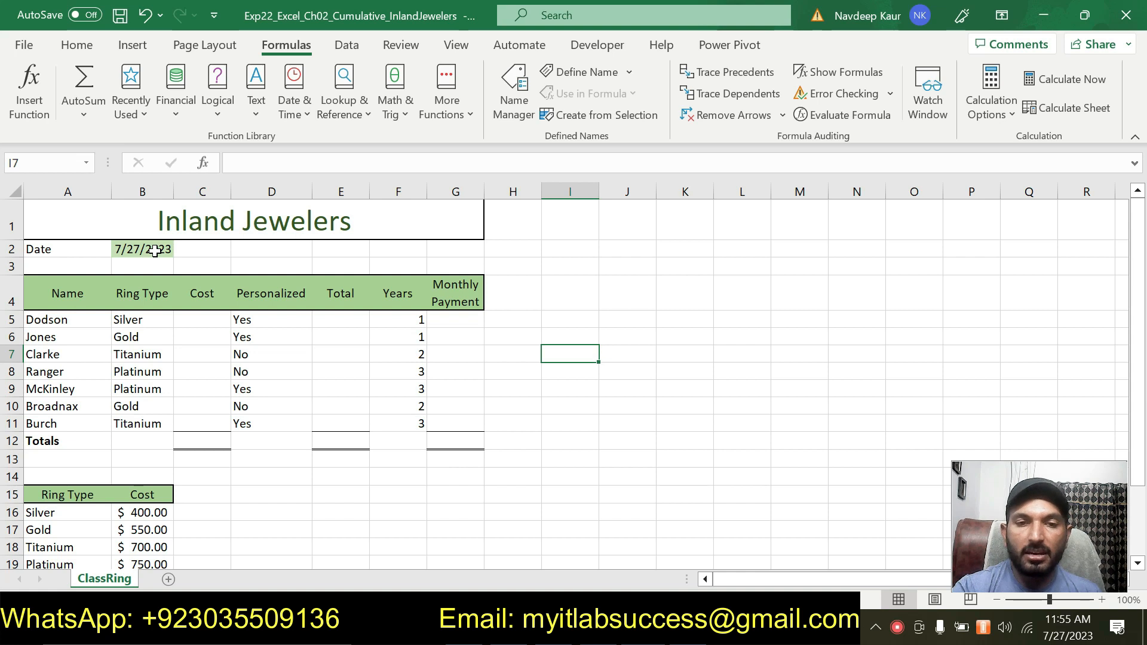
In the Word instructions, clear the highlight from the step 3 text and highlight the step 4 text in bright green.
key("alt+Tab")
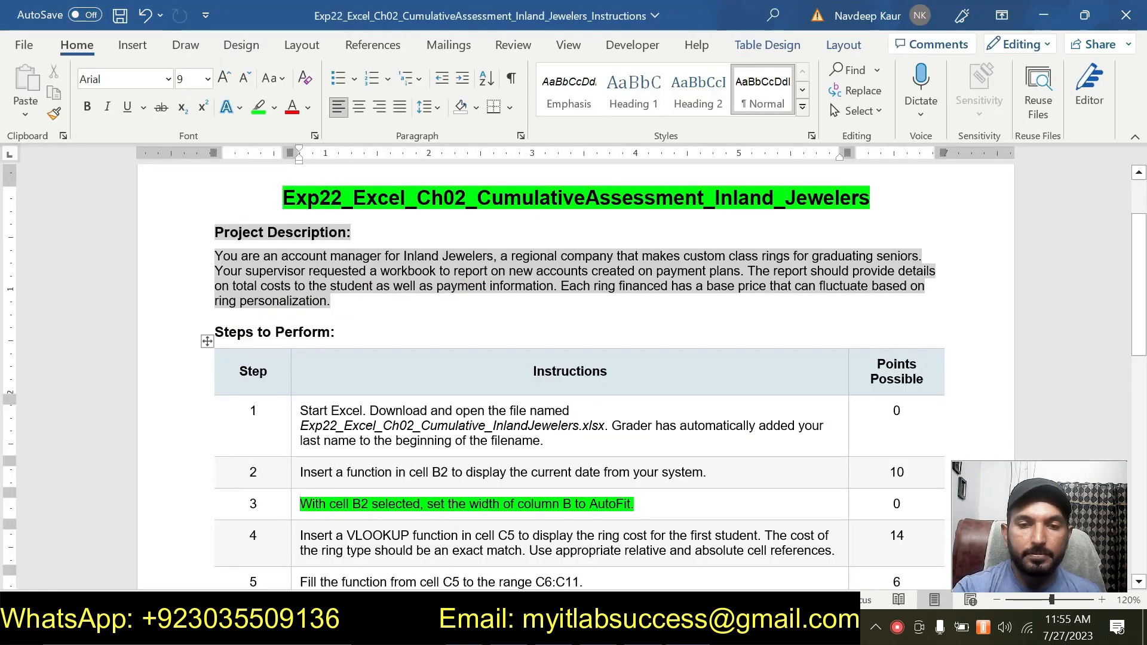
left_click_drag(518, 504, 300, 505)
left_click(380, 470)
scroll(380, 470, "down", 3)
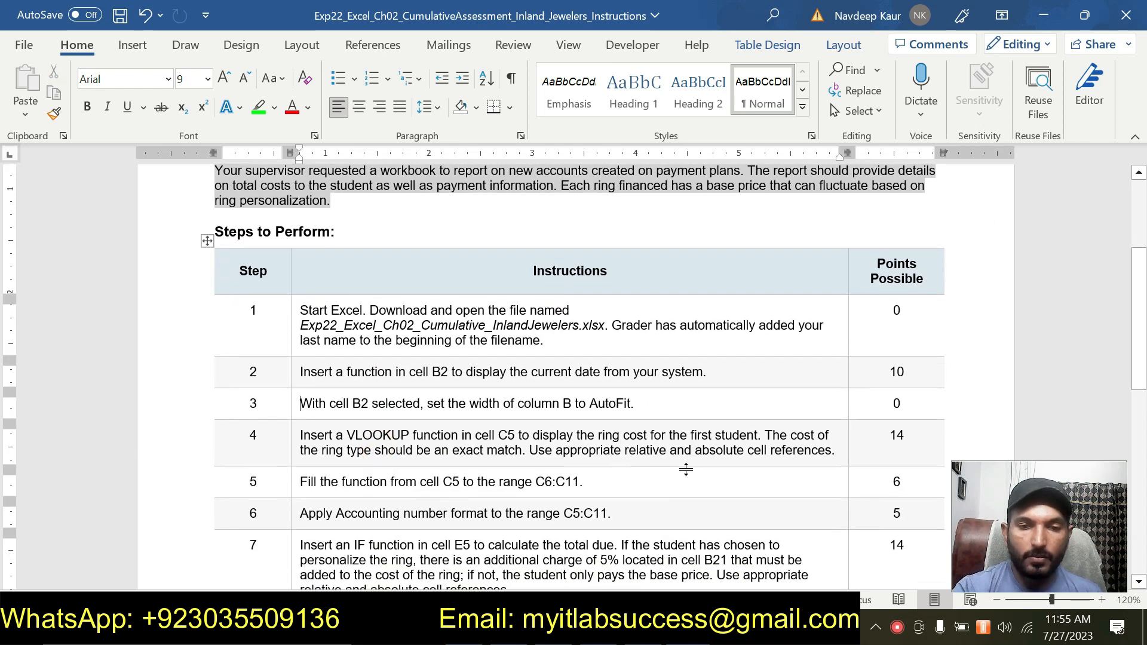
left_click_drag(835, 451, 299, 436)
left_click(383, 412)
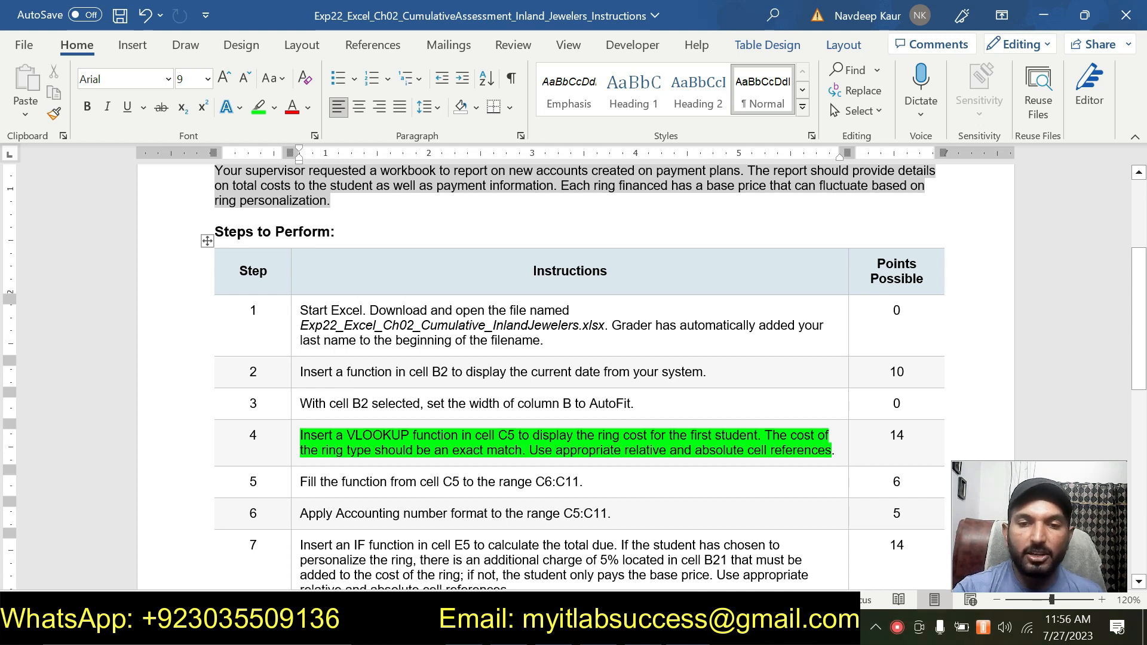
In the Excel workbook, start a VLOOKUP function in cell C5 with B5 as the lookup value.
key("alt+Tab")
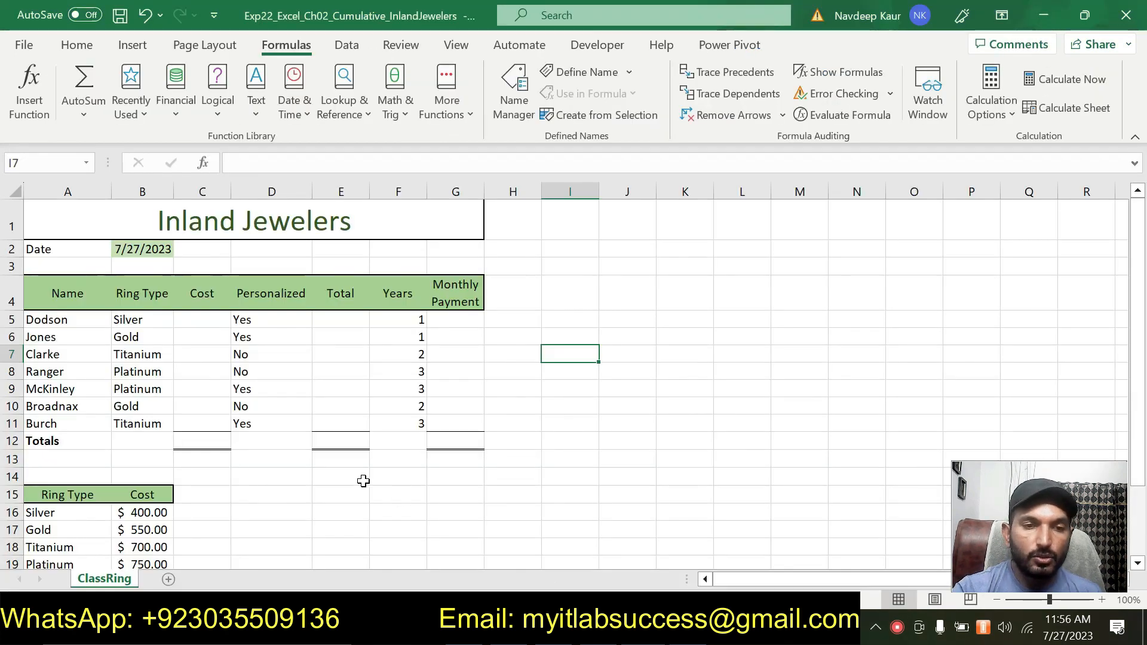
left_click(206, 319)
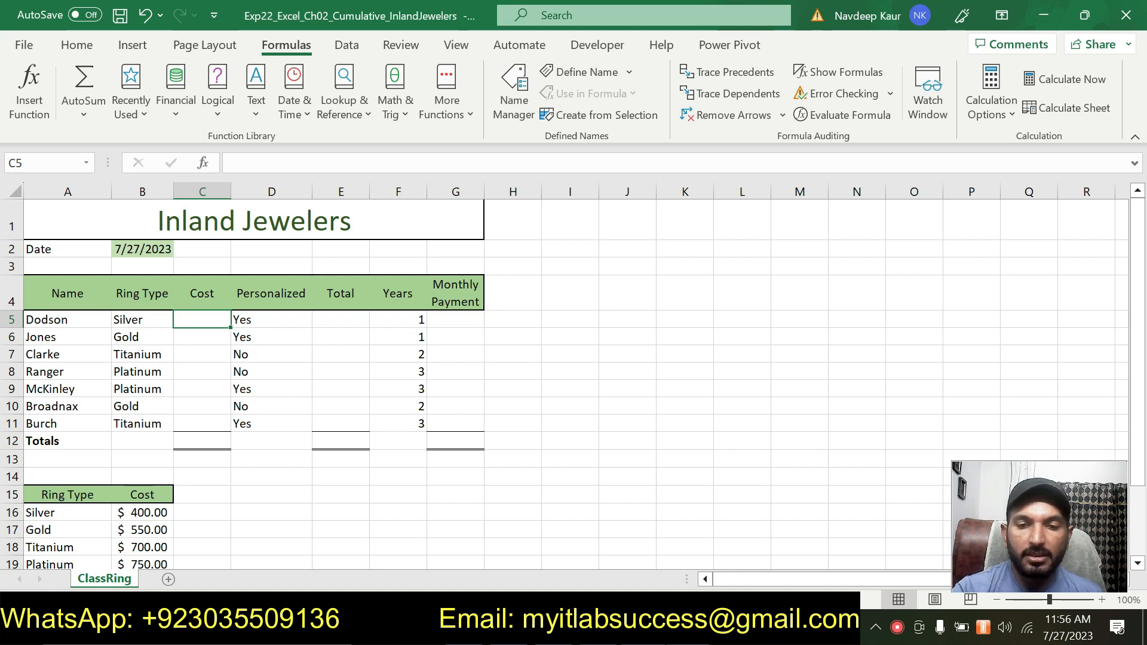
key("alt+Tab")
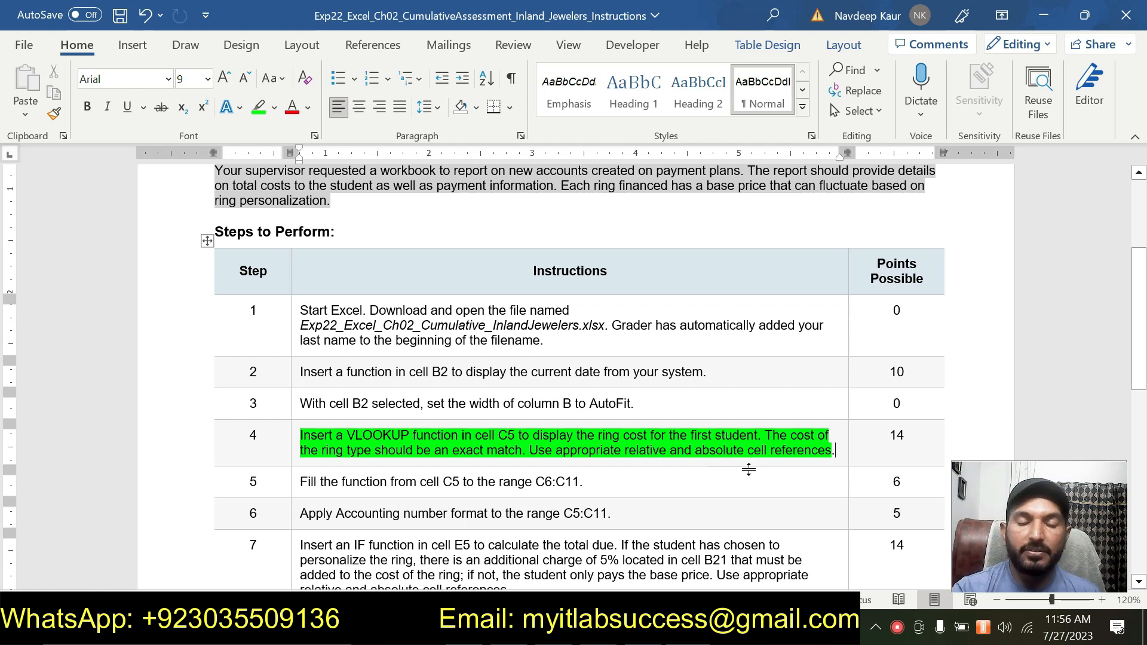
key("alt+Tab")
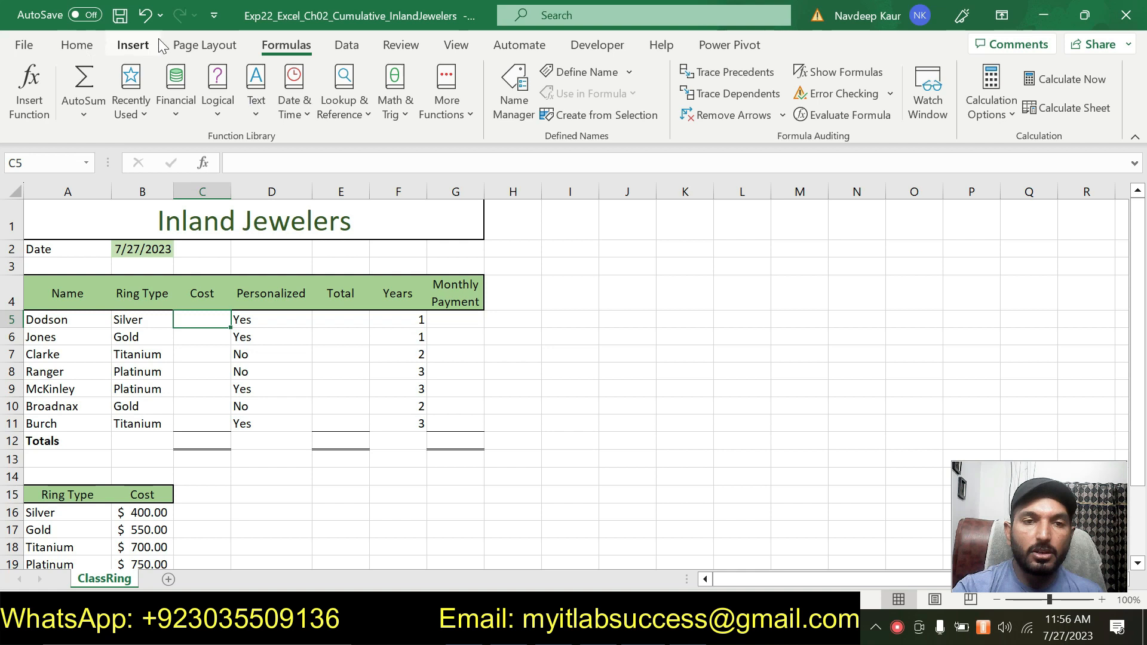
left_click(359, 105)
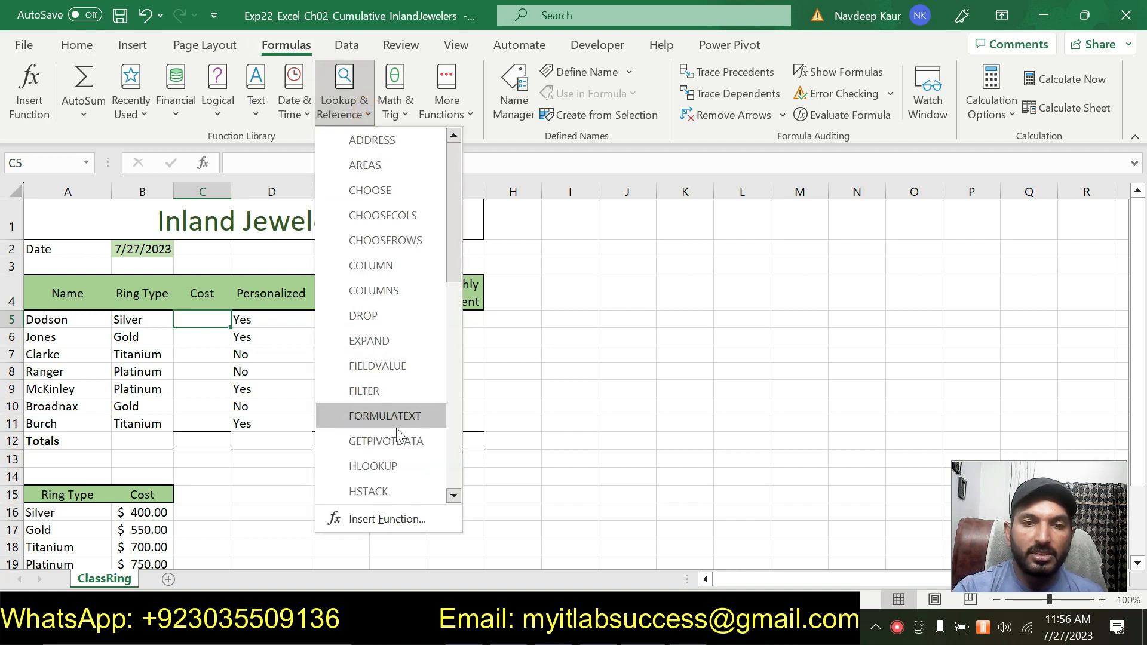
scroll(396, 428, "down", 7)
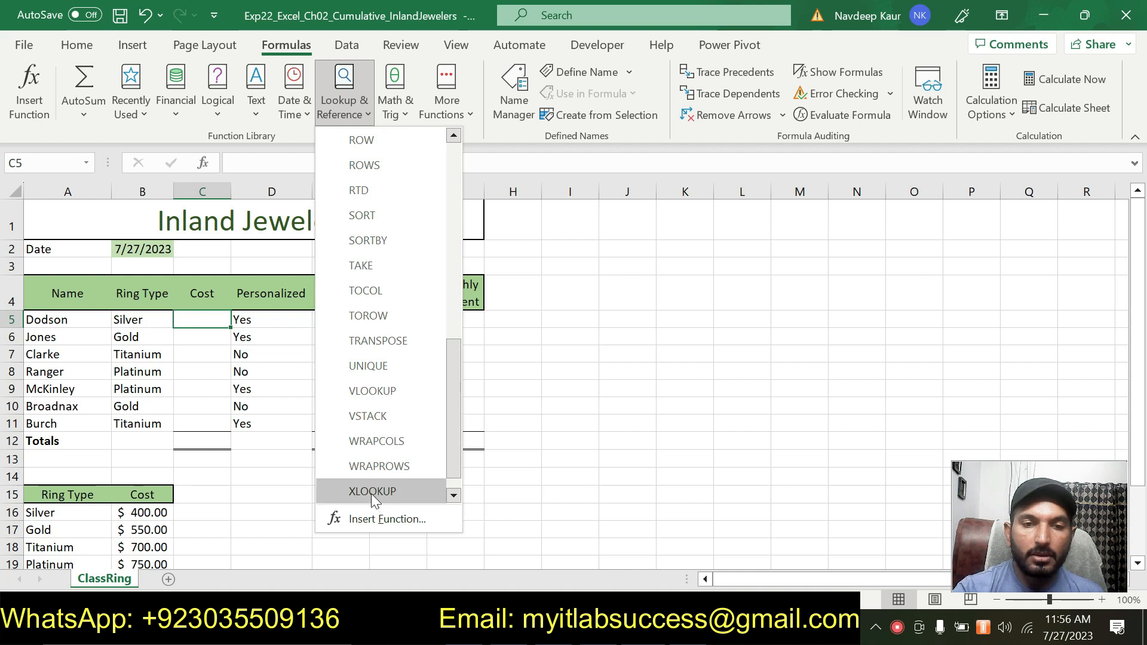
scroll(371, 493, "down", 1)
left_click(389, 372)
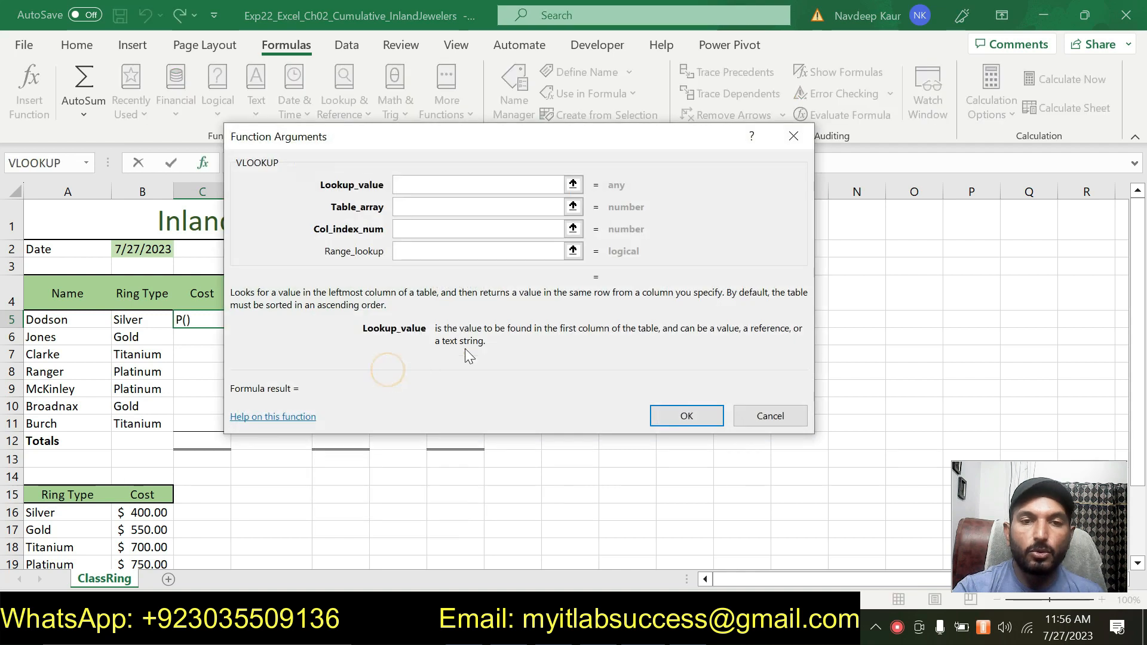
left_click_drag(540, 128, 629, 115)
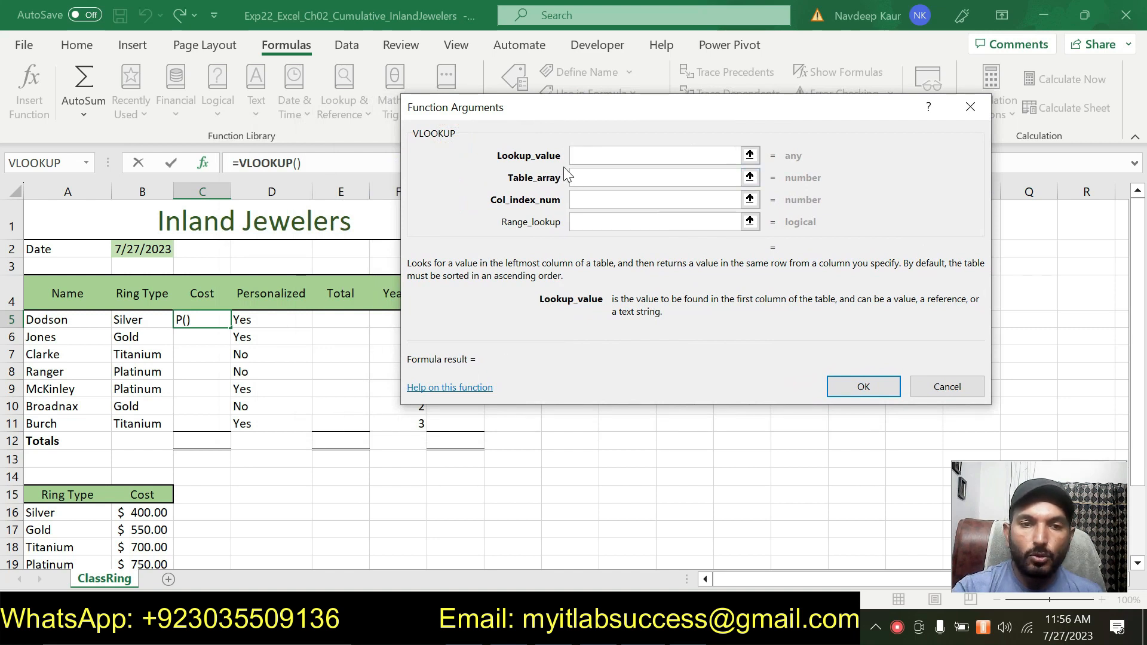
left_click(125, 321)
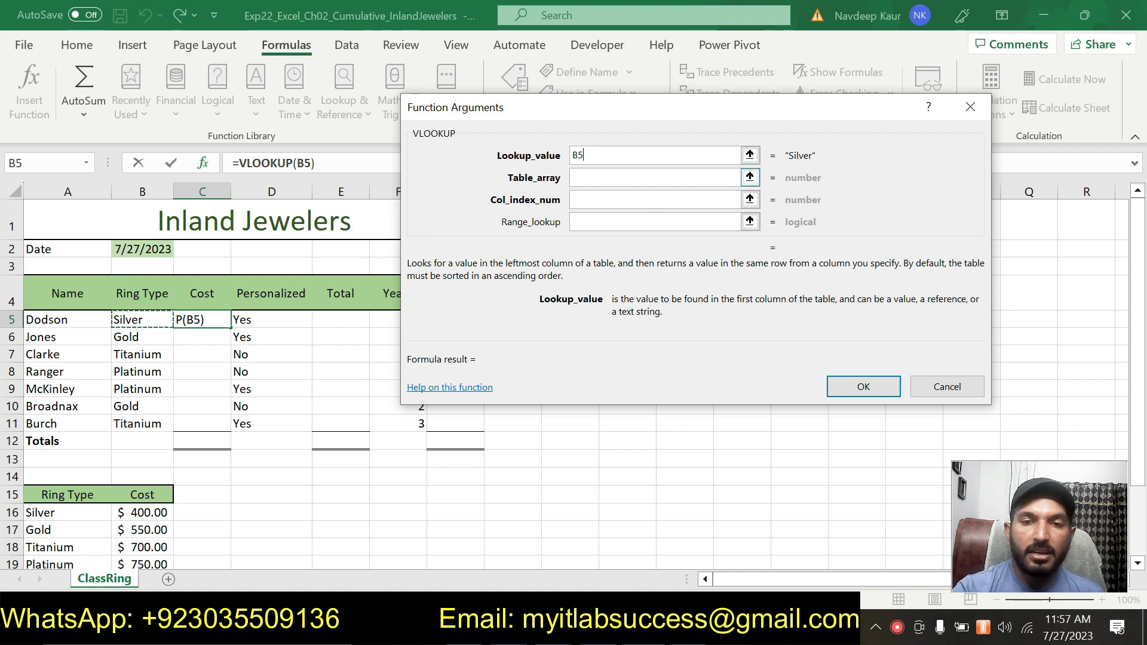
Set the VLOOKUP table array to A16:B19, the column index number to 2 and the range lookup to FALSE.
left_click(625, 178)
scroll(392, 387, "down", 1)
left_click_drag(26, 461, 154, 514)
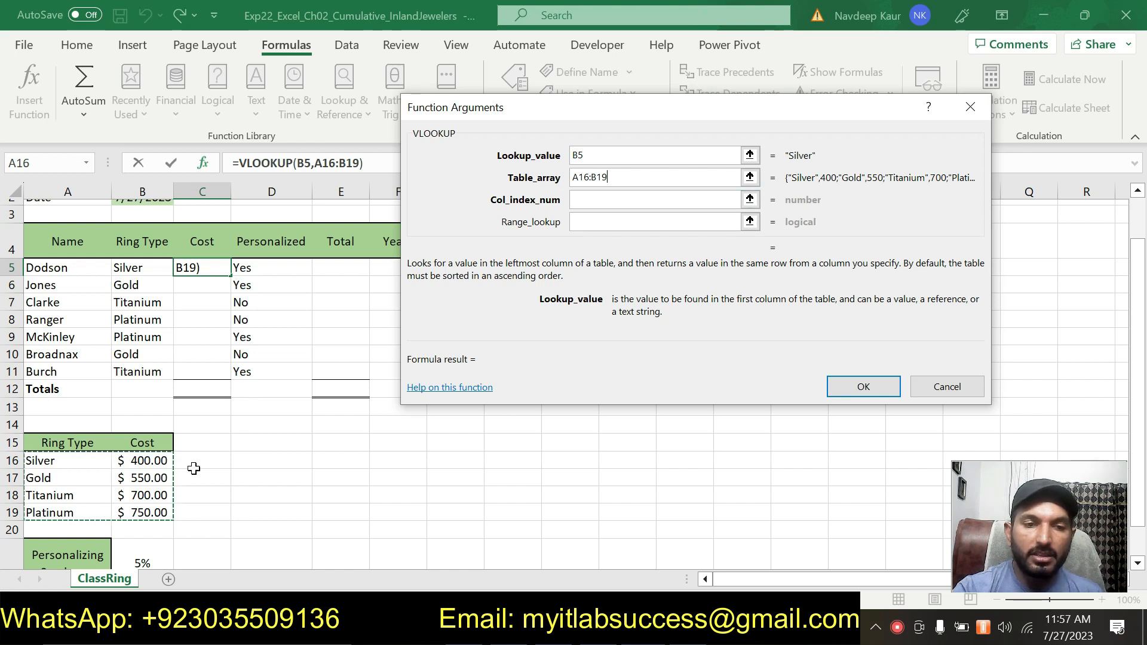
left_click(610, 200)
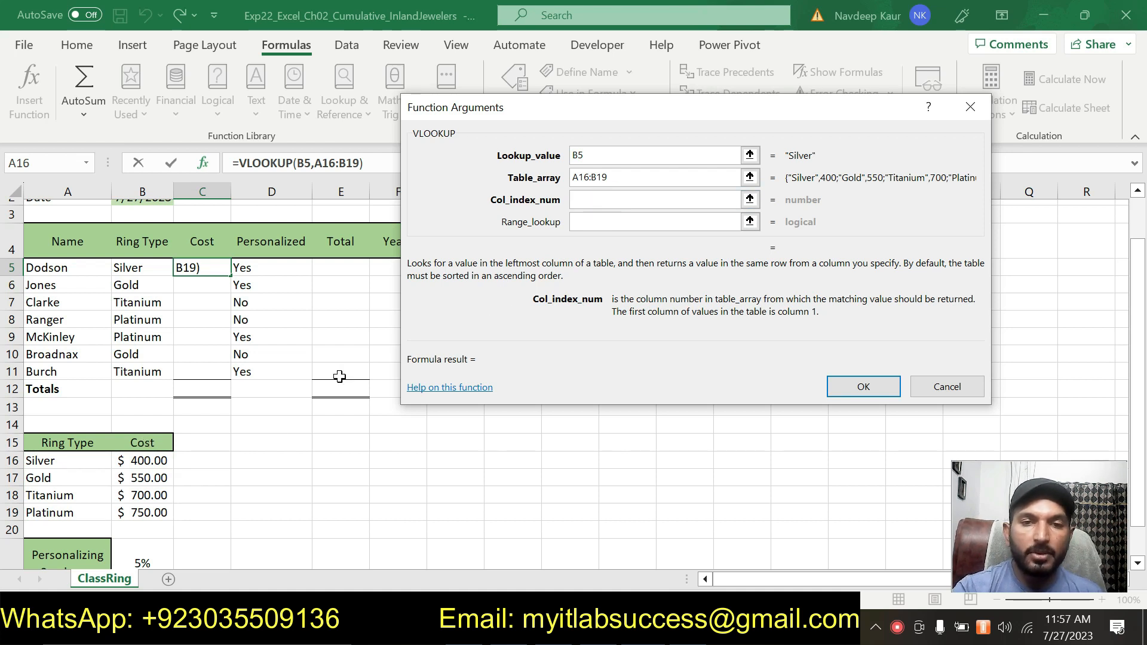
type("2")
left_click(597, 229)
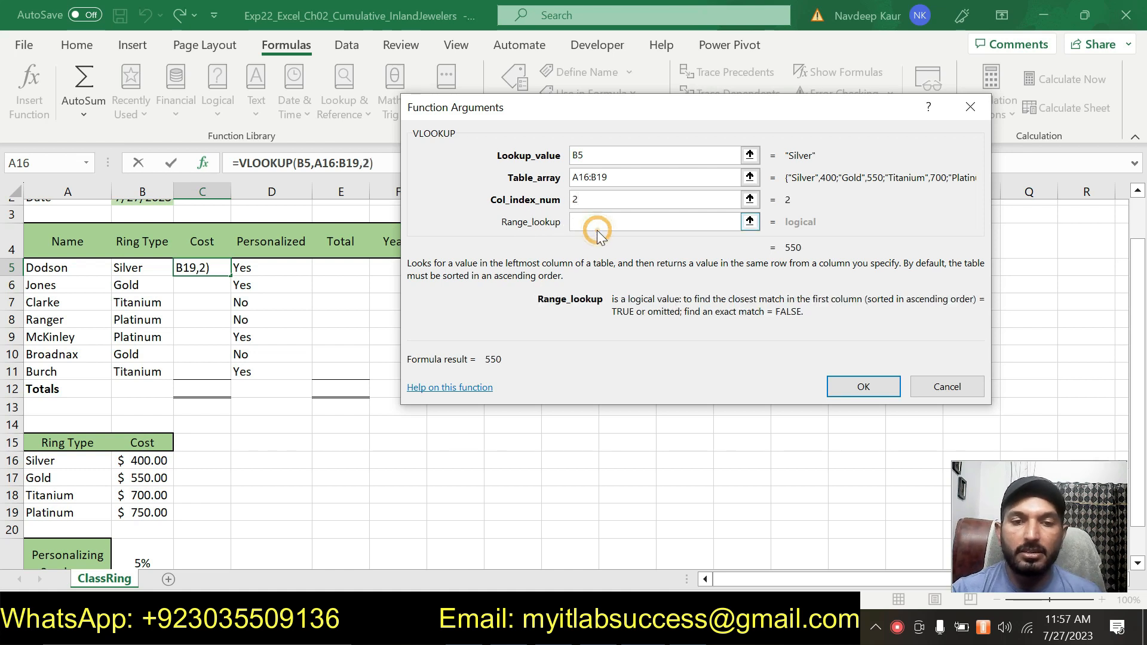
type("FALSE")
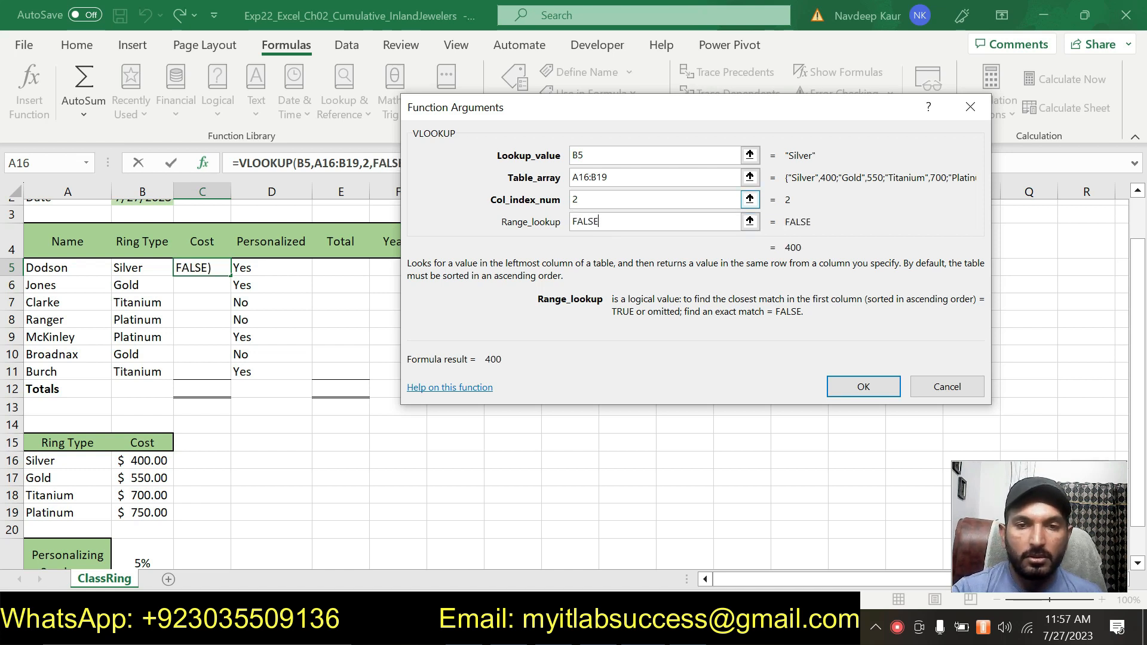
Make the table array's row references absolute as A$16:B$19 and insert the VLOOKUP function in cell C5.
left_click(579, 174)
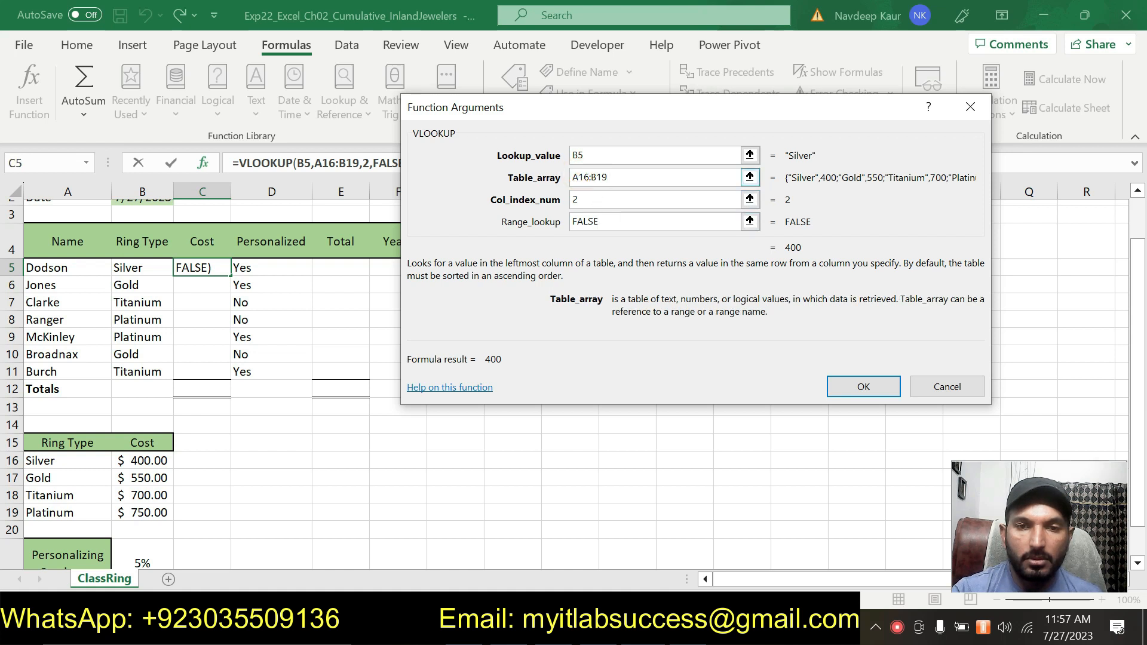
key("alt+Tab")
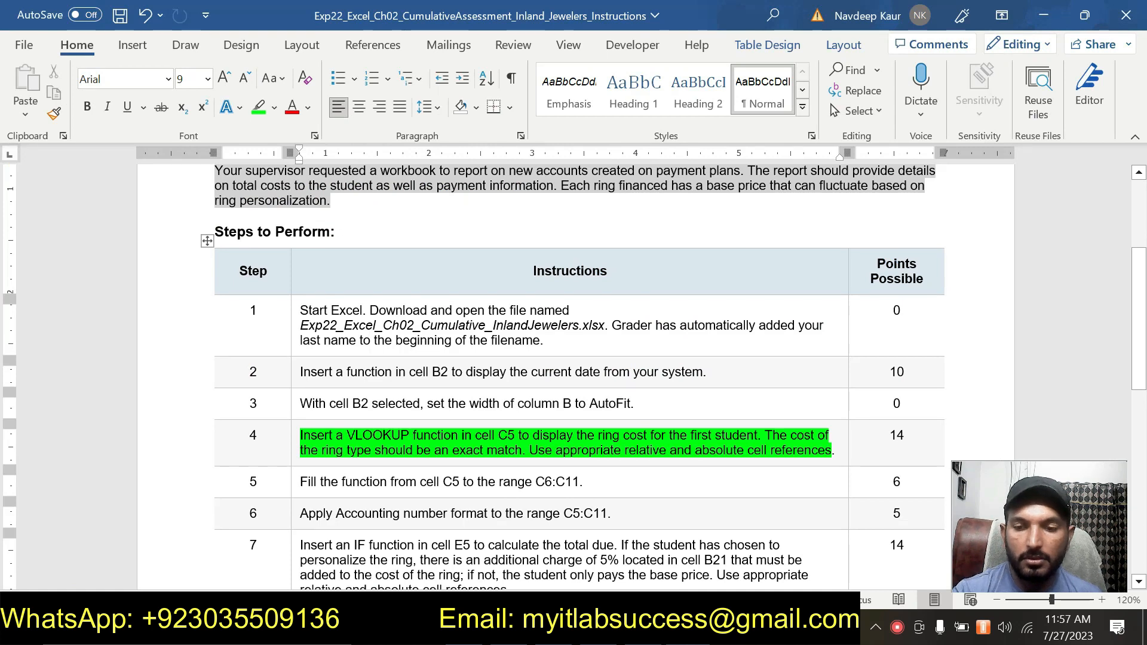
key("alt+Tab")
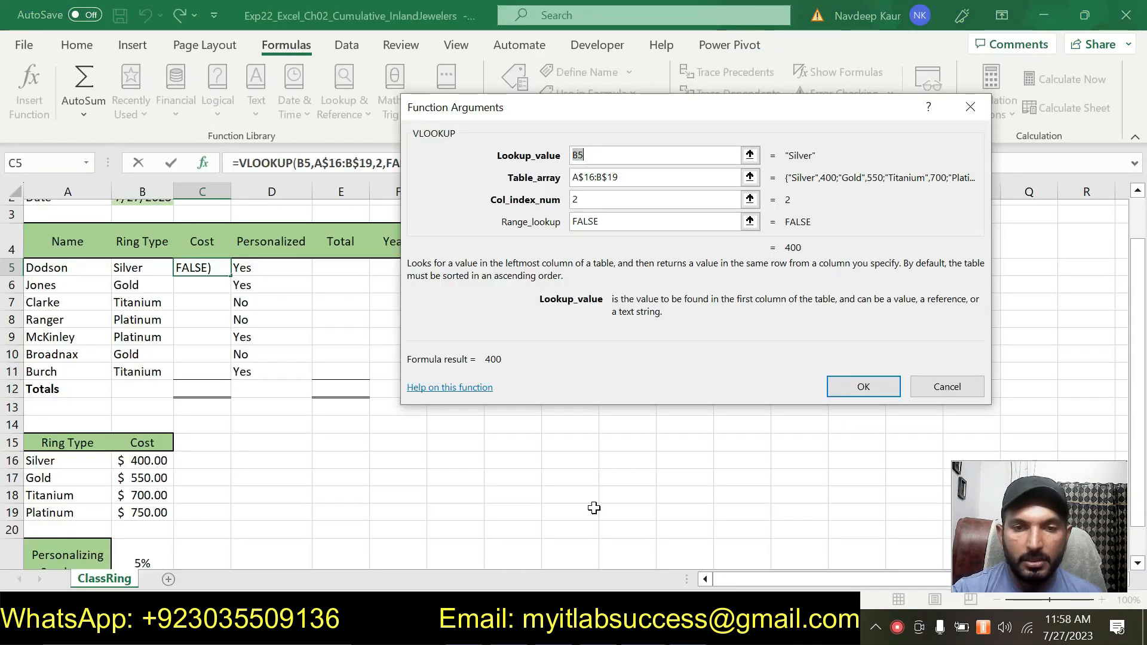
left_click_drag(622, 108, 593, 160)
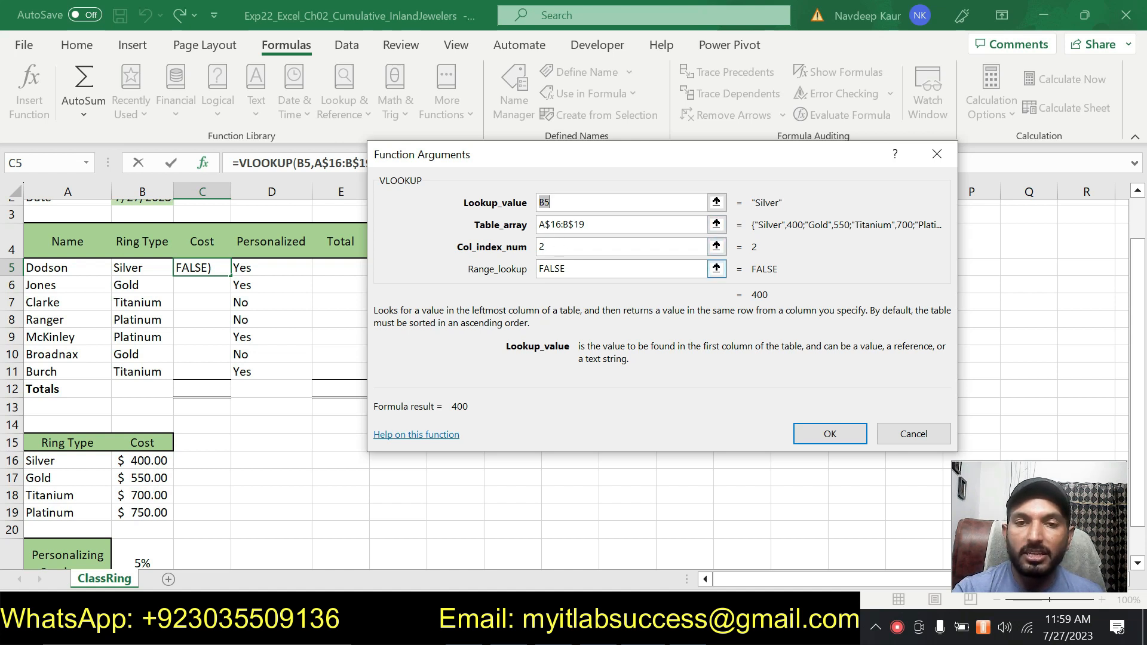
left_click(825, 439)
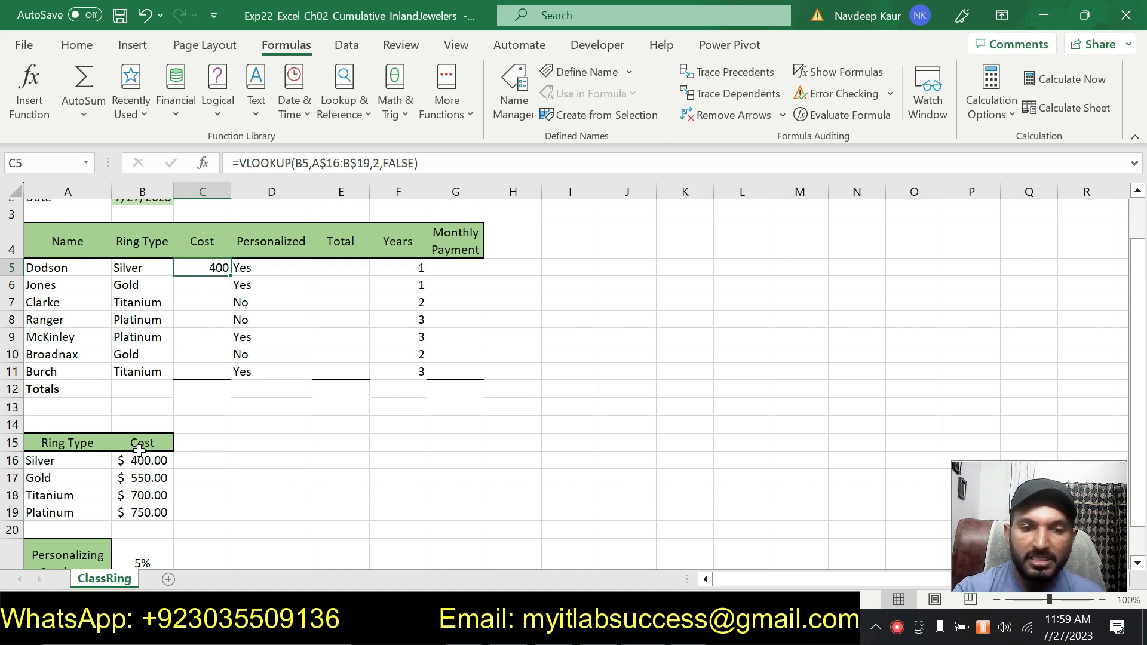
Switch to the Word instructions and clear the highlight from the entire step 4 text.
key("alt+Tab")
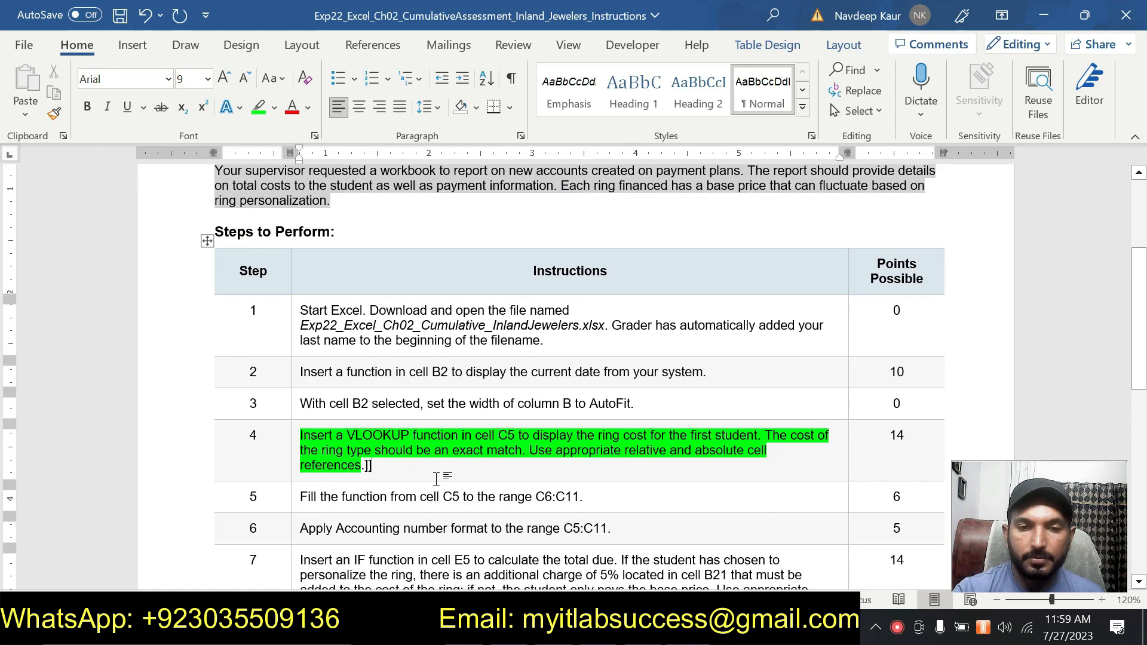
left_click_drag(300, 436, 371, 465)
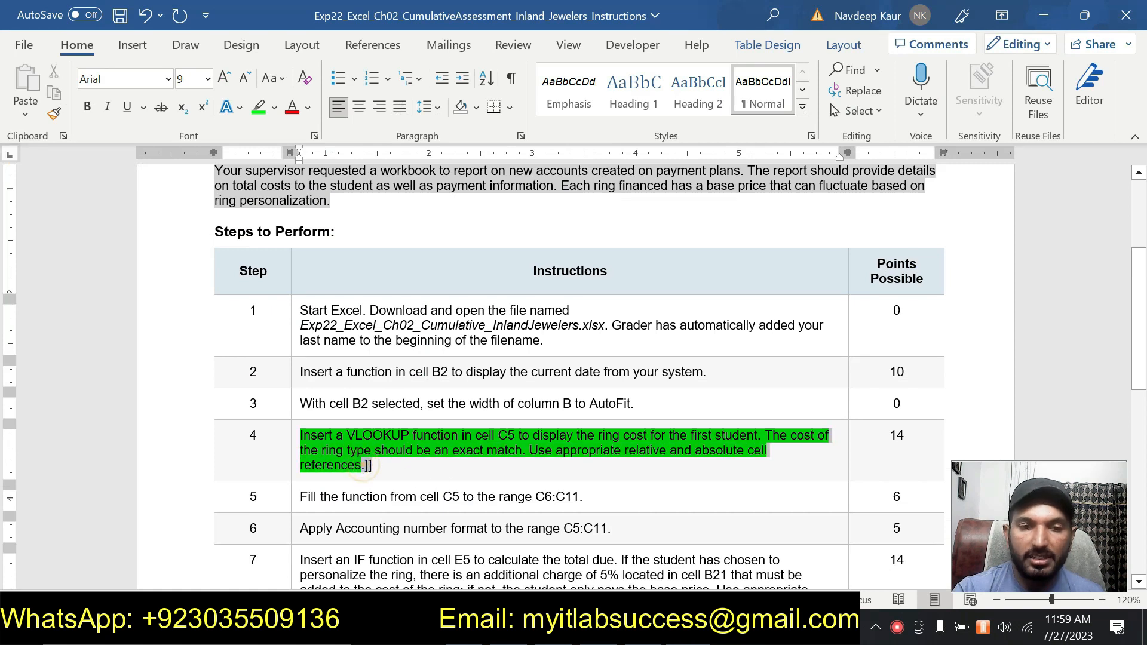
left_click(378, 409)
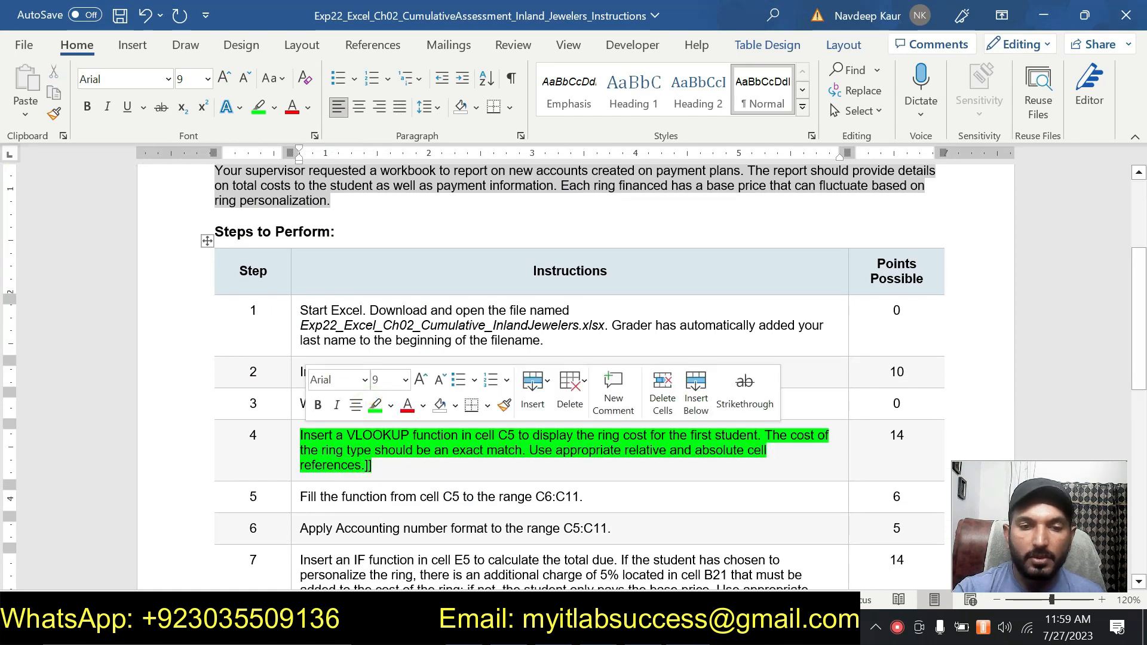
left_click(371, 466)
triple_click(370, 466)
left_click(367, 411)
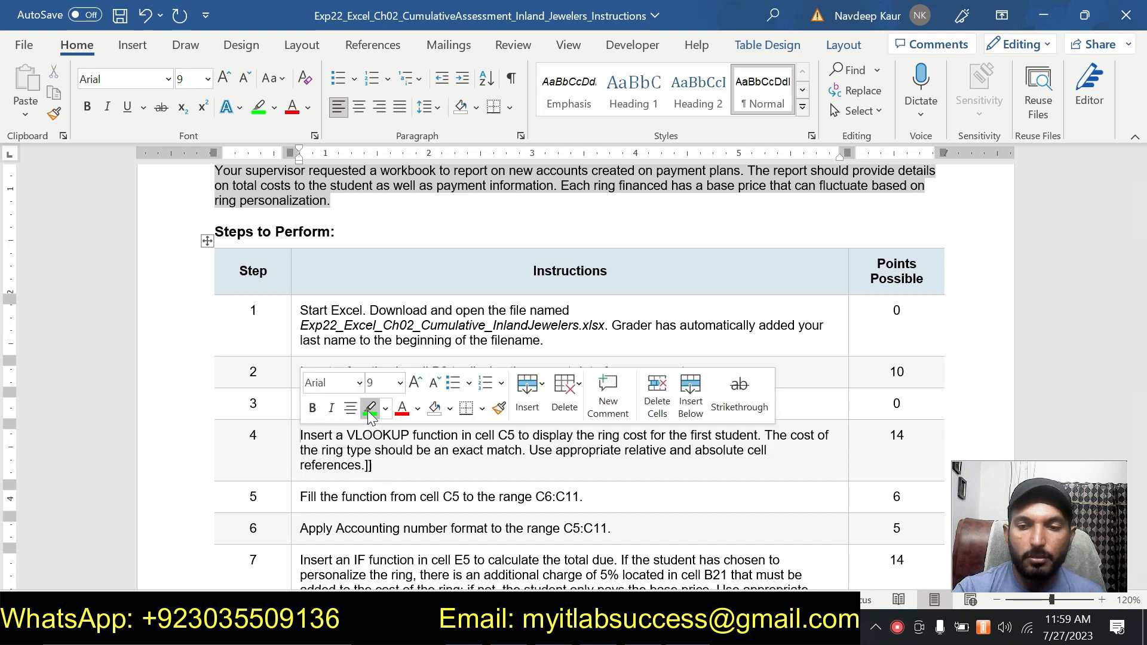
Highlight the step 5 text about filling the function to C6:C11 in bright green.
left_click(585, 495)
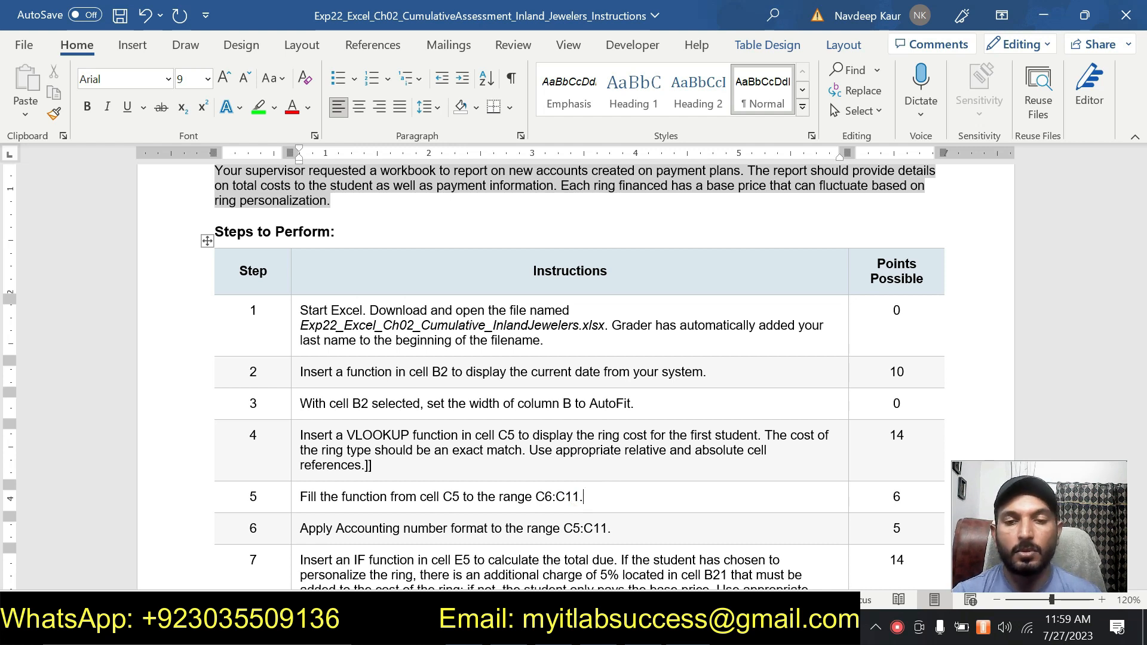
left_click_drag(585, 496, 300, 497)
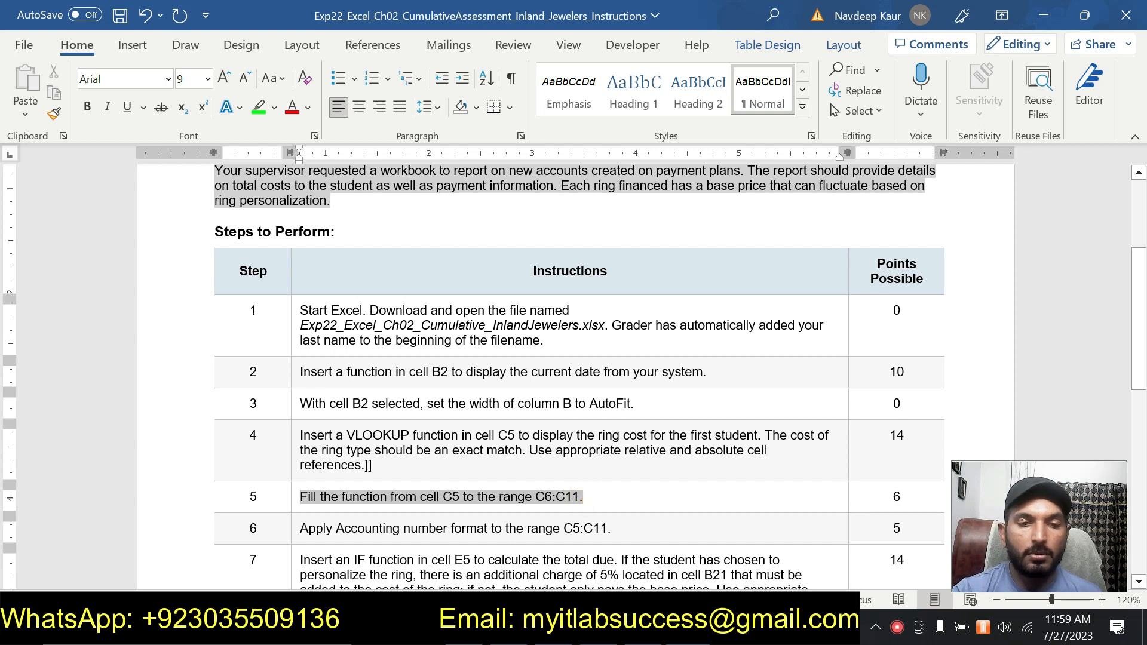
left_click(370, 466)
left_click(591, 497)
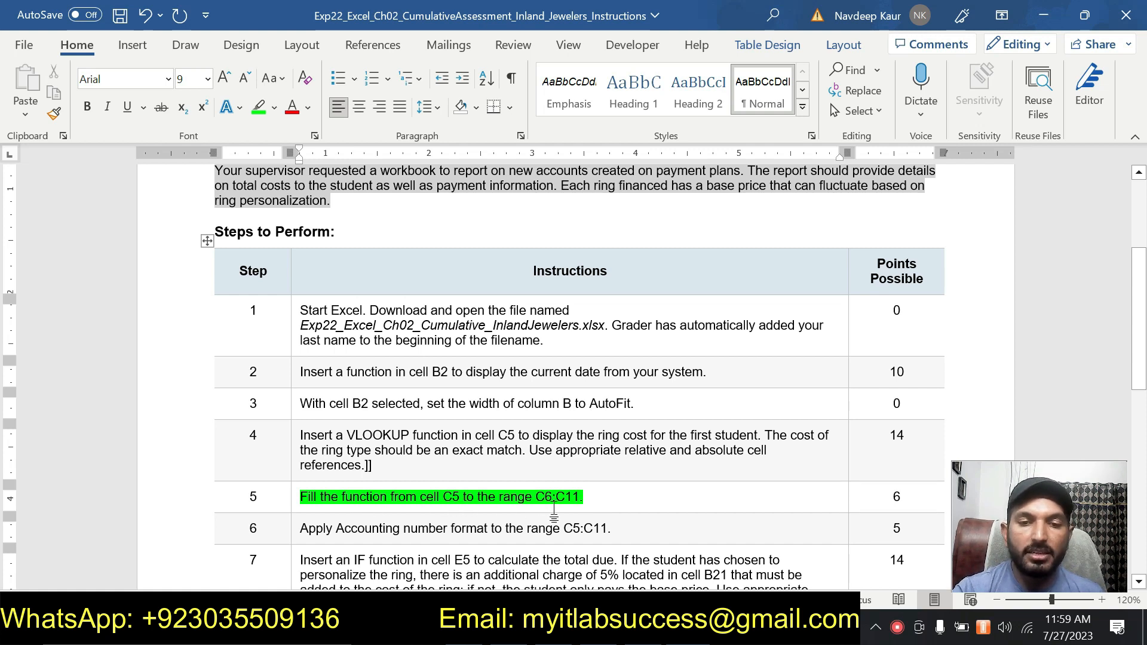
Switch to the Excel workbook and fill the VLOOKUP function from cell C5 down to C6:C11.
key("alt+Tab")
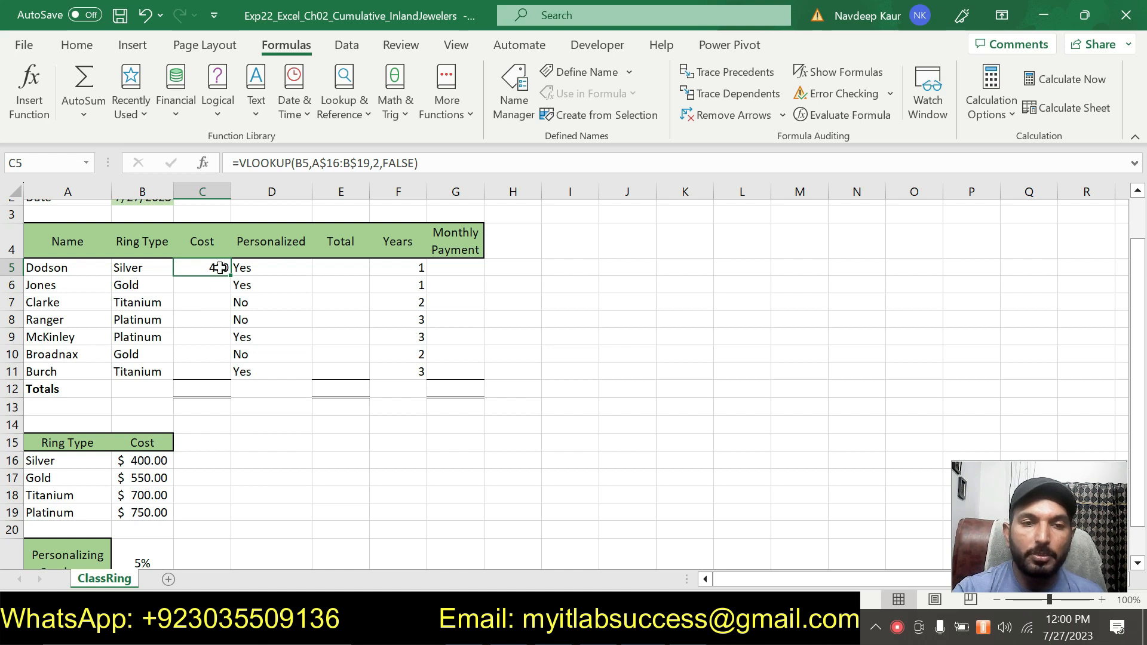
left_click_drag(230, 275, 215, 375)
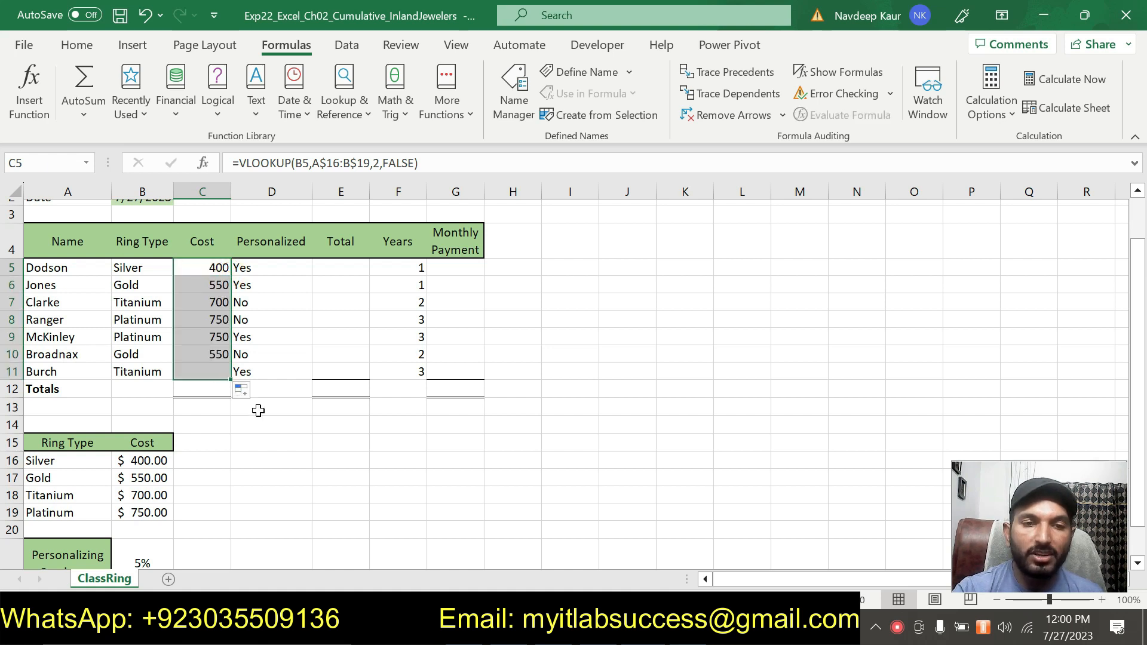
left_click(308, 494)
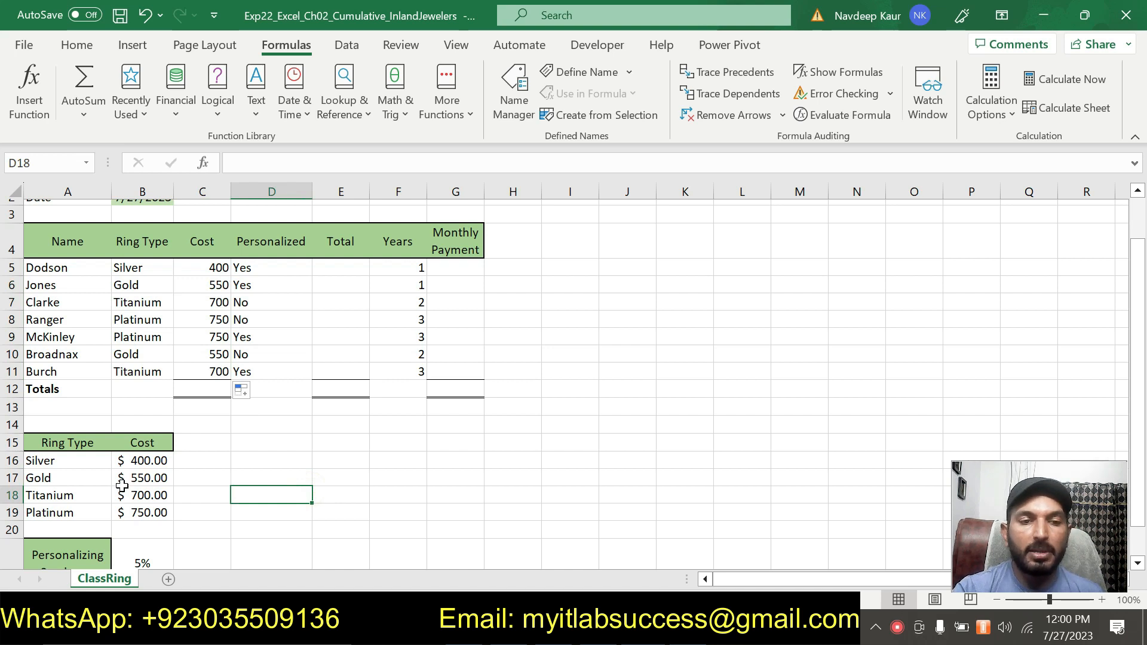
Check the filled costs of the Gold, Platinum and Titanium rings against the price table in A16:B19.
left_click(124, 285)
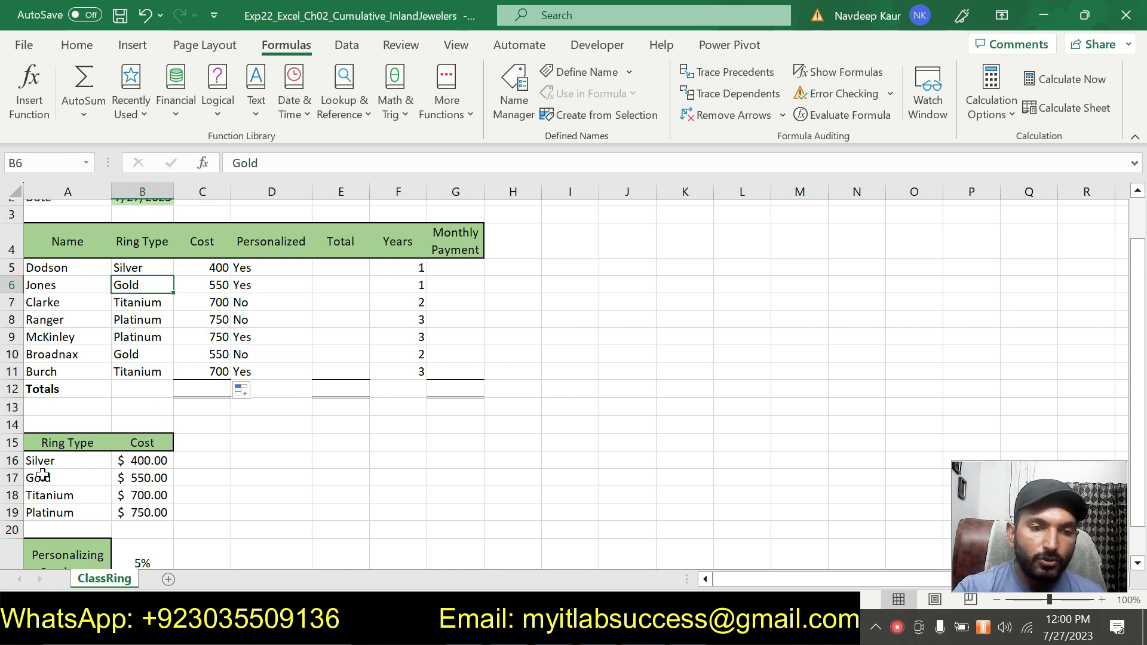
left_click(147, 480)
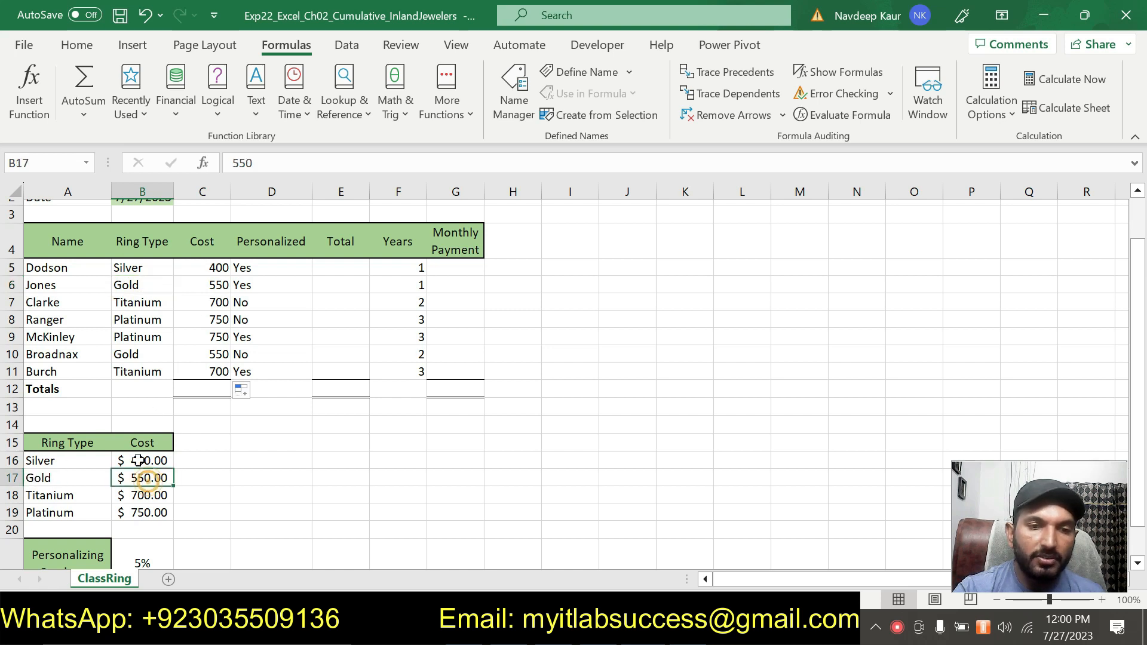
left_click(151, 318)
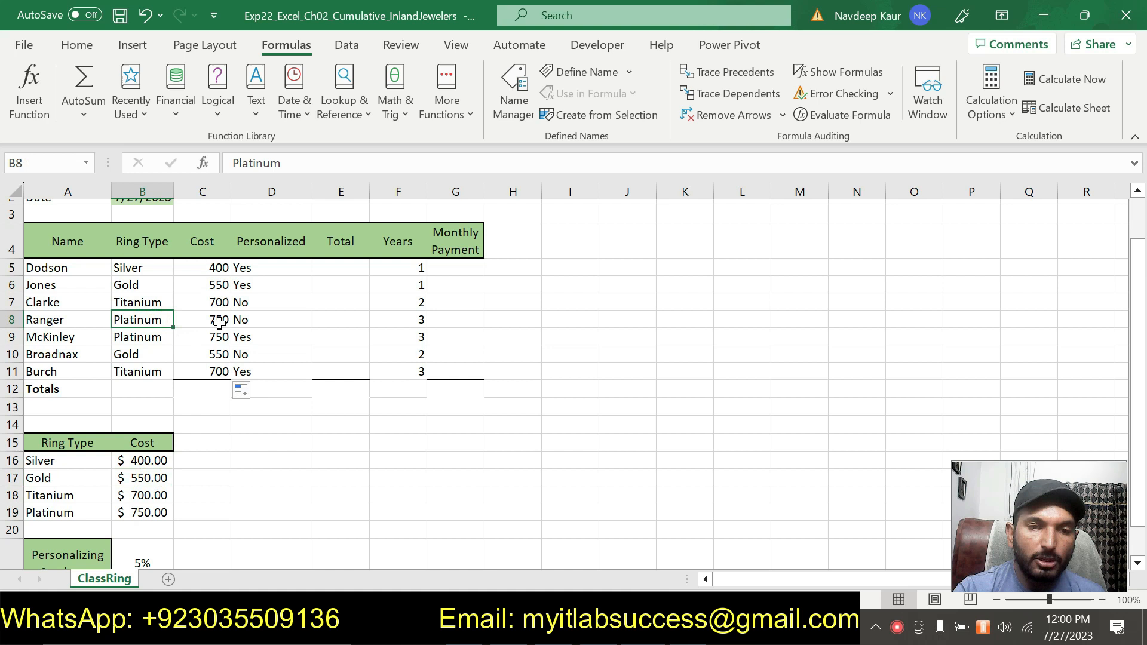
left_click(79, 509)
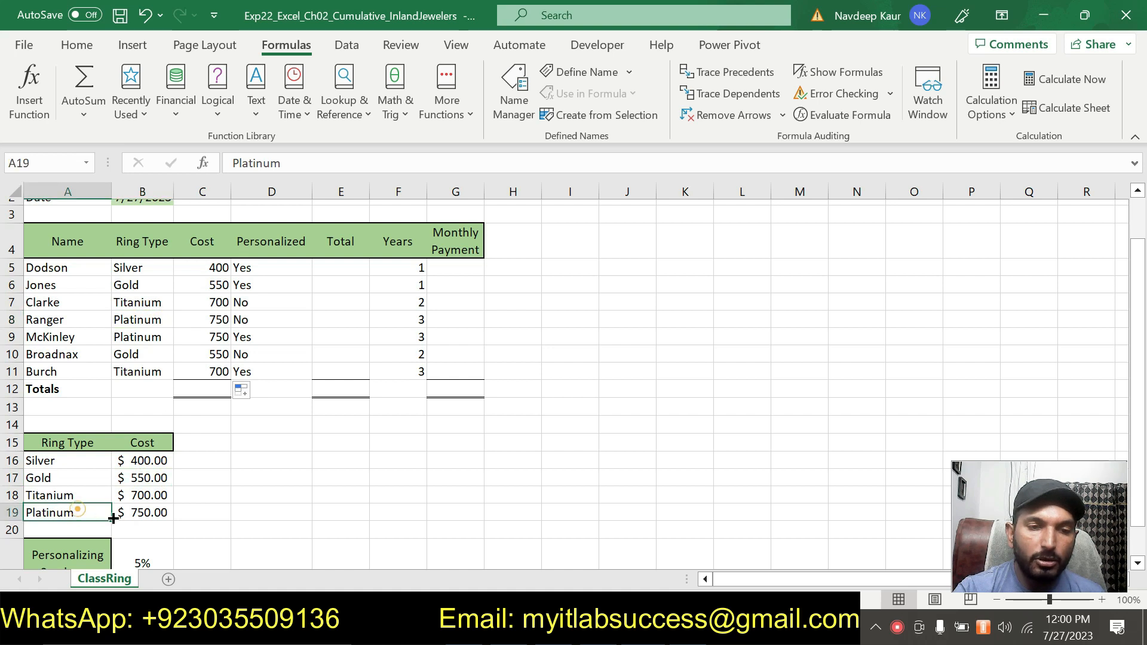
left_click(146, 512)
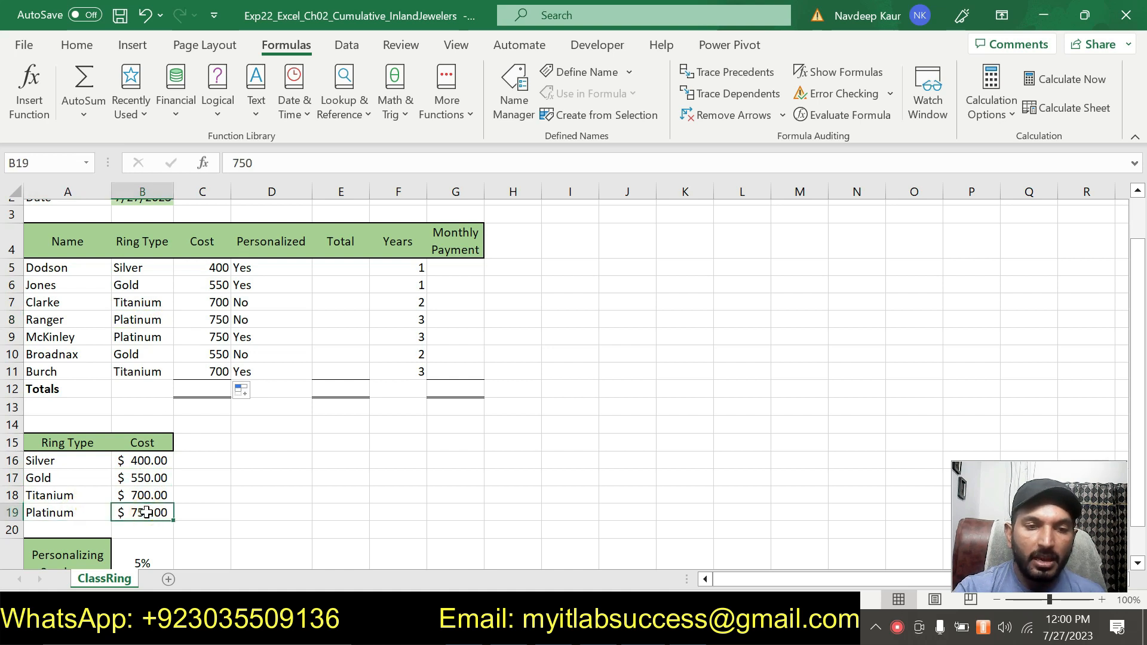
left_click(74, 494)
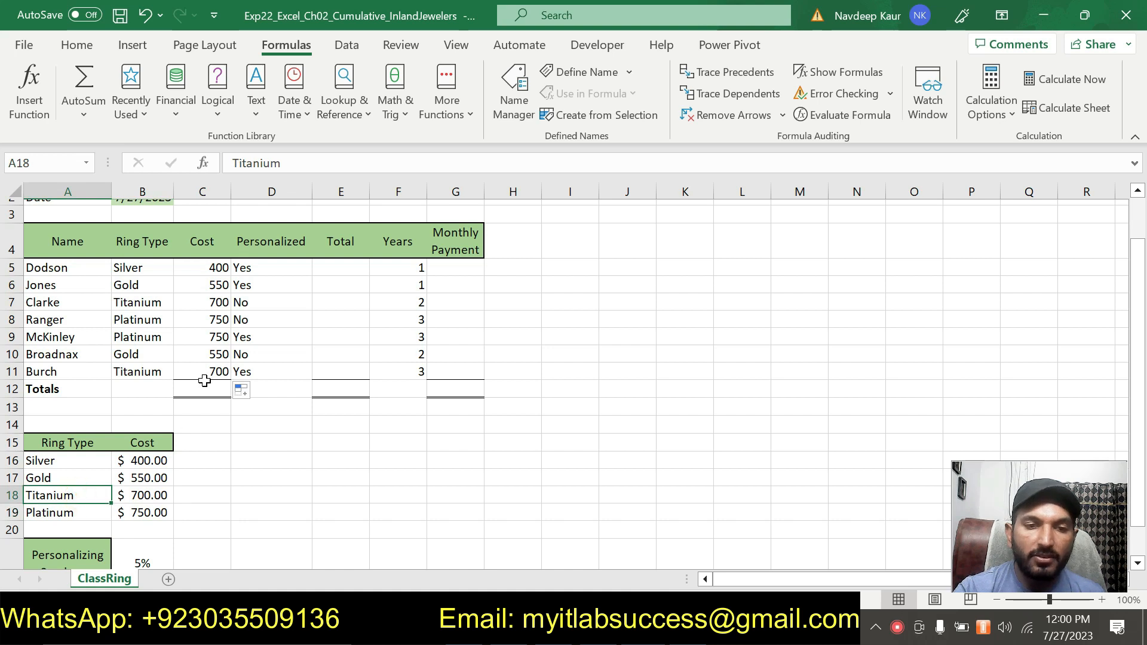
left_click(147, 372)
left_click(202, 372)
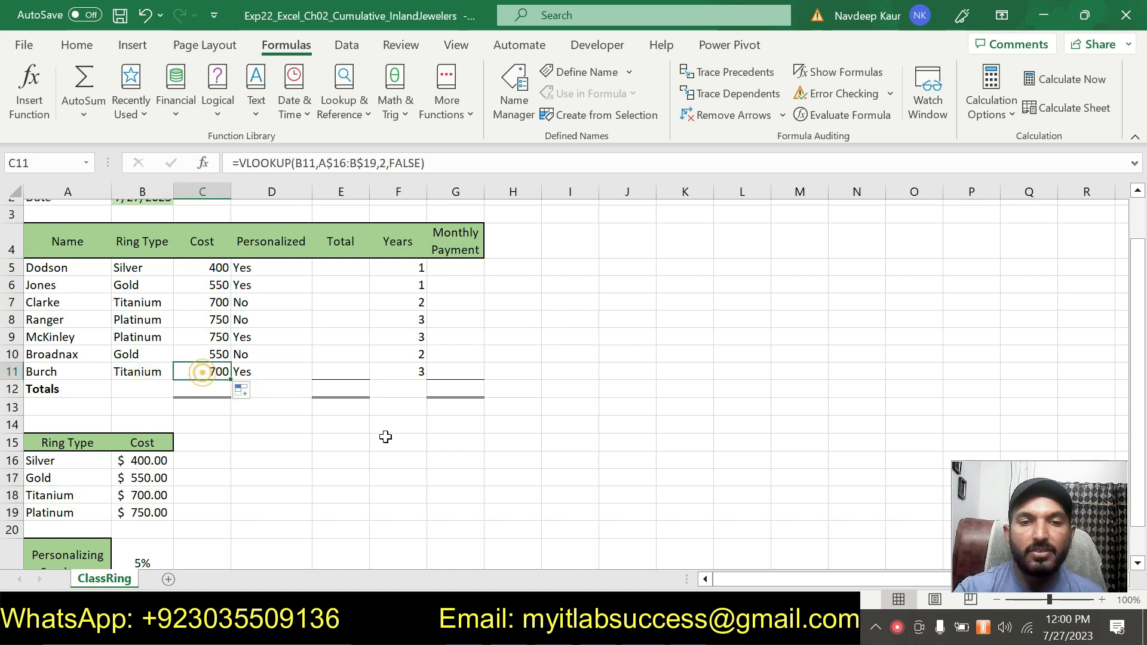
left_click(452, 476)
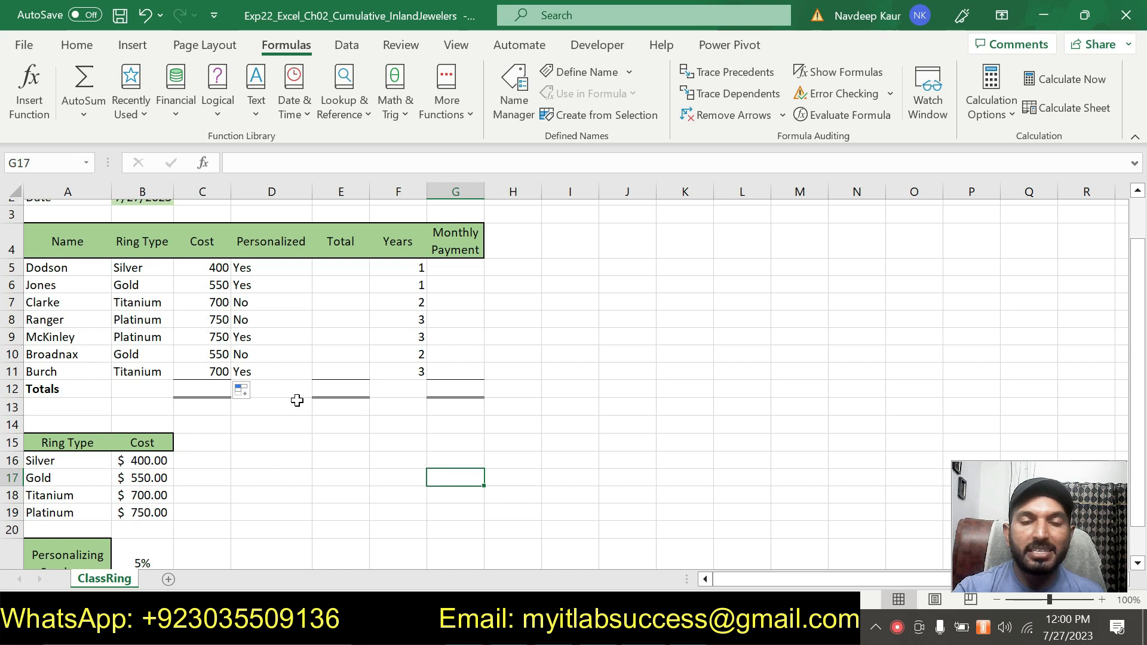
left_click(671, 405)
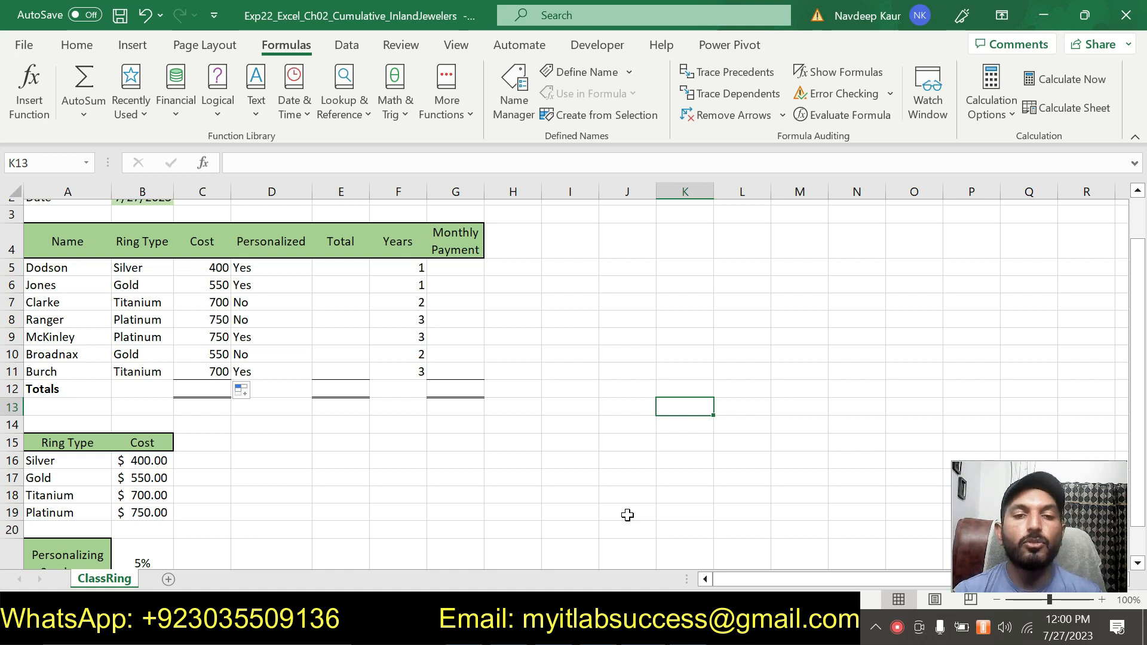
Switch to the Word instructions and clear the highlight from the step 5 text.
key("alt+Tab")
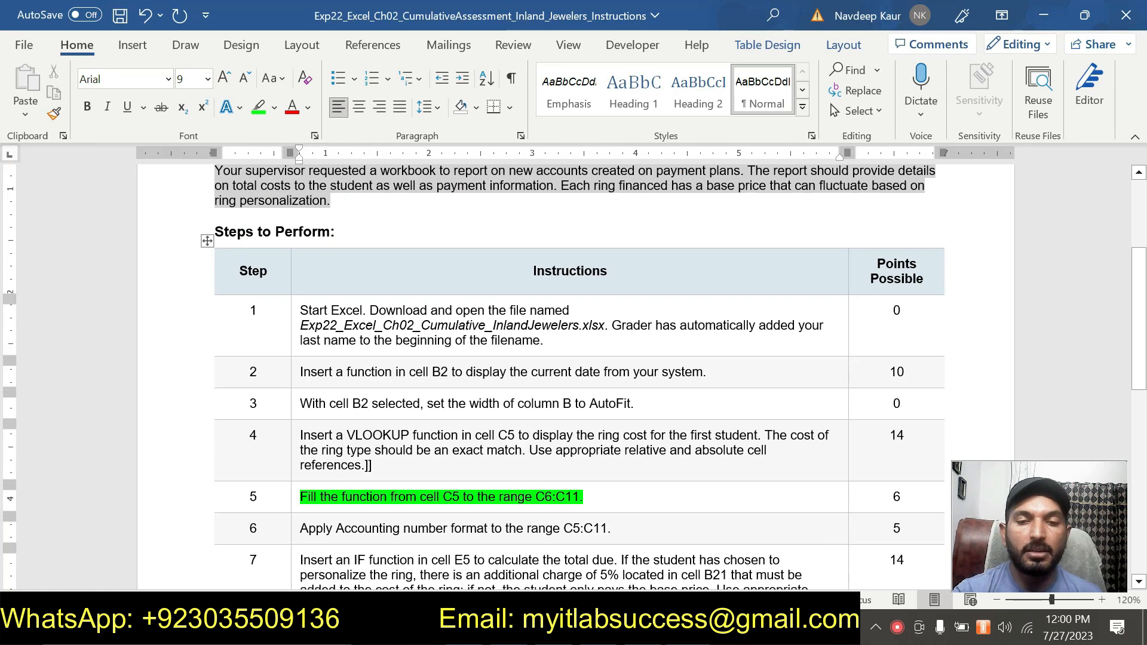
left_click_drag(300, 497, 584, 500)
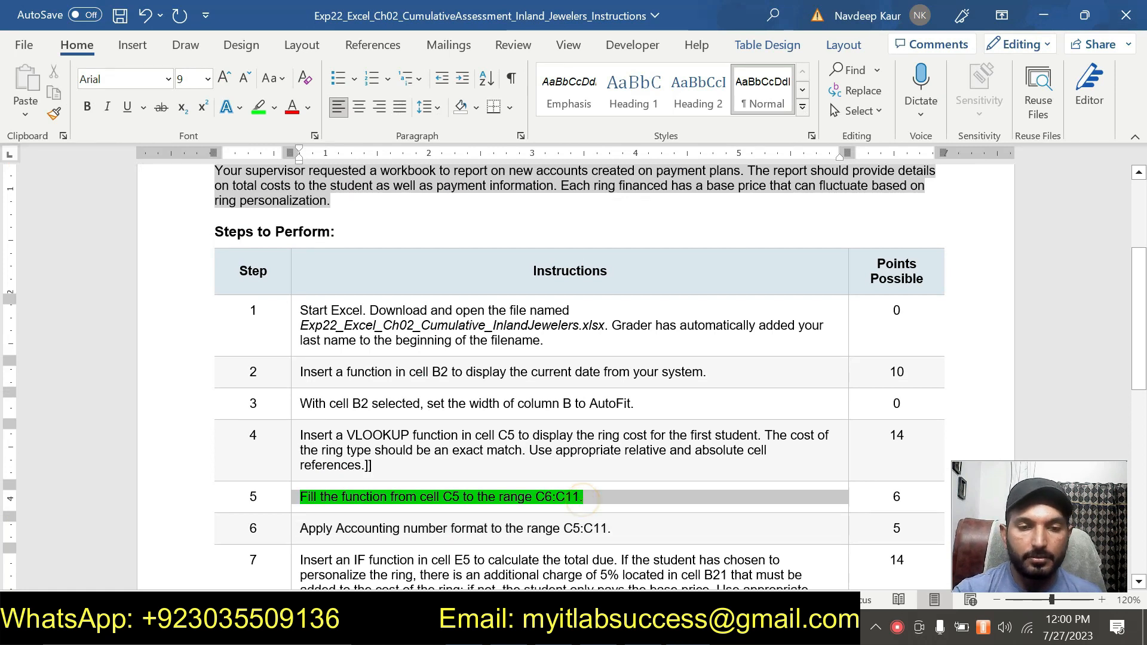
left_click(421, 465)
left_click(614, 502)
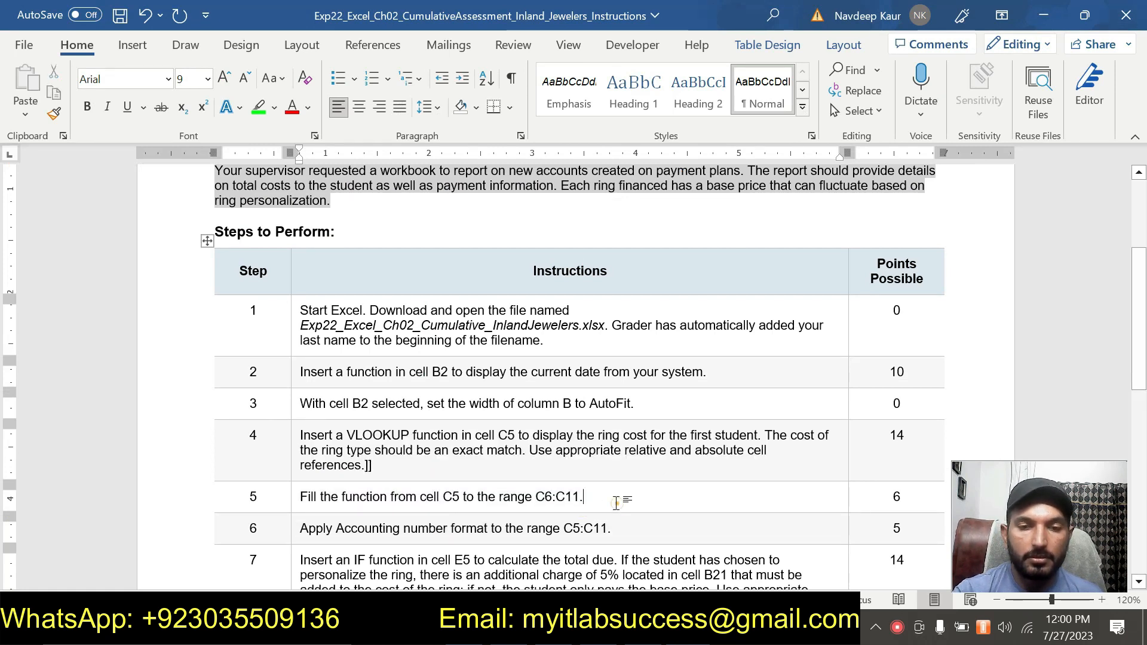
Highlight the step 6 text about applying Accounting number format to C5:C11 in bright green.
scroll(615, 502, "down", 1)
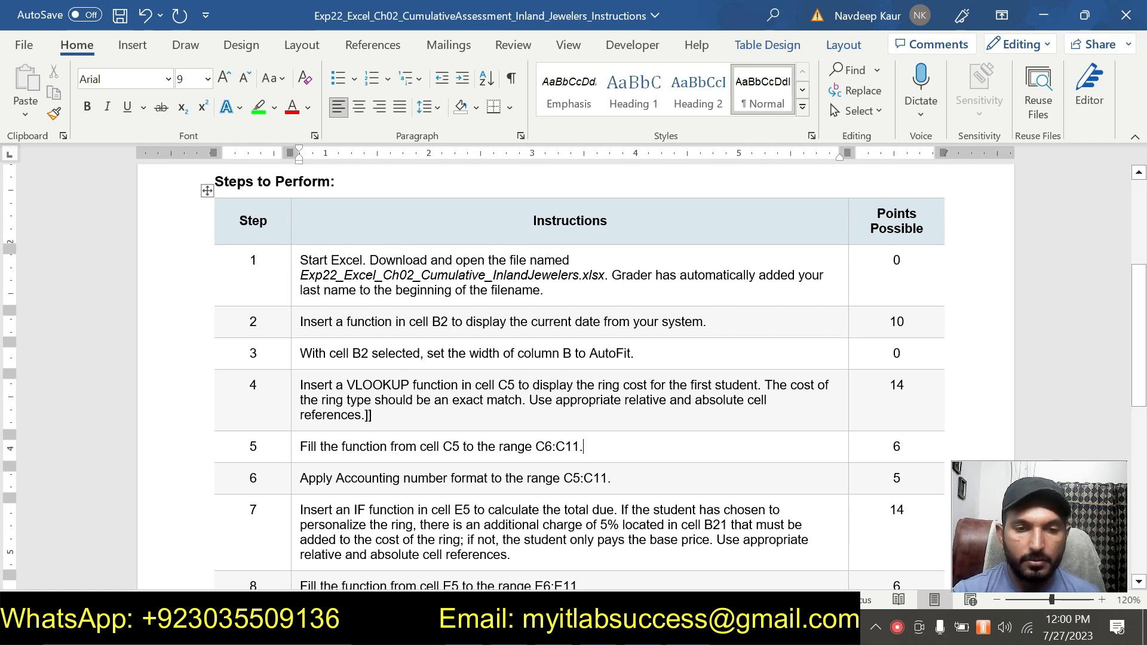
left_click_drag(619, 470, 404, 466)
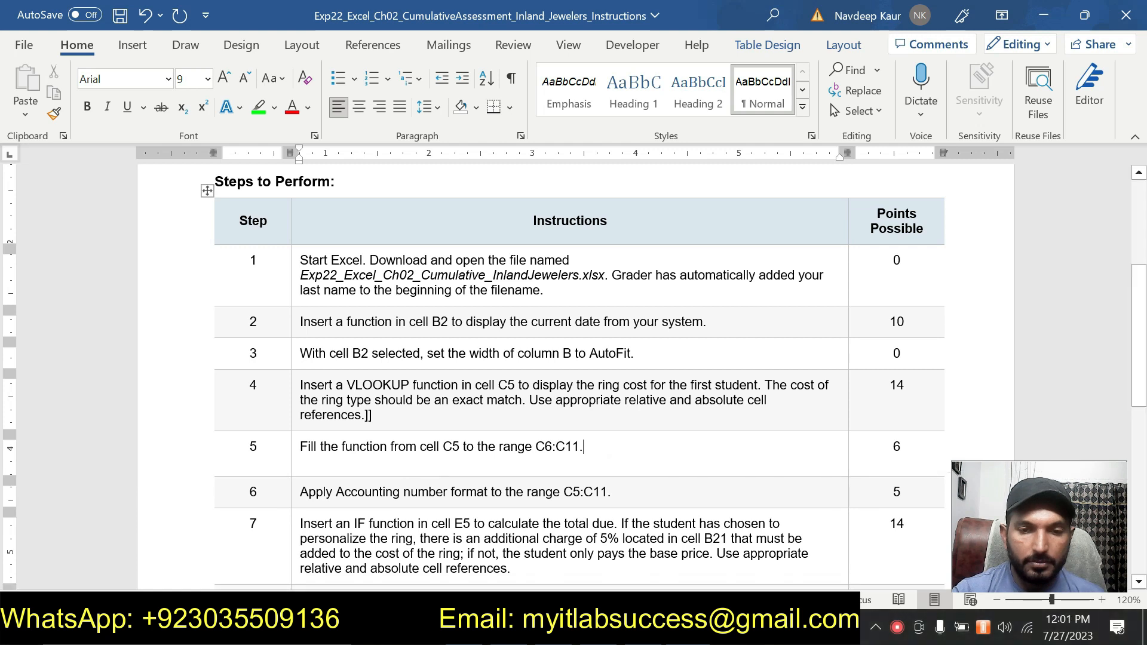
left_click_drag(616, 491, 300, 491)
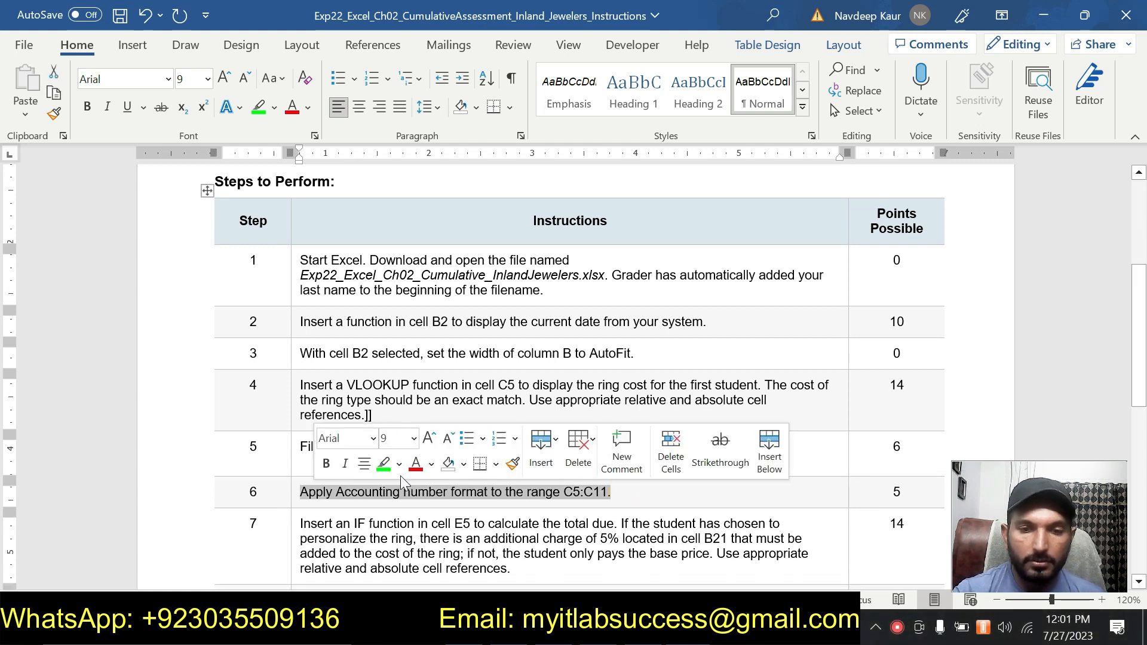
left_click(383, 464)
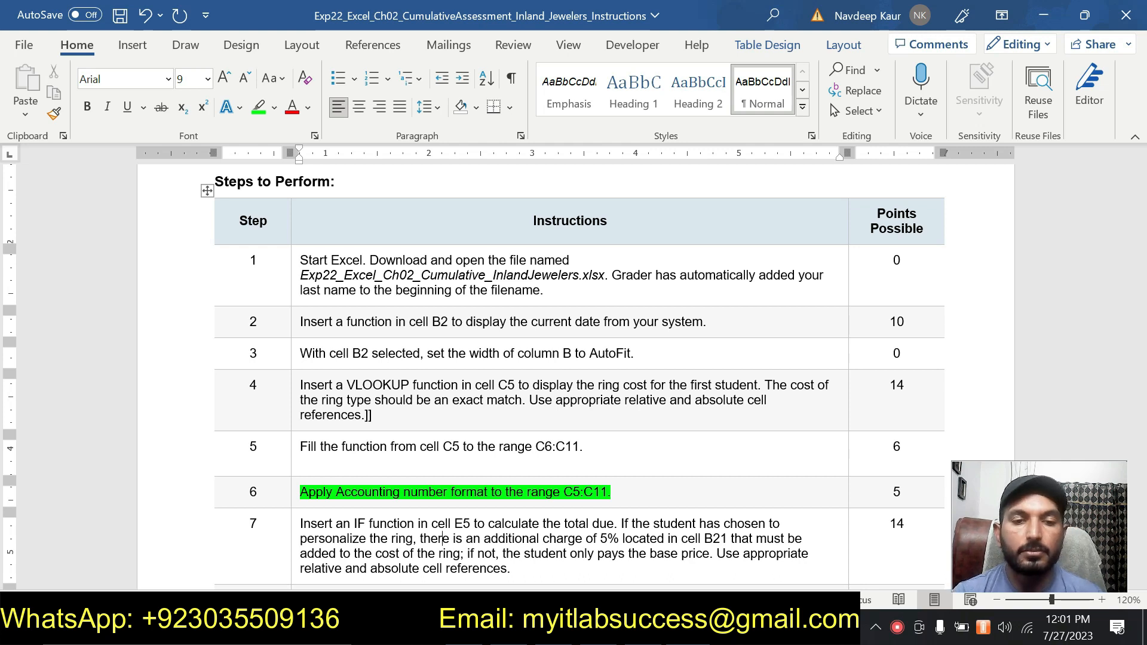
left_click_drag(563, 492, 608, 493)
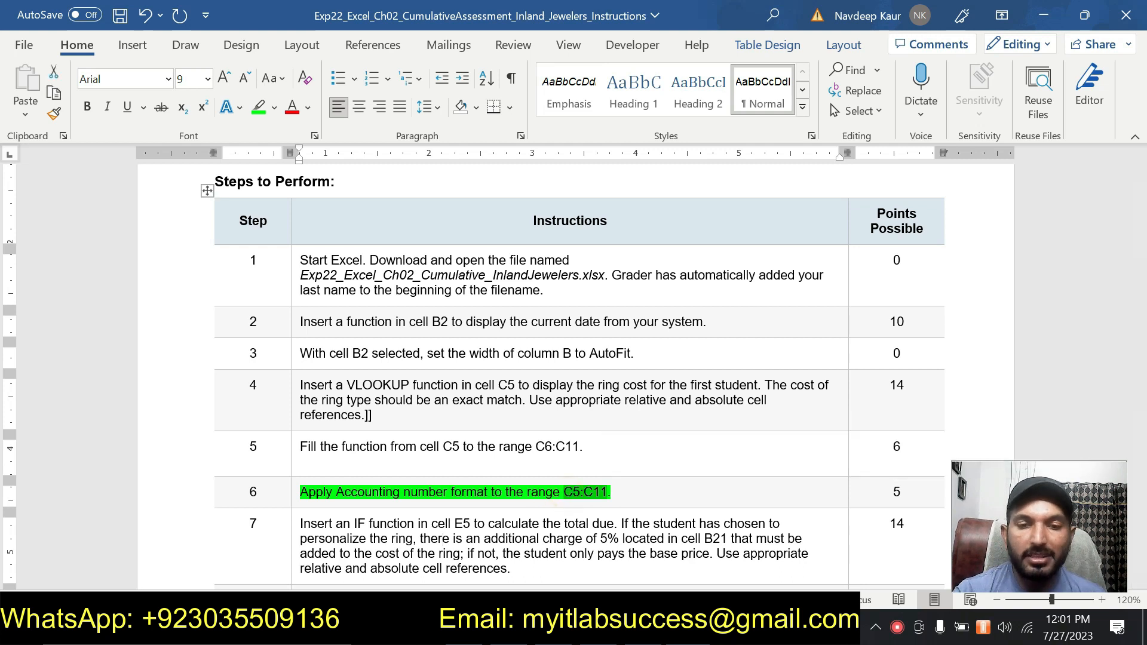
Switch to the Excel workbook and apply the Accounting number format to the range C5:C11.
key("alt+Tab")
left_click_drag(218, 270, 209, 365)
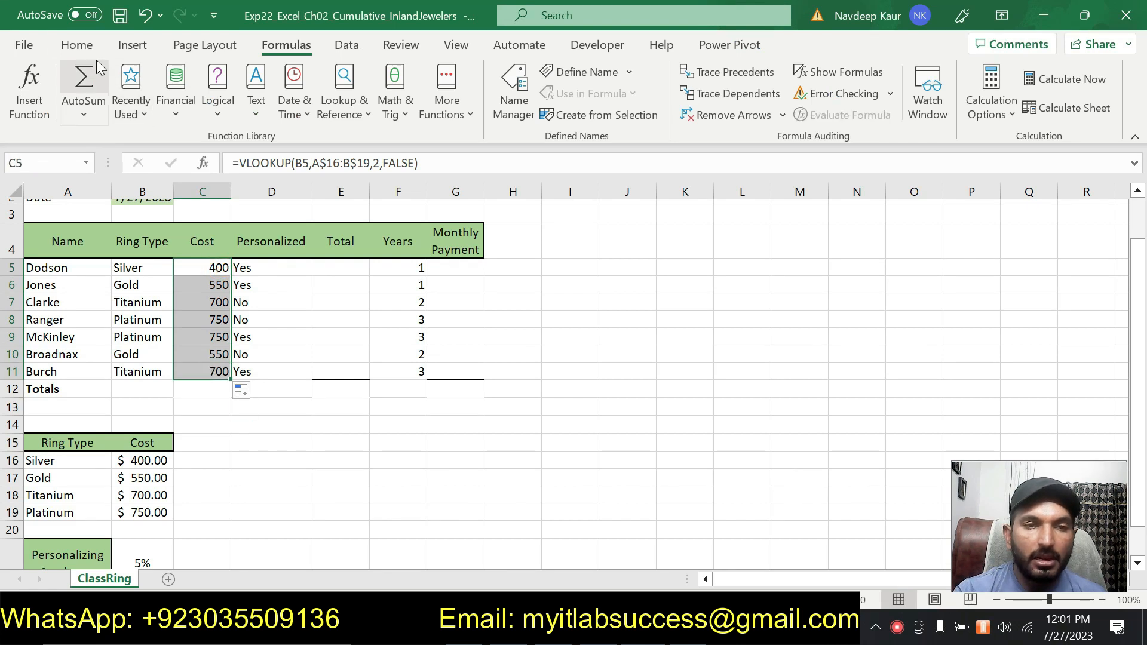
left_click(76, 45)
left_click(556, 80)
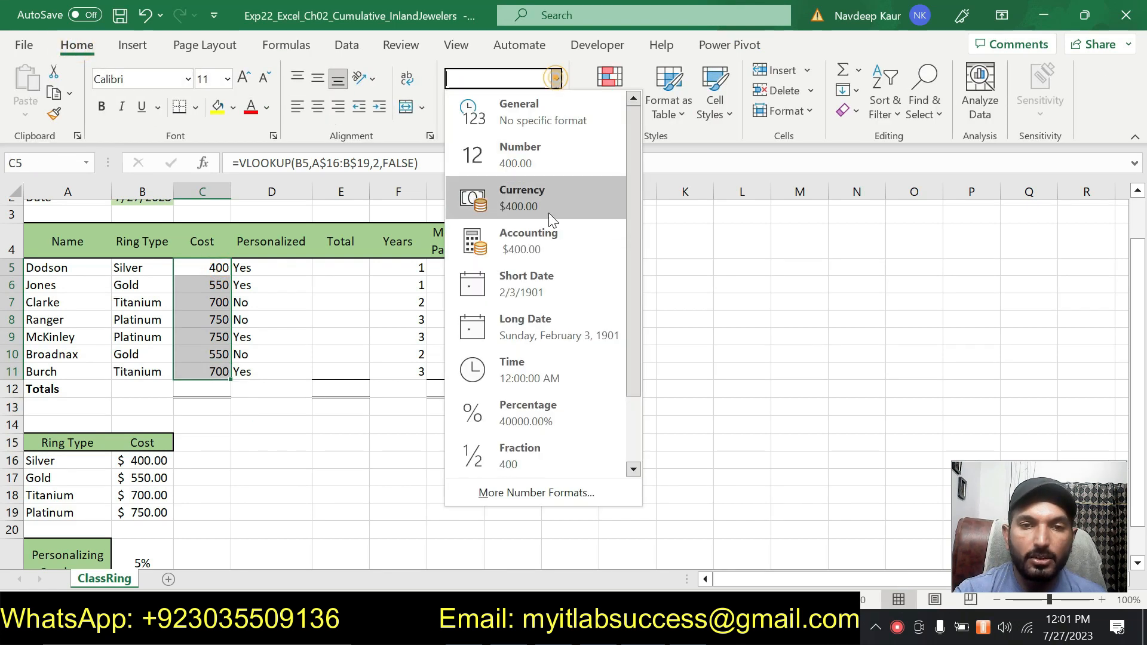
left_click(542, 242)
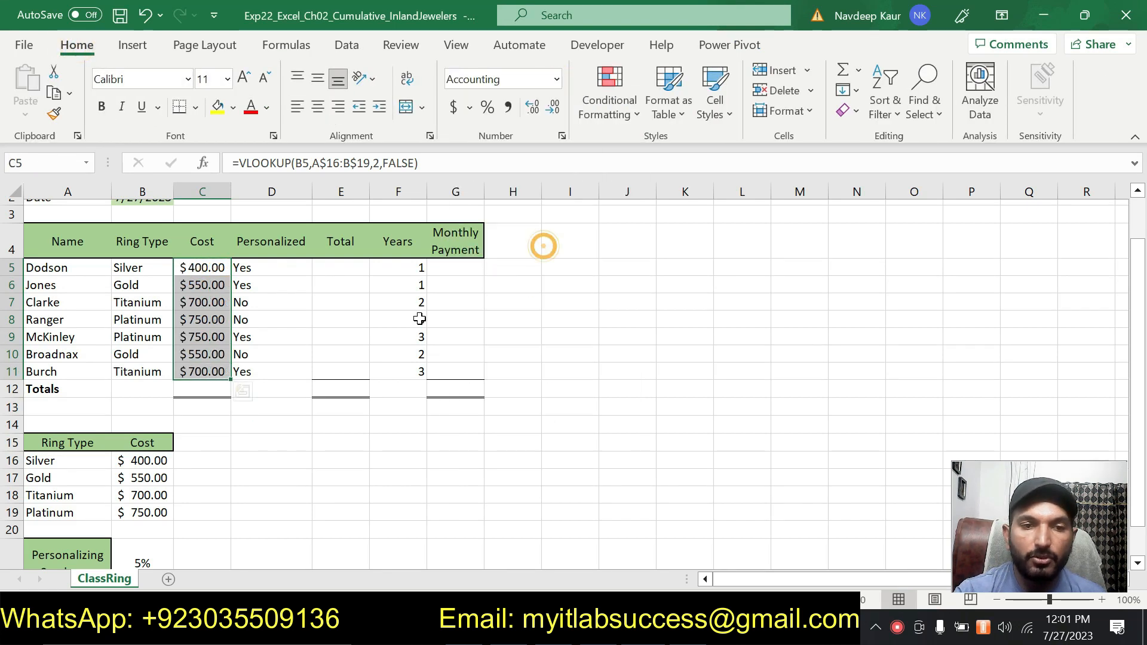
left_click(337, 465)
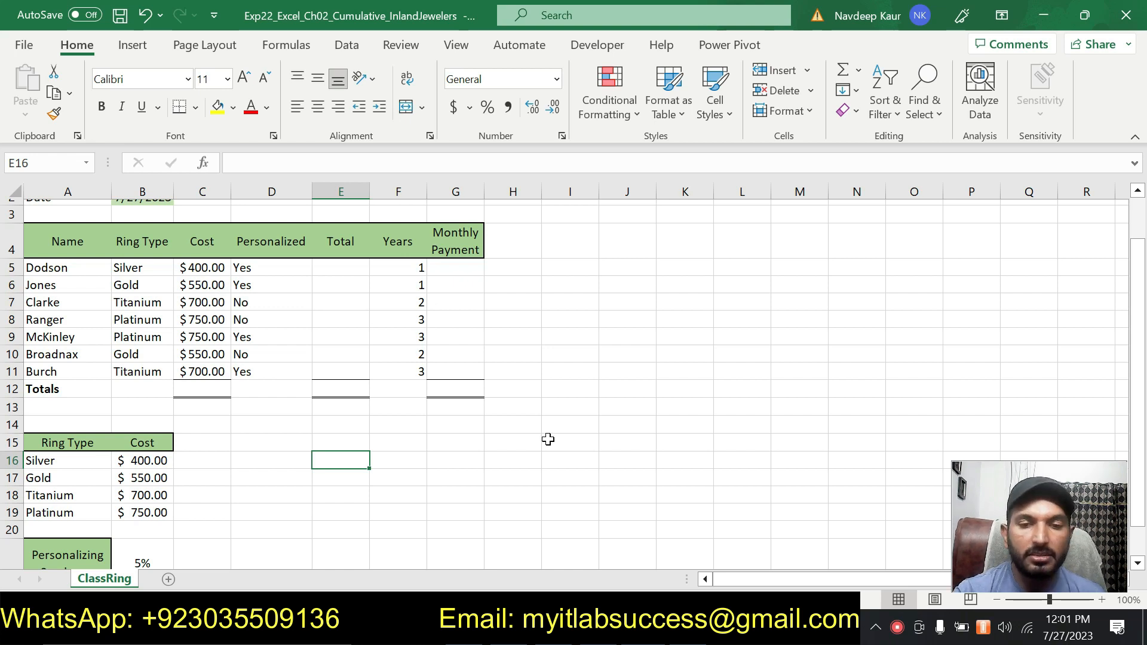
left_click(600, 499)
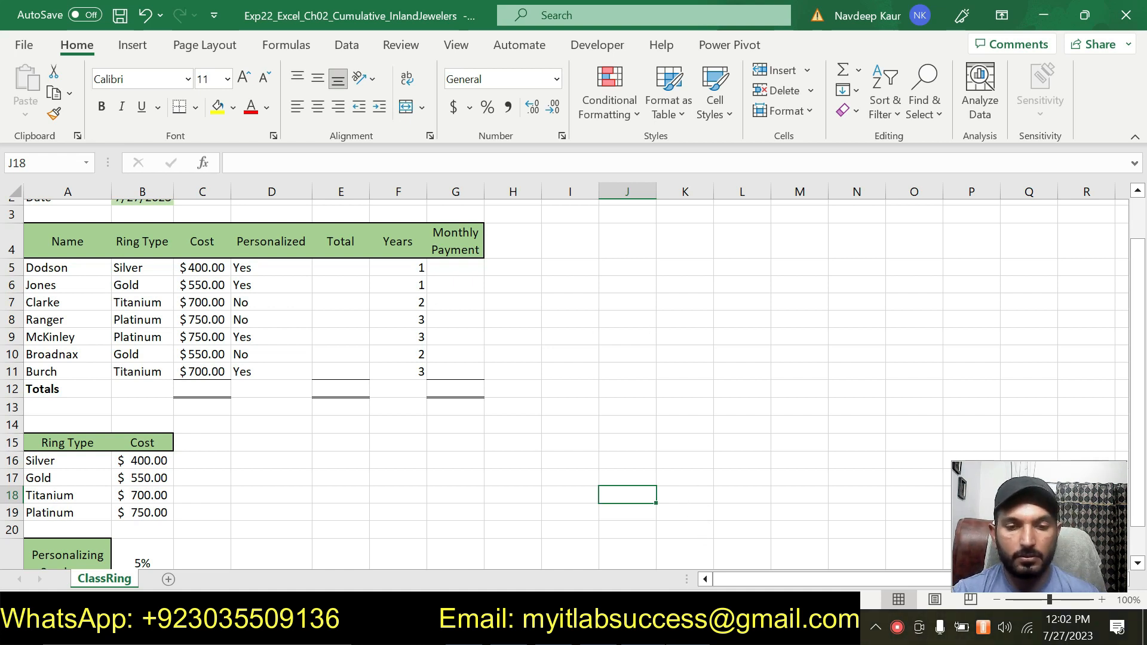
In the Word instructions, clear the step 6 highlight and highlight the step 7 text about the IF function in bright green.
key("alt+Tab")
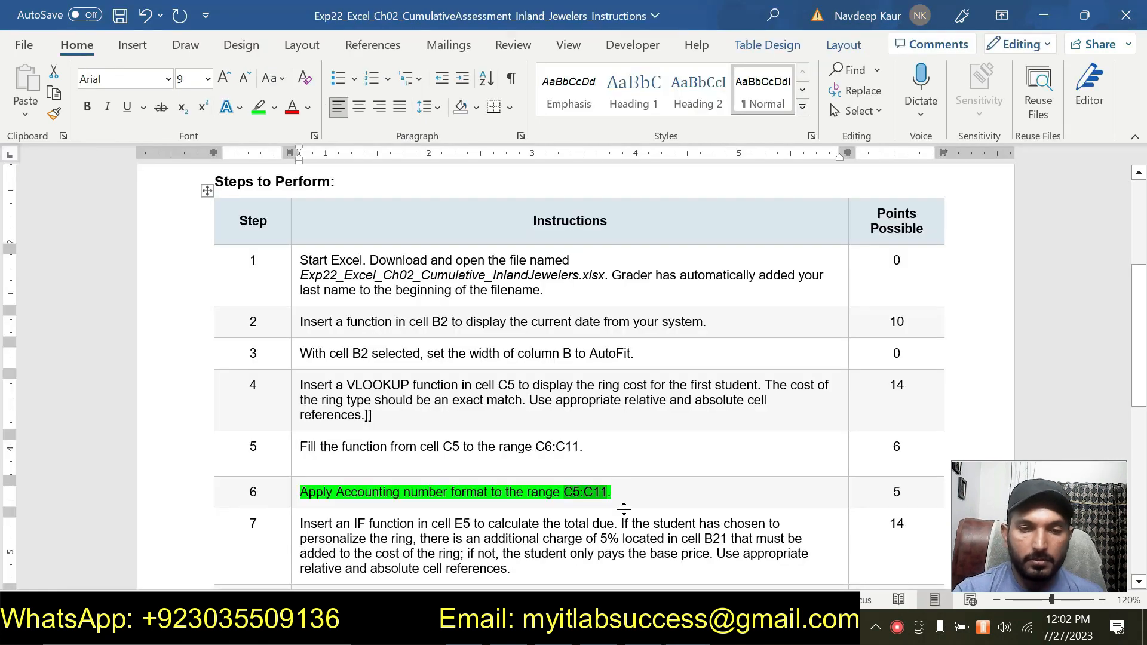
left_click_drag(563, 492, 300, 493)
scroll(379, 478, "down", 8)
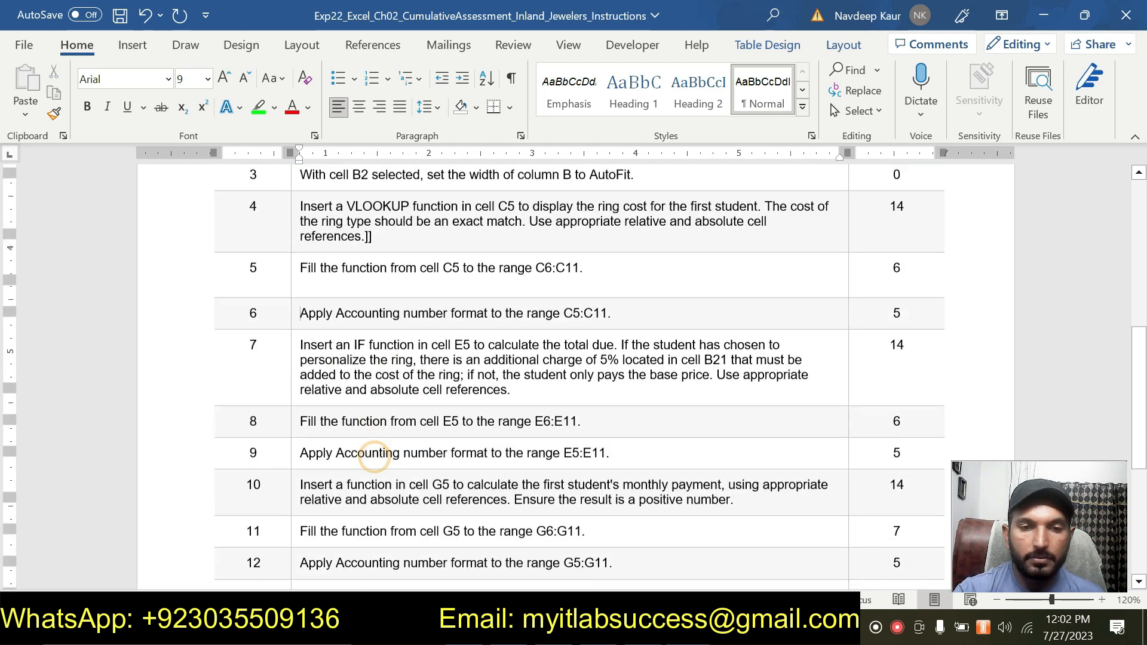
scroll(601, 466, "up", 1)
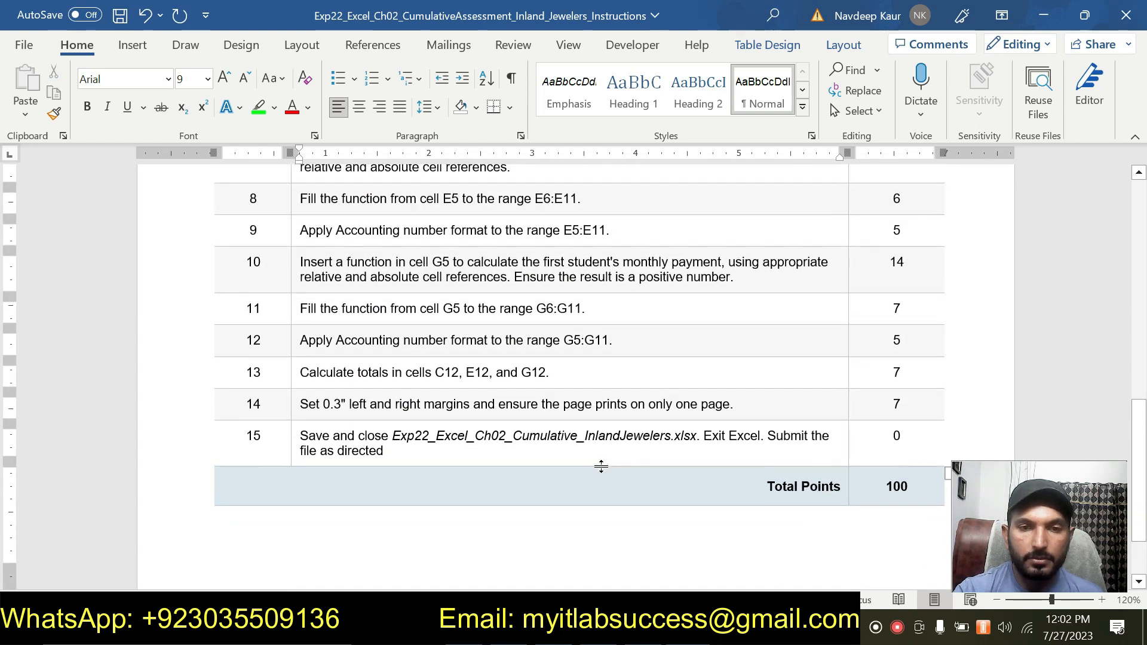
scroll(601, 467, "up", 3)
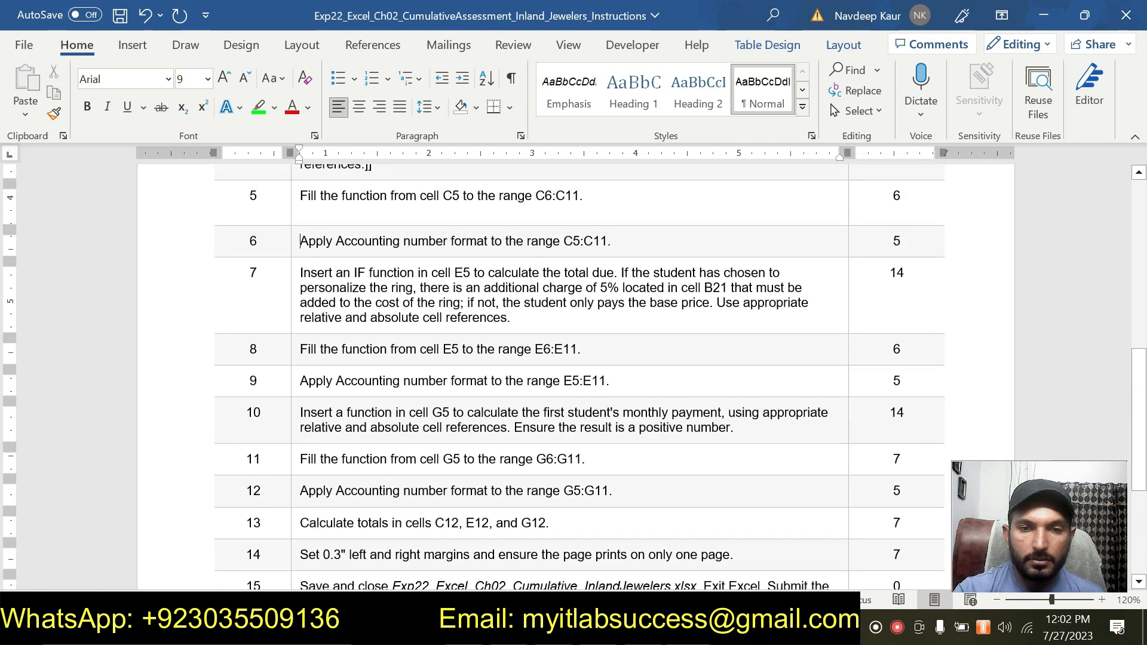
left_click_drag(513, 317, 300, 272)
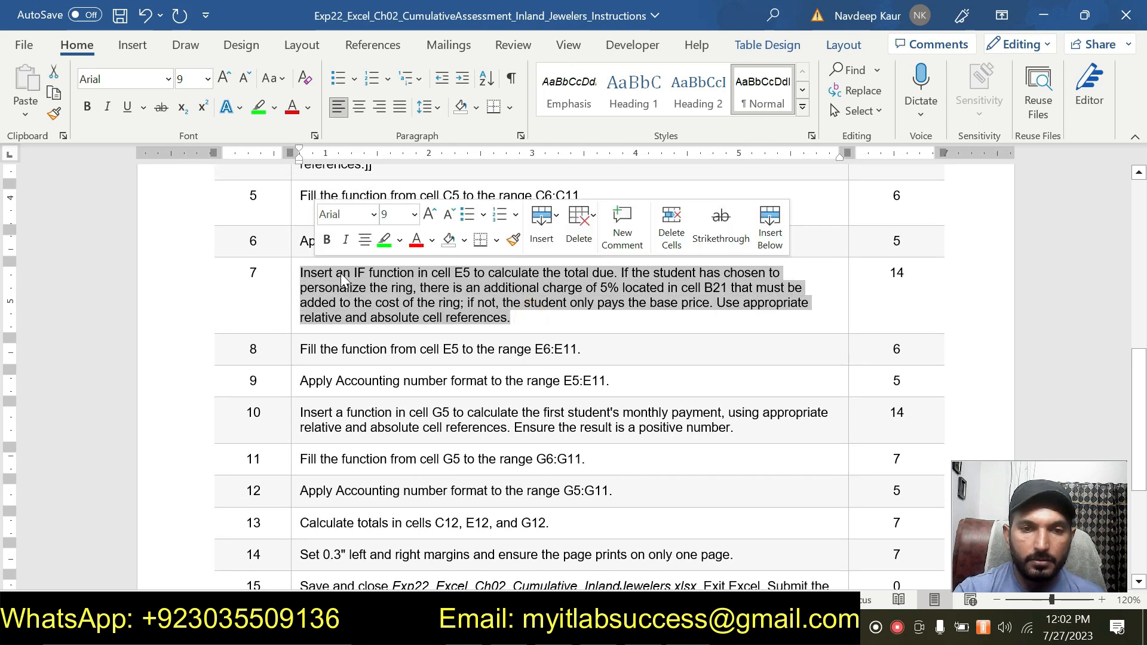
left_click(386, 240)
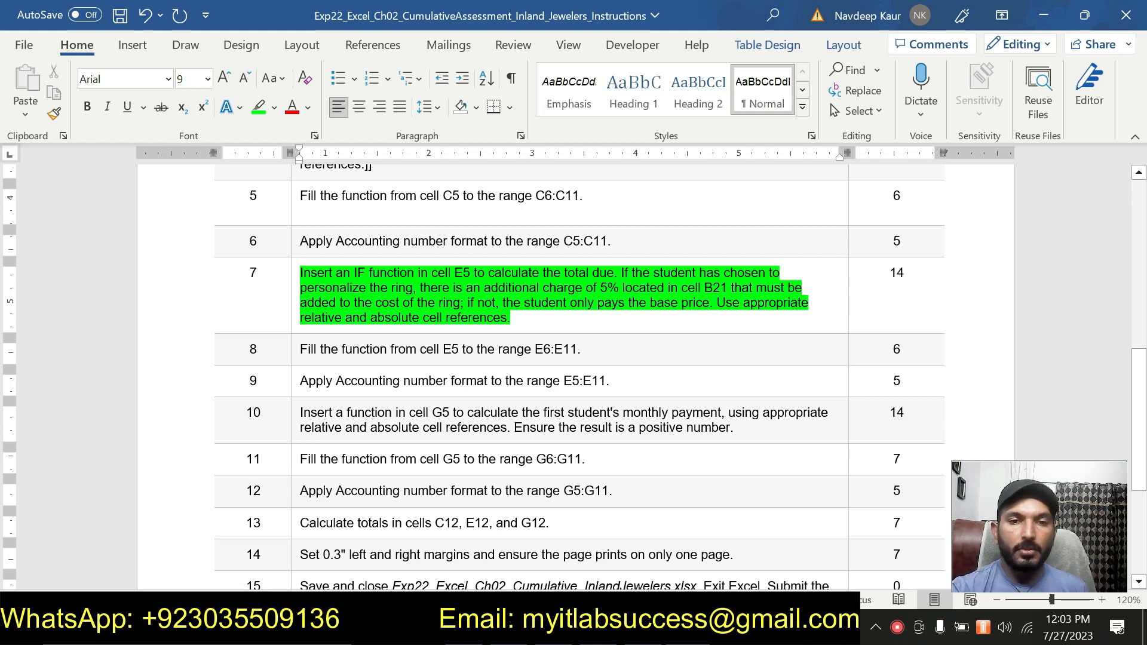
Switch to the Excel workbook and start an IF function in cell E5 with its function arguments dialog open.
scroll(541, 318, "up", 1)
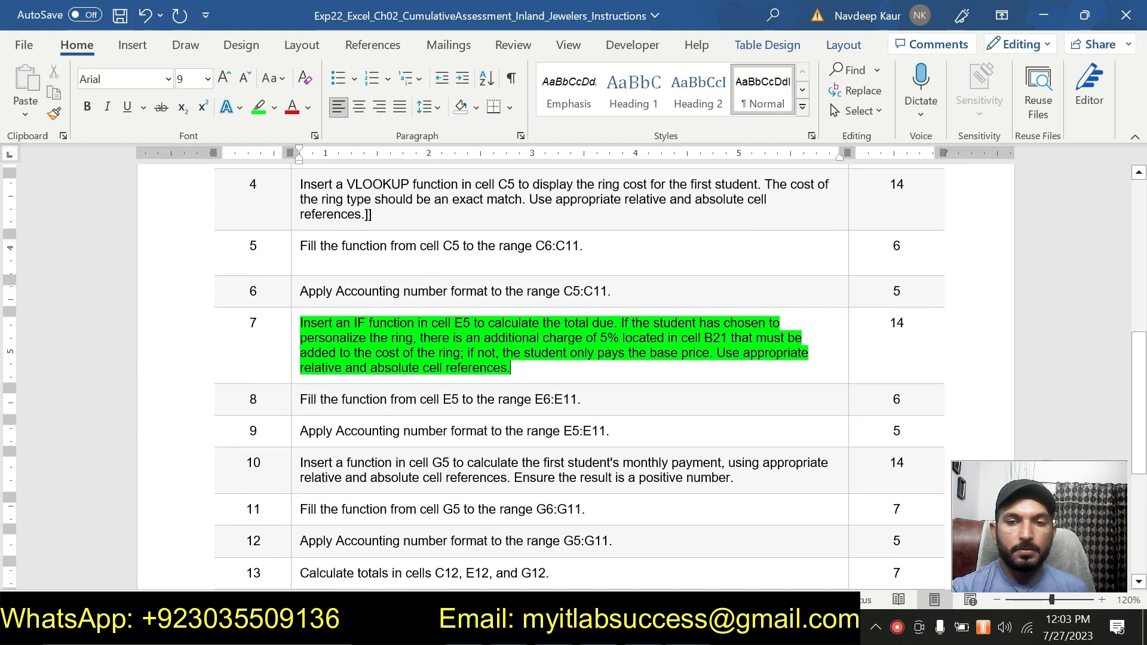
scroll(579, 382, "down", 2)
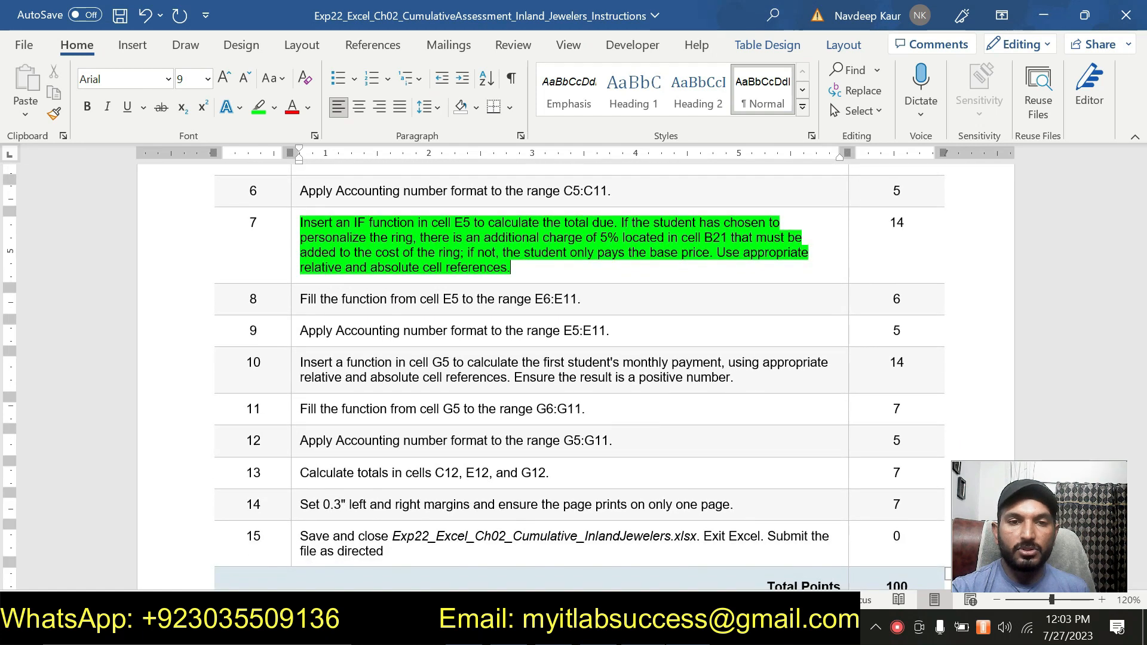
left_click(644, 627)
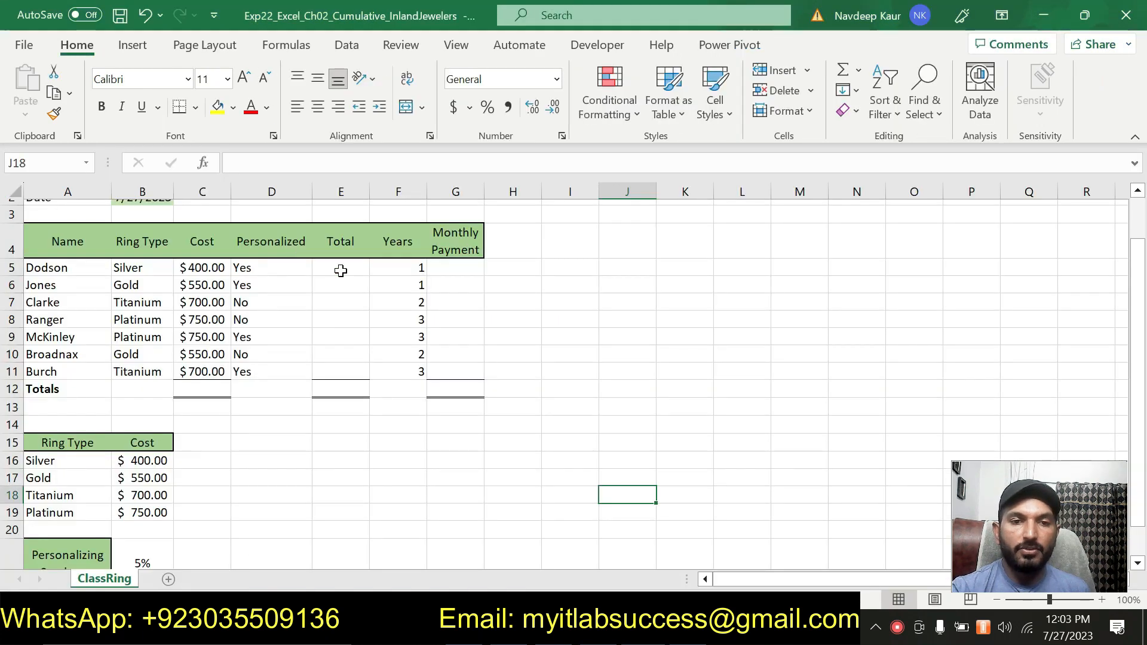
left_click(341, 270)
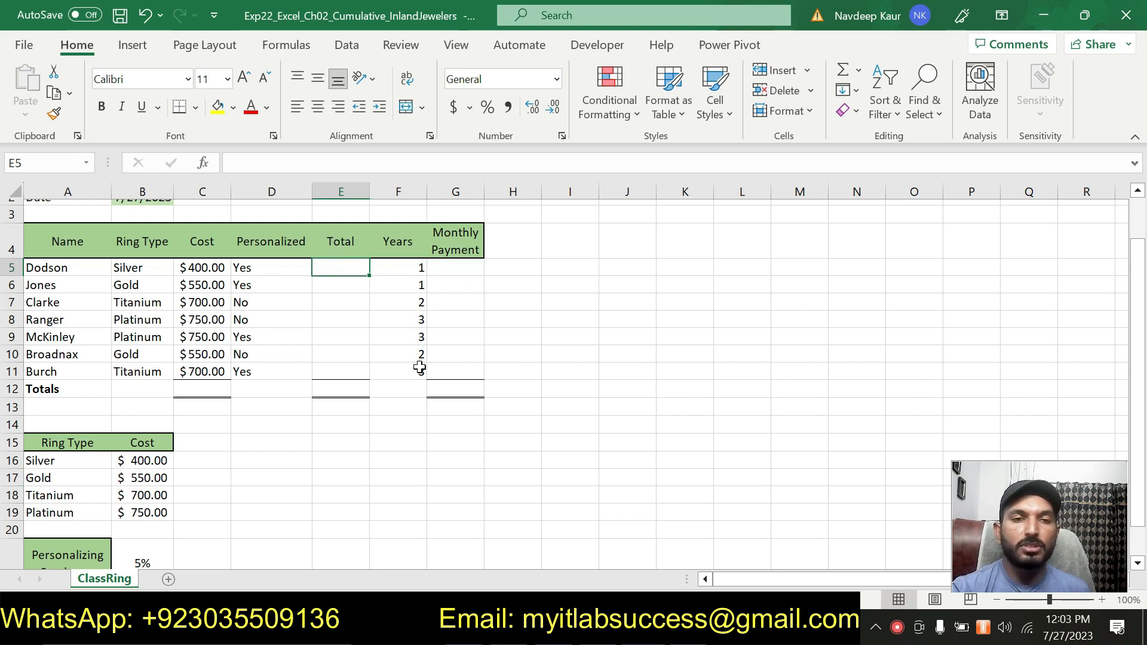
type("=IF")
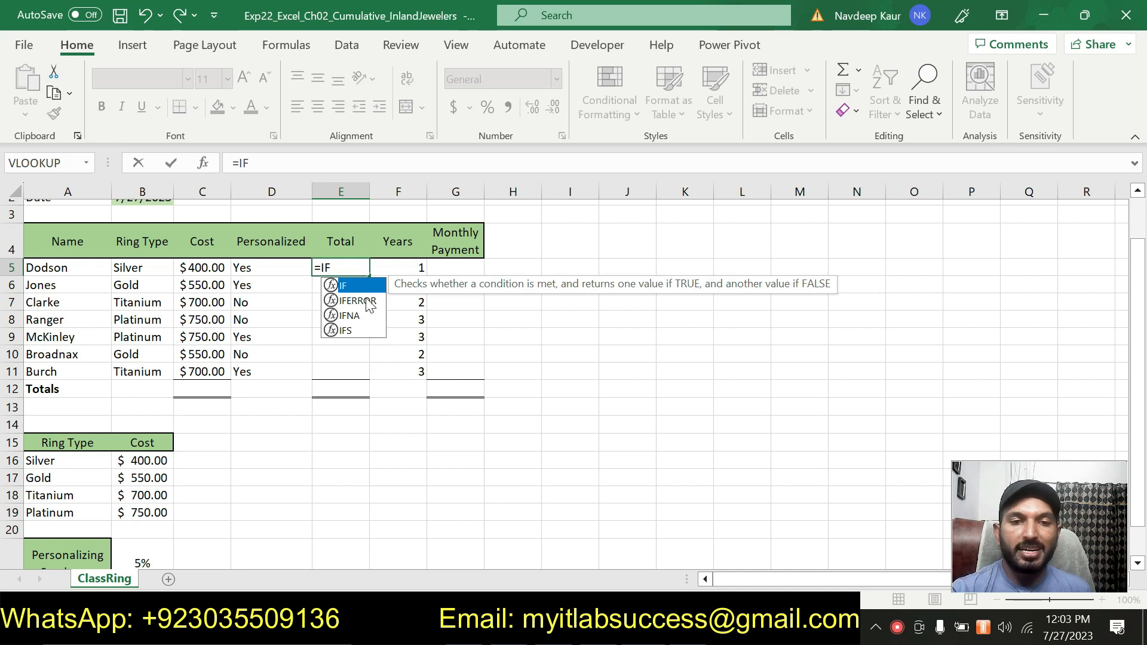
double_click(351, 289)
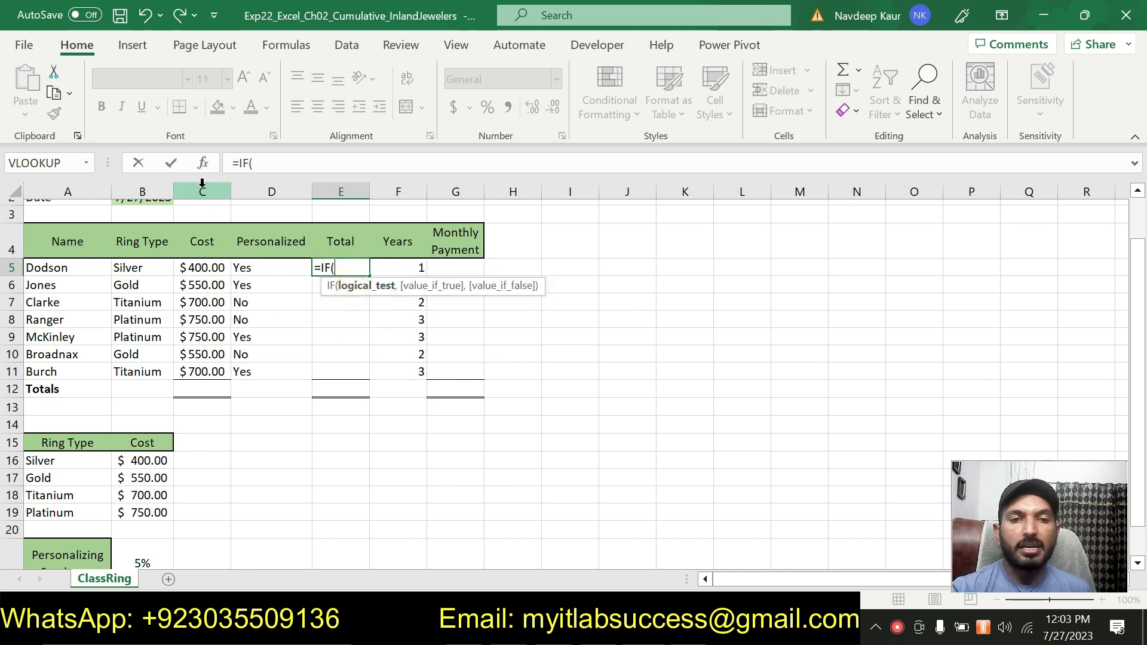
left_click(203, 167)
left_click_drag(578, 170, 577, 127)
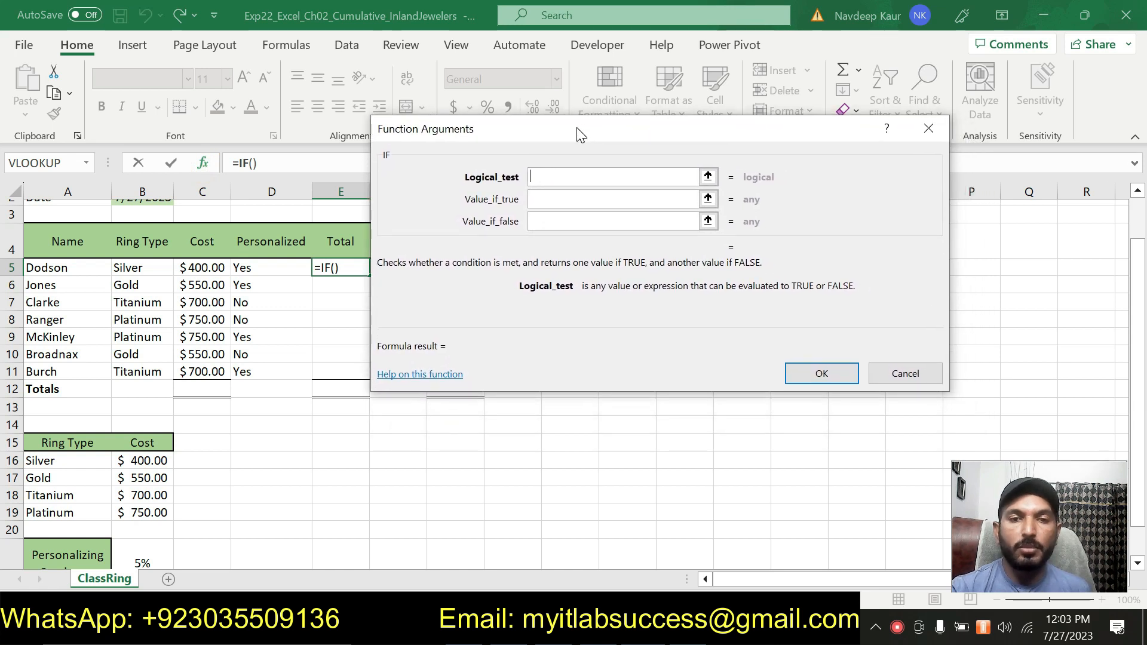
Recheck the step 7 instructions in Word, then set the IF function's logical test to D5="Yes".
left_click(606, 628)
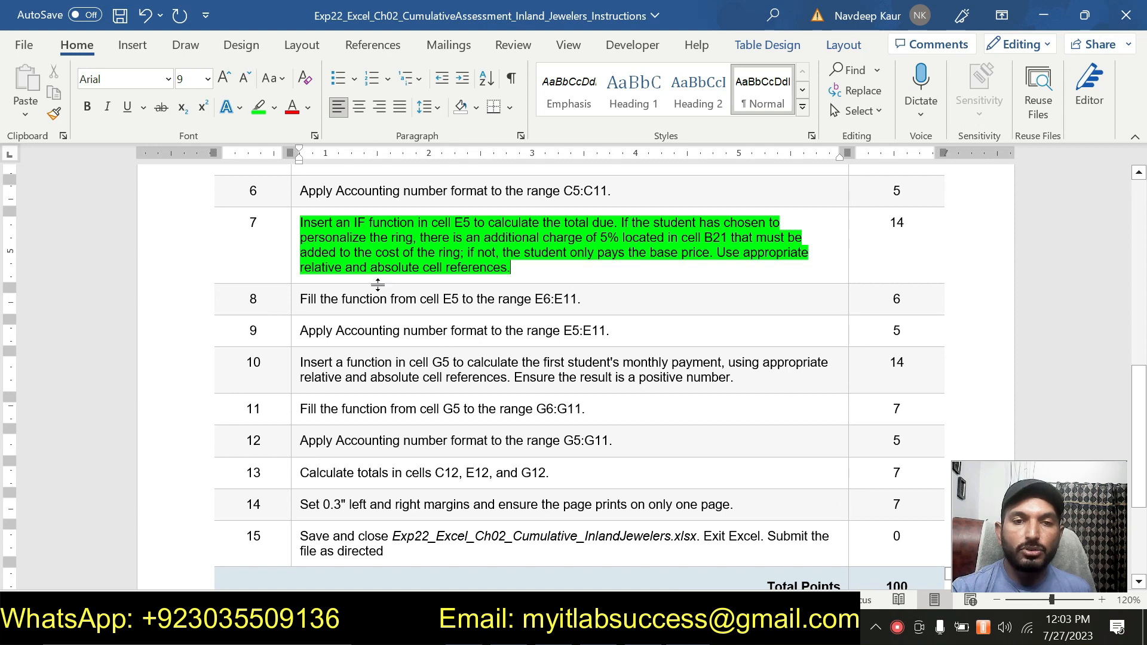
left_click(574, 630)
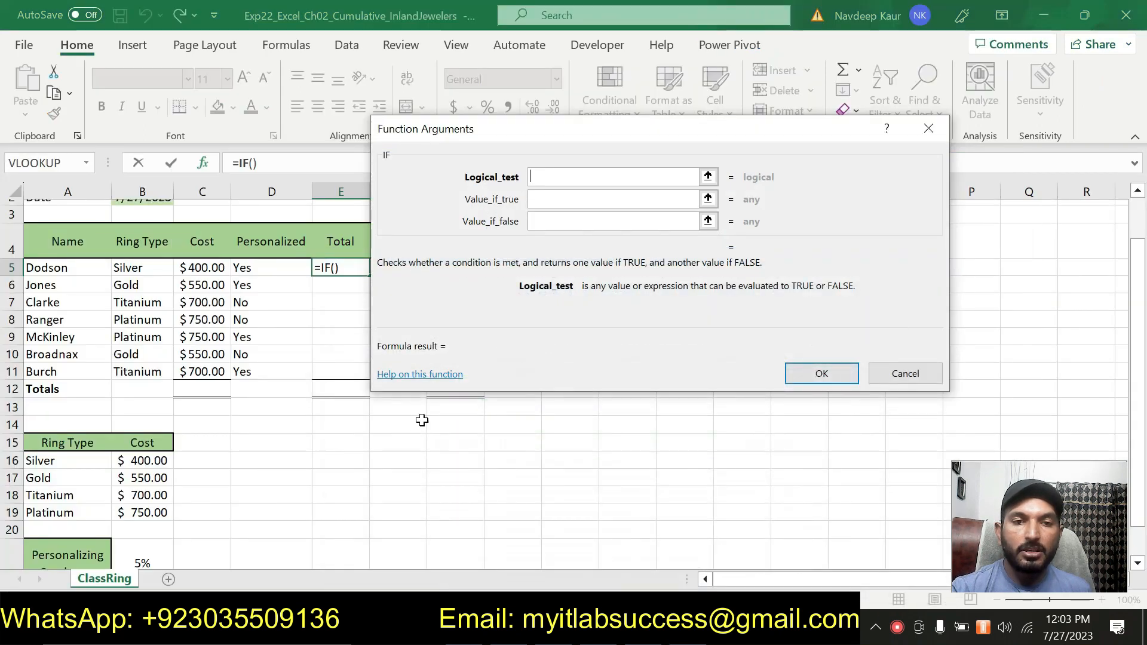
left_click(270, 269)
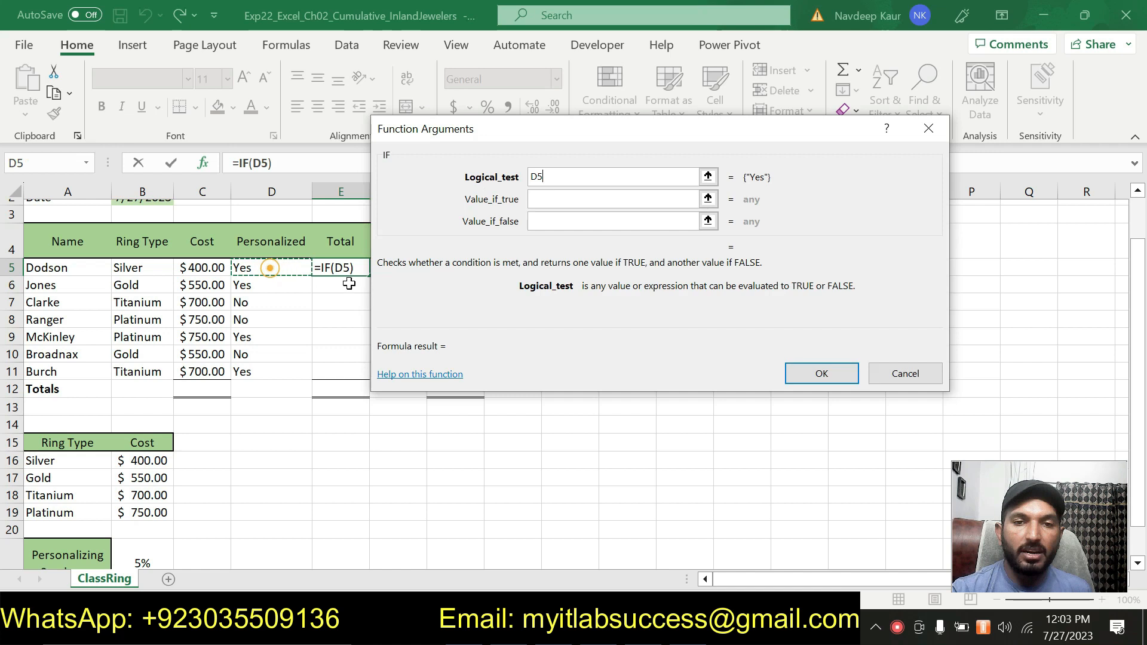
type("=")
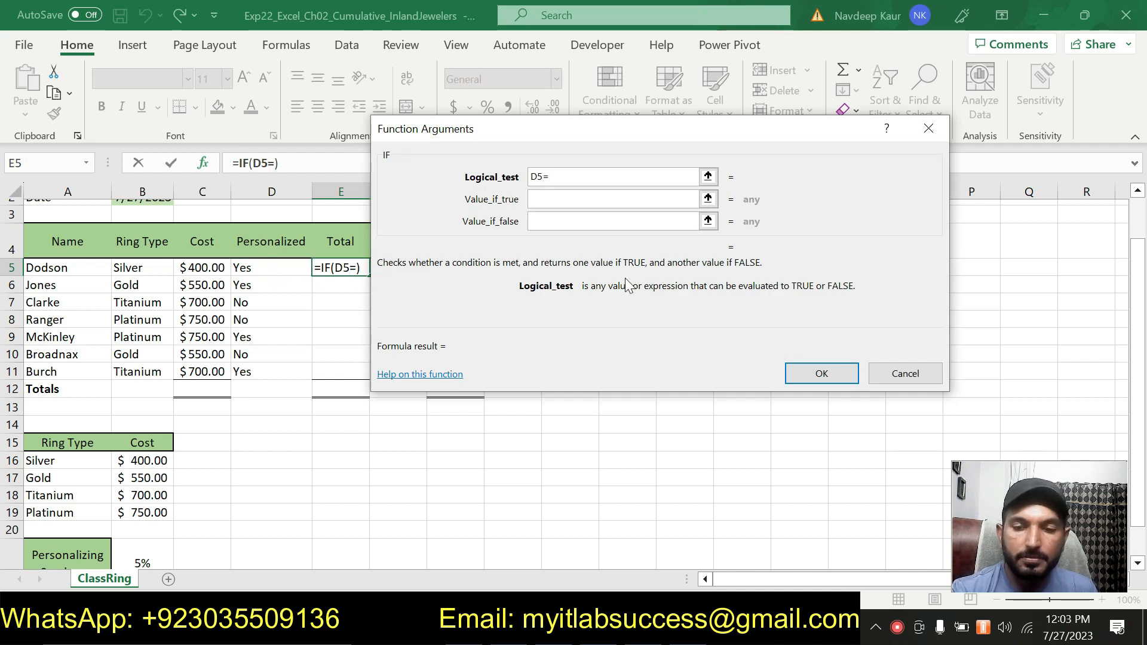
type("\"Yes\"")
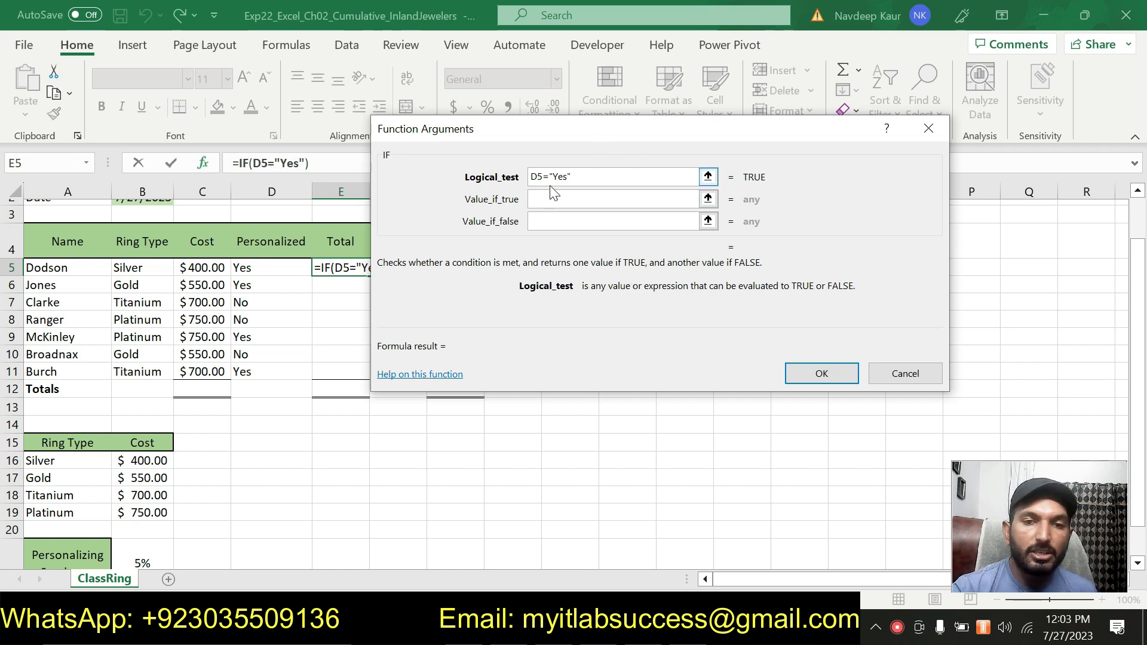
key("Tab")
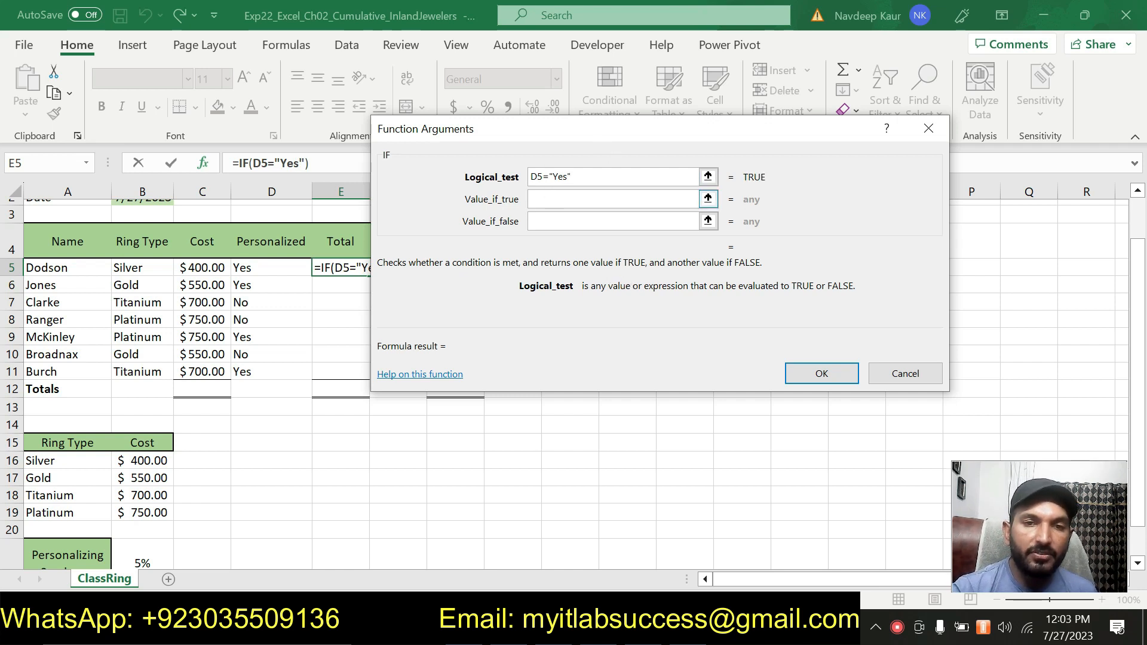
Recheck the step 7 instructions, then begin the IF function's value-if-true expression with C5+(C5*.
key("alt+Tab")
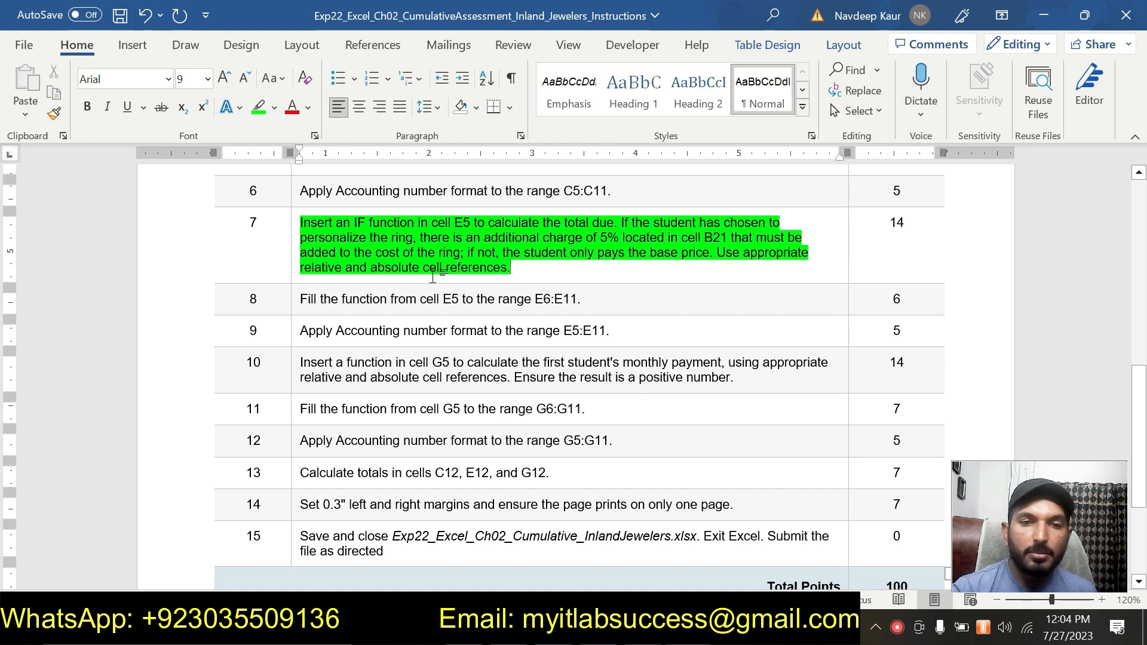
key("alt+Tab")
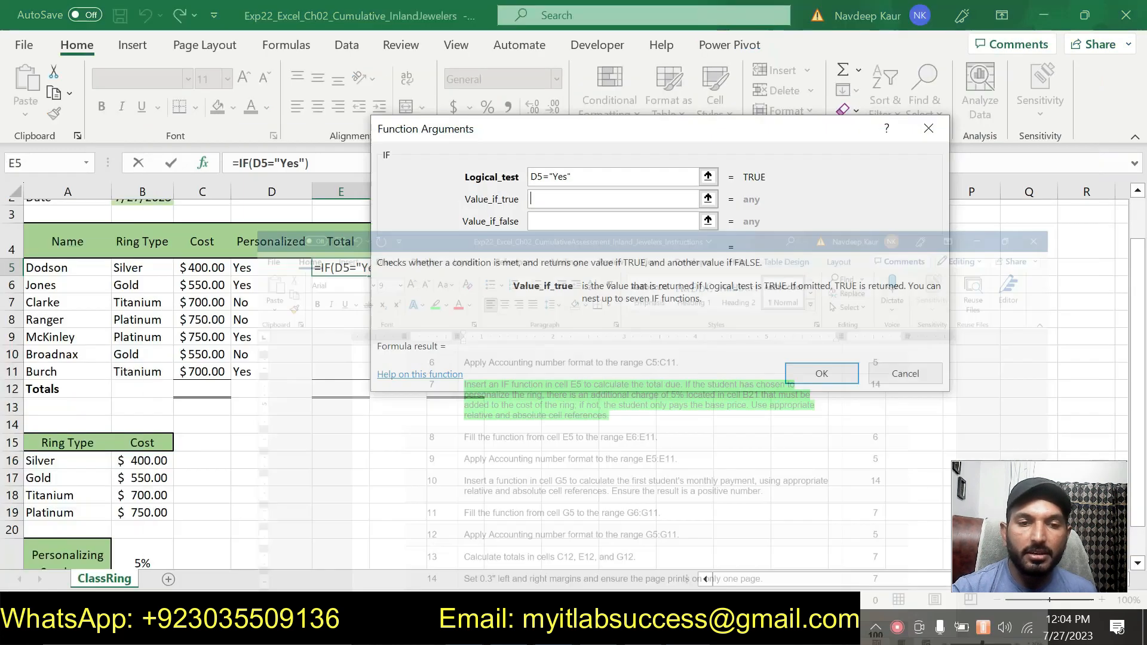
scroll(224, 481, "up", 2)
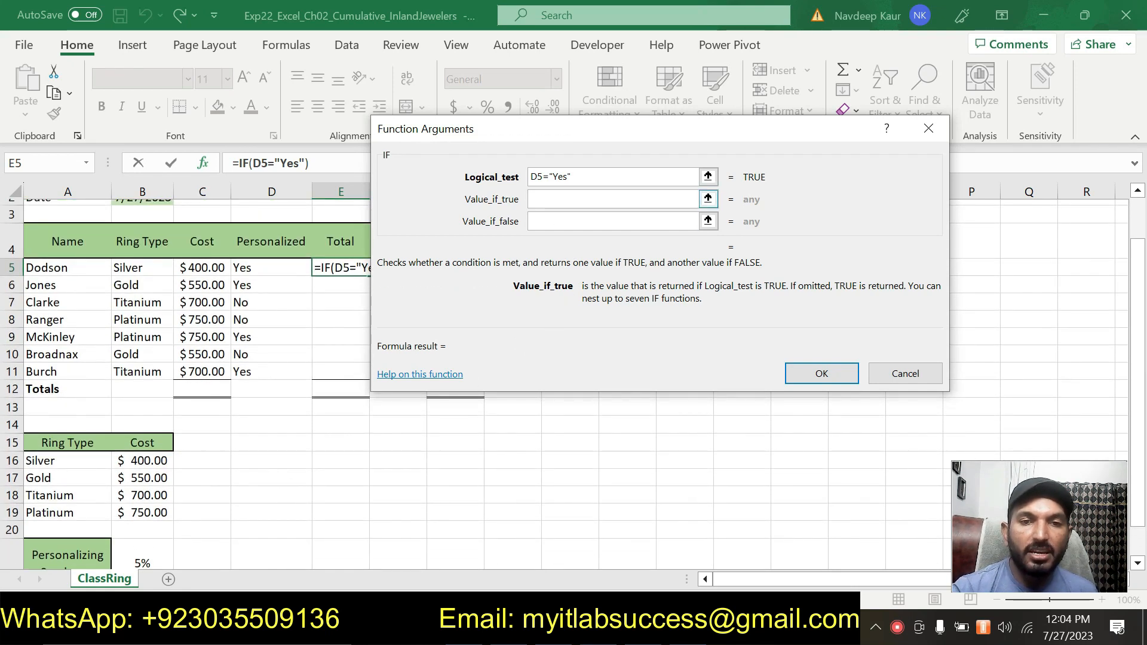
left_click(204, 269)
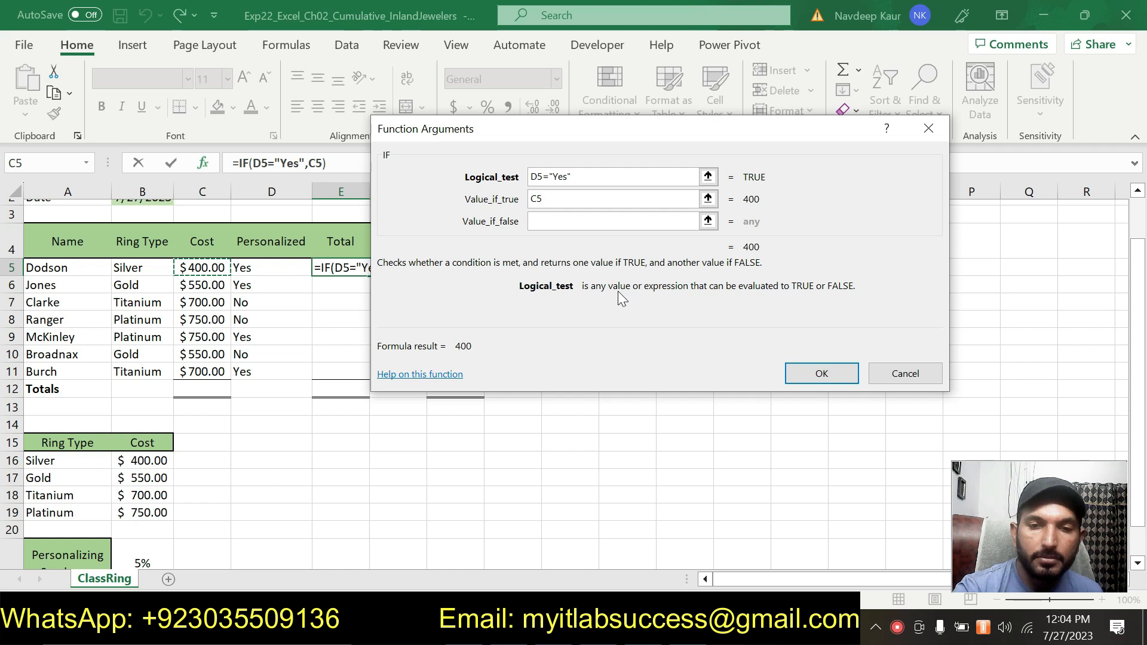
type("+")
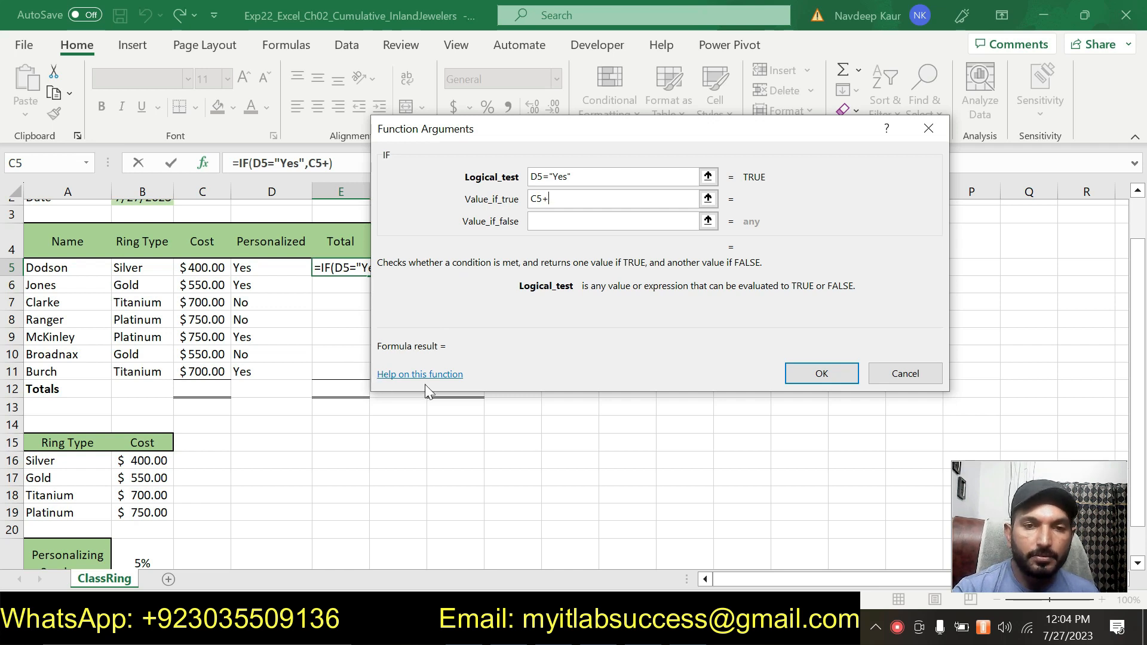
type("(")
left_click(206, 267)
type("*")
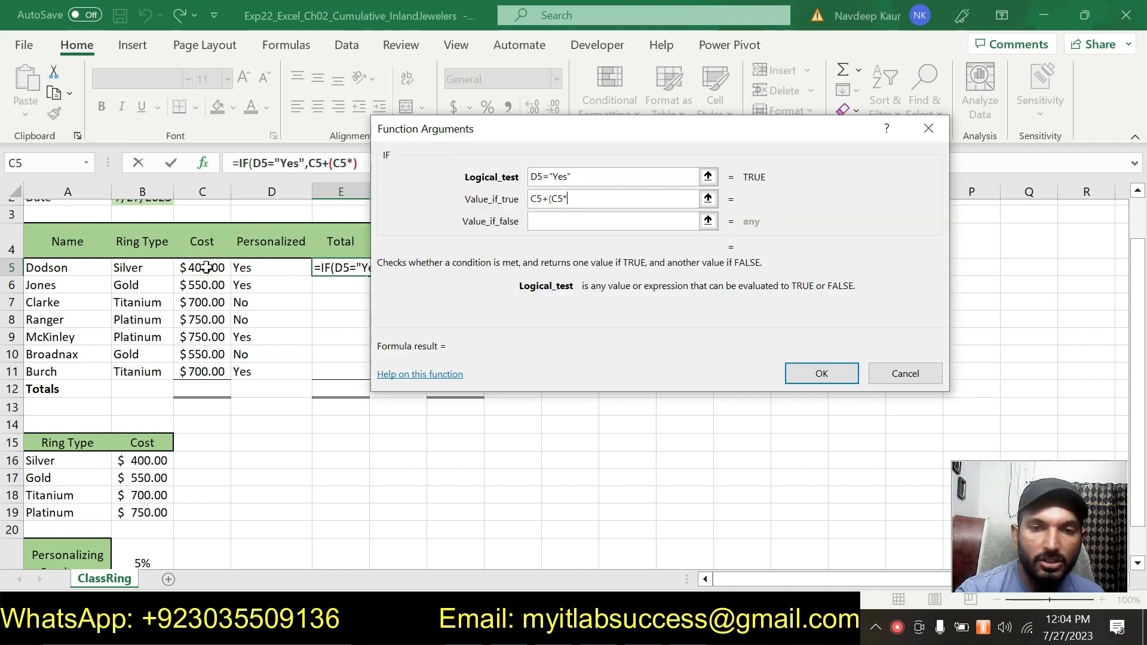
Complete the value-if-true expression as C5+(C5*$B$21), using an absolute reference to the personalizing surcharge.
scroll(125, 464, "down", 1)
left_click(129, 516)
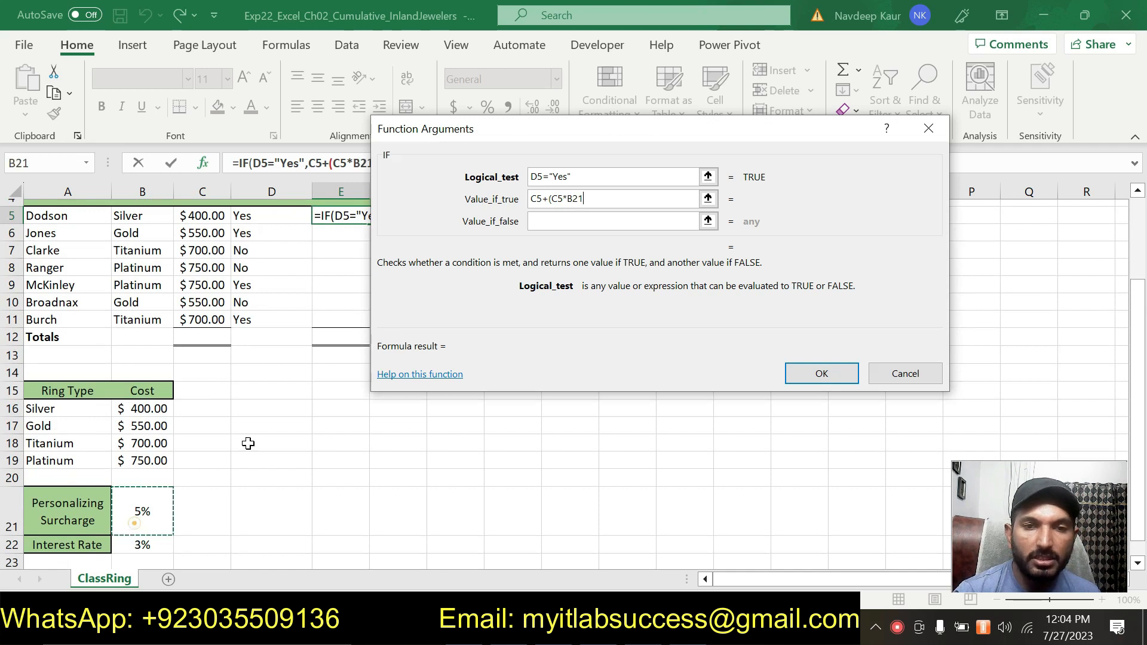
key("Left")
key("BackSpace")
key("BackSpace")
key("BackSpace")
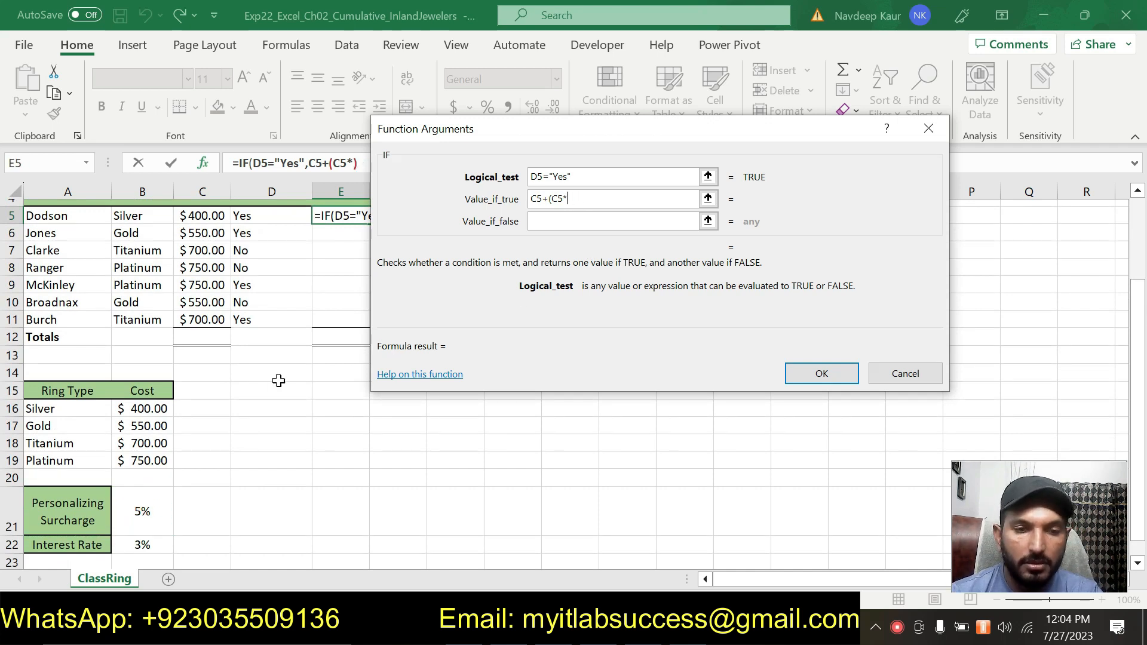
left_click(148, 508)
left_click(566, 199)
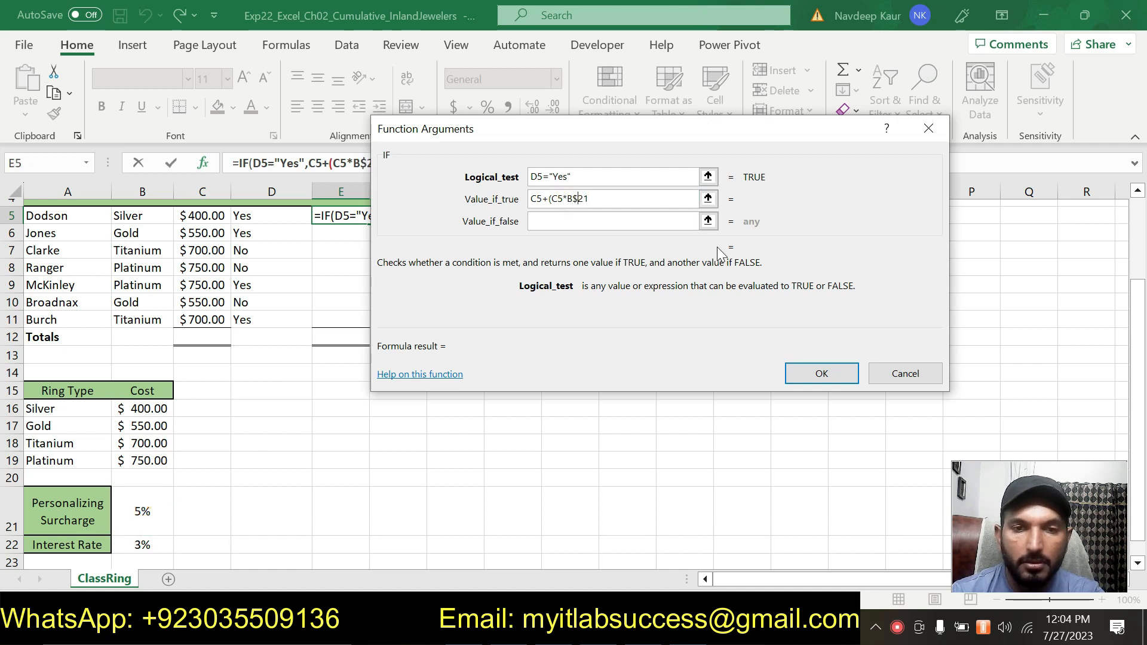
key("F4")
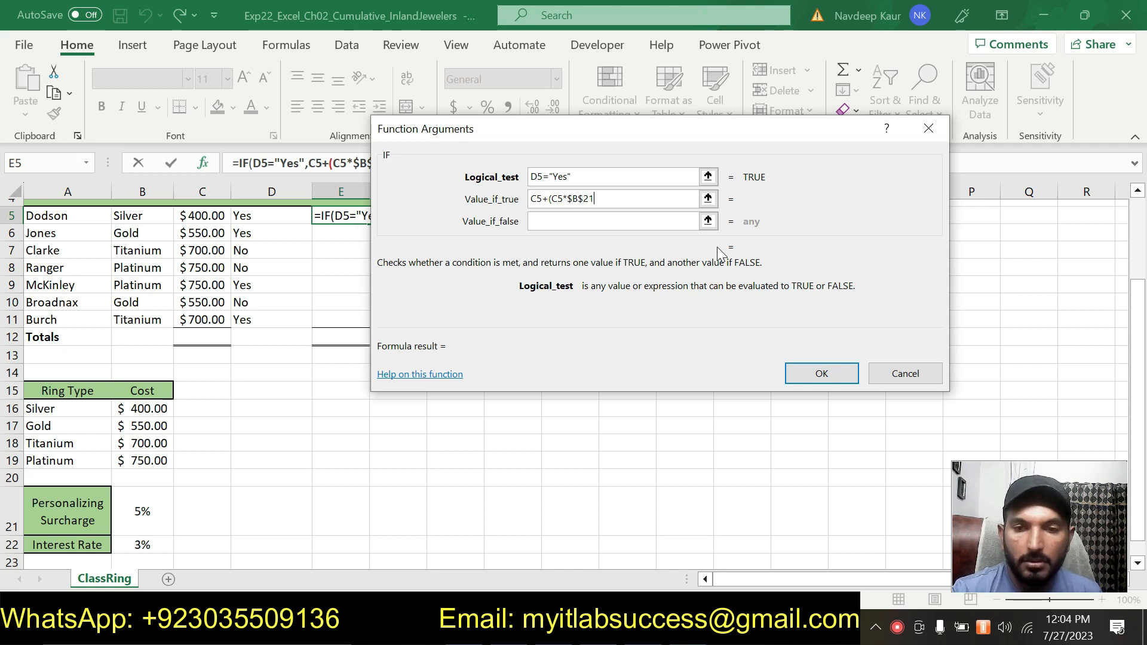
type(")")
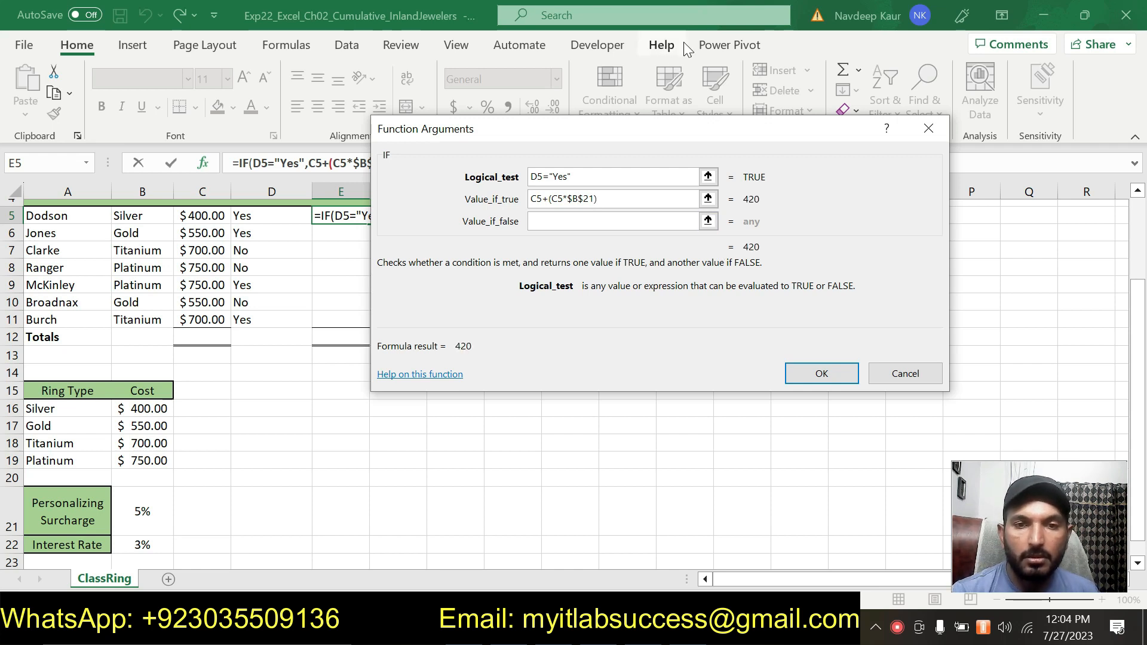
Set the IF function's value if false to C5 and insert the function in cell E5.
left_click(552, 217)
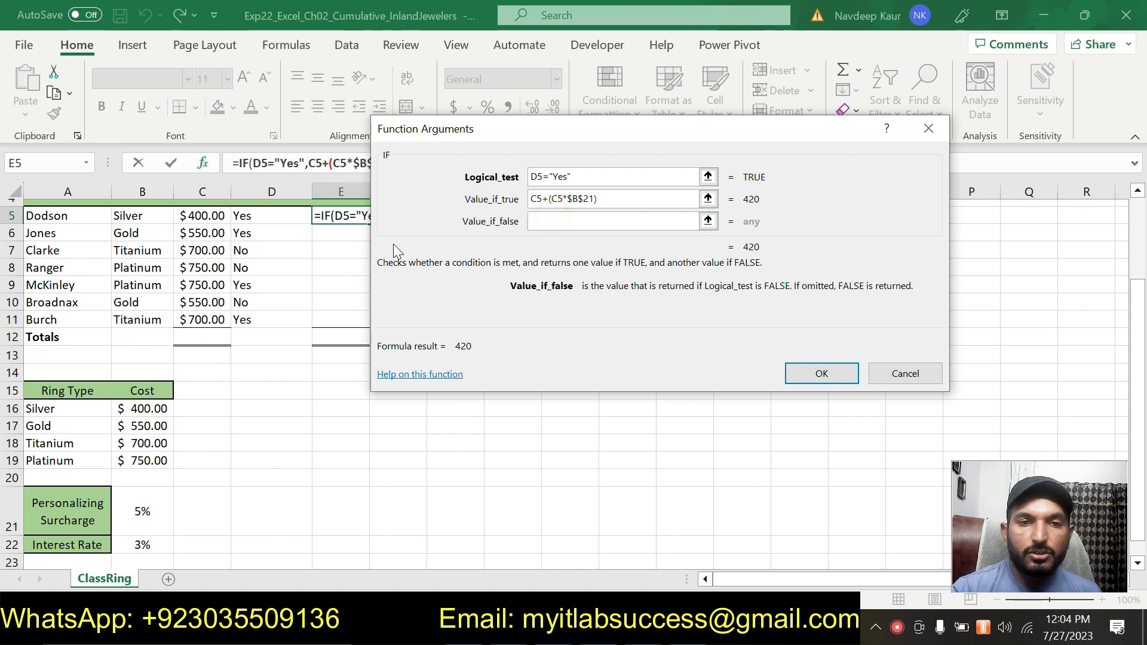
left_click(203, 219)
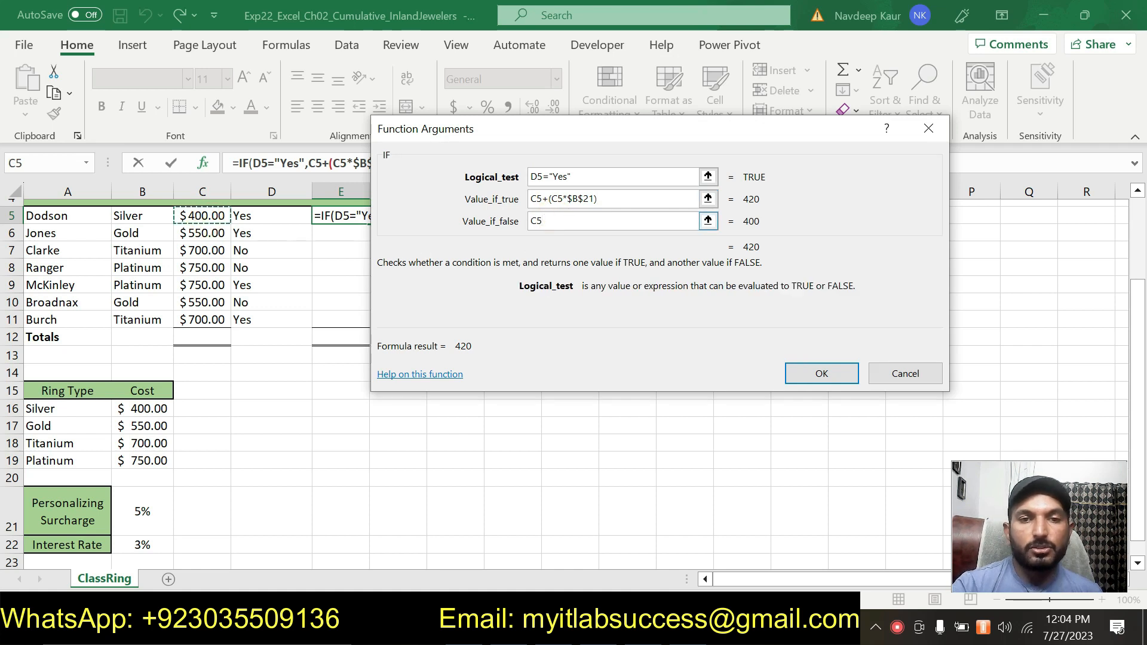
scroll(255, 272, "up", 1)
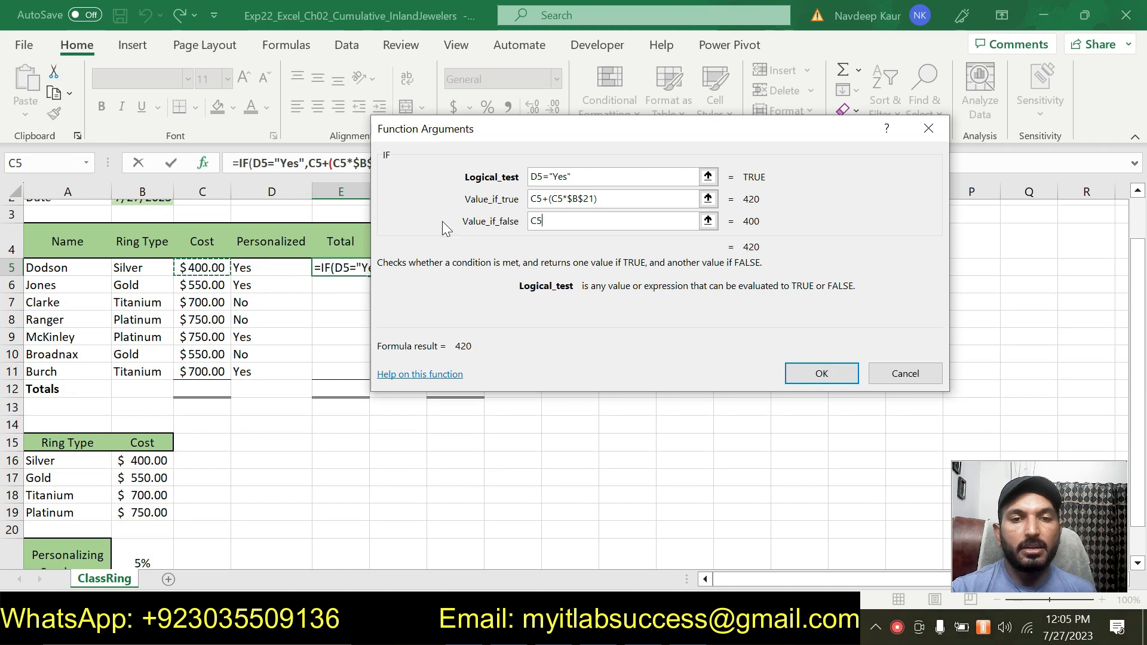
left_click_drag(525, 138, 600, 113)
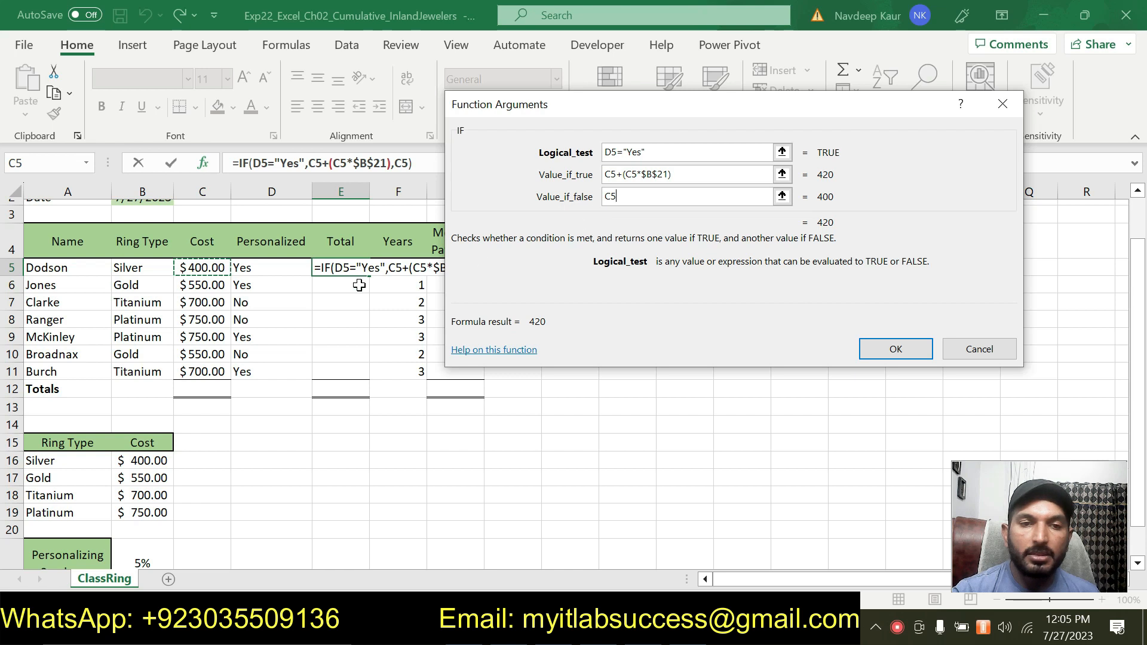
left_click(878, 350)
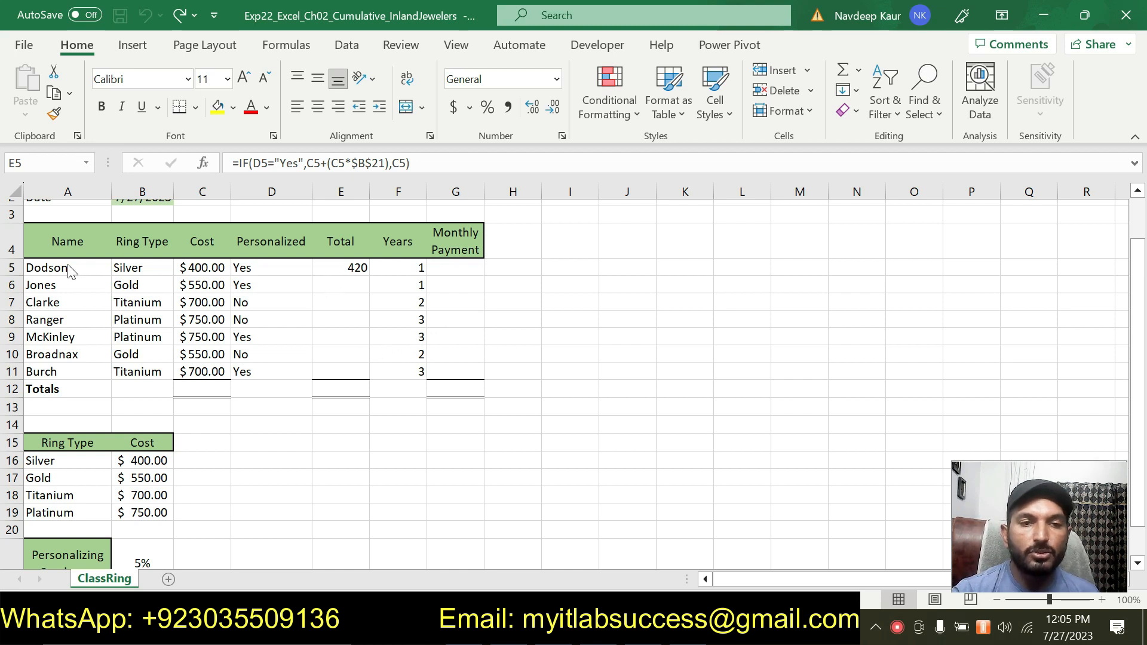
Switch to the Word instructions and highlight the step 8 text about filling E6:E11 in bright green.
left_click(656, 629)
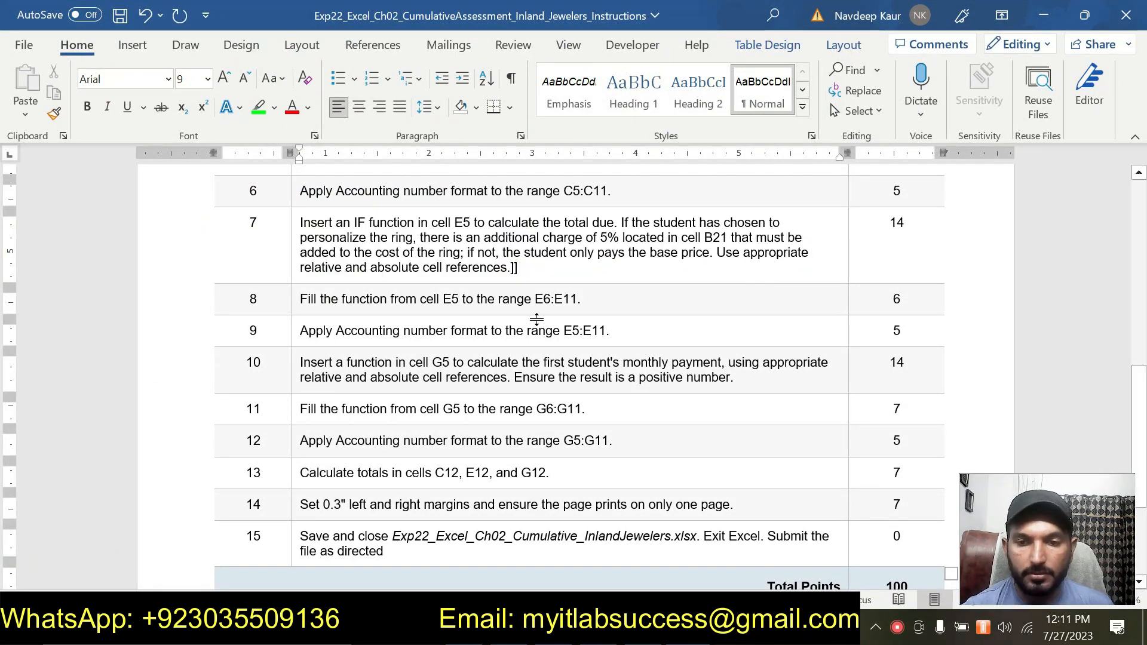
left_click_drag(563, 299, 301, 299)
left_click(567, 307)
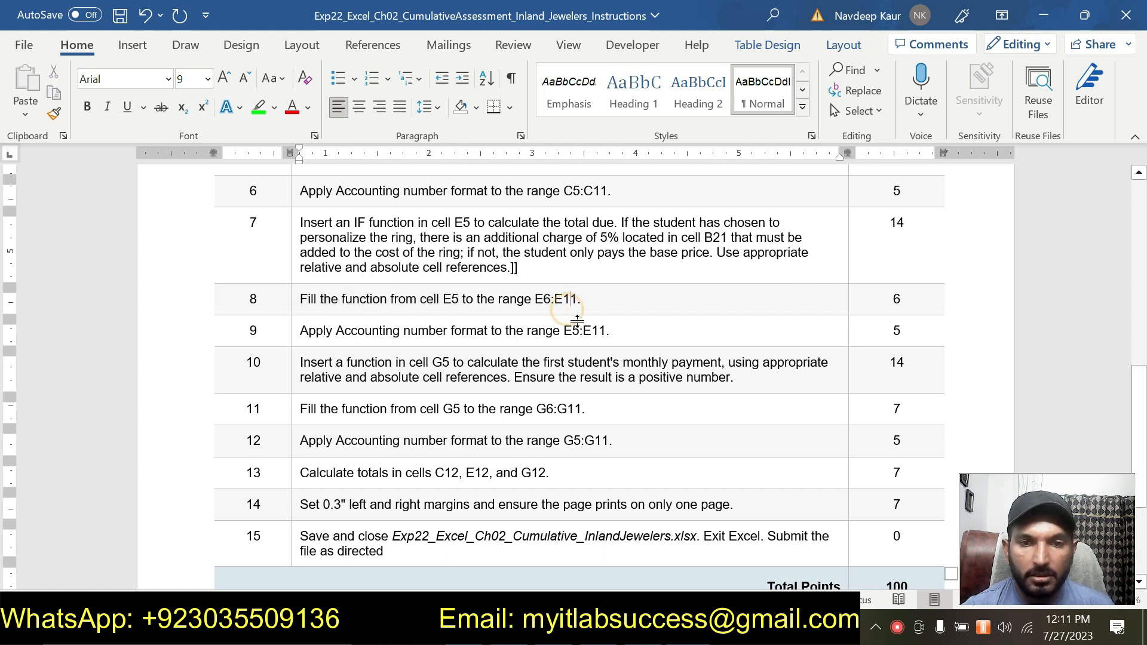
left_click_drag(597, 299, 300, 299)
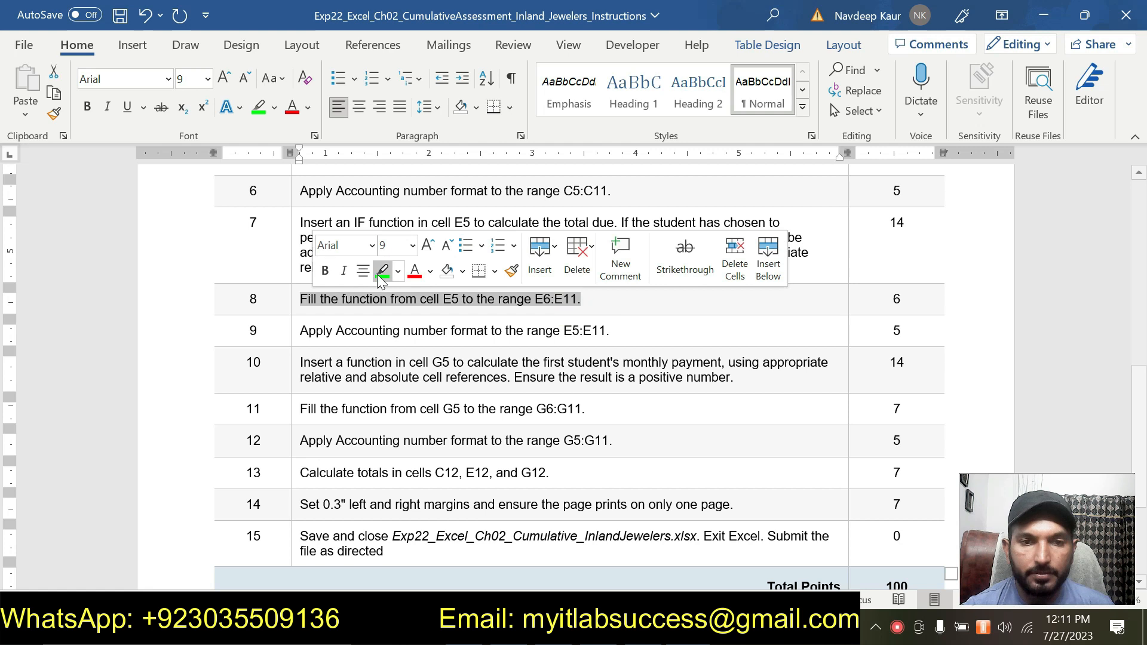
left_click(380, 267)
left_click(348, 319)
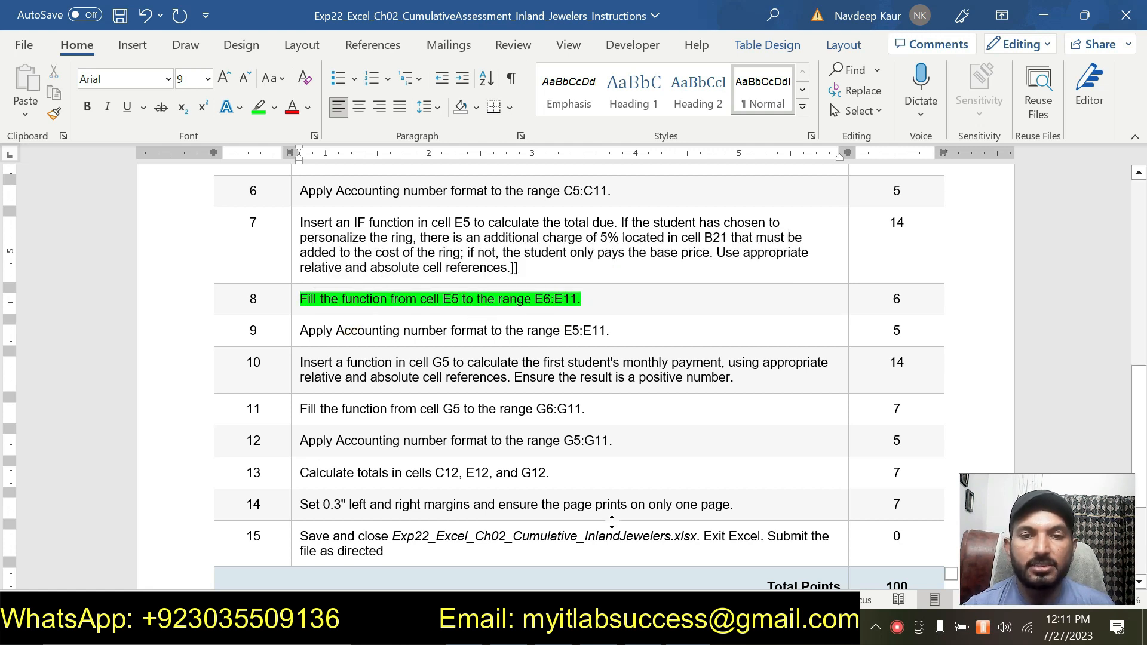
Switch to the Excel workbook and fill the IF function from cell E5 down through the range E6:E11.
key("alt+Tab")
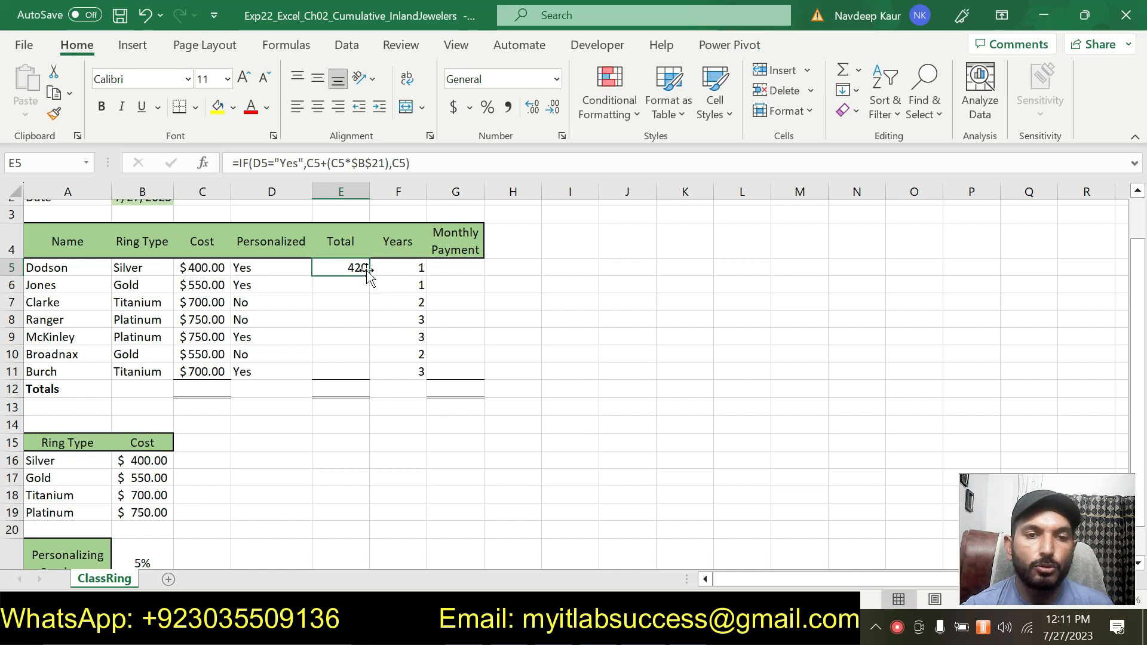
left_click_drag(369, 276, 369, 384)
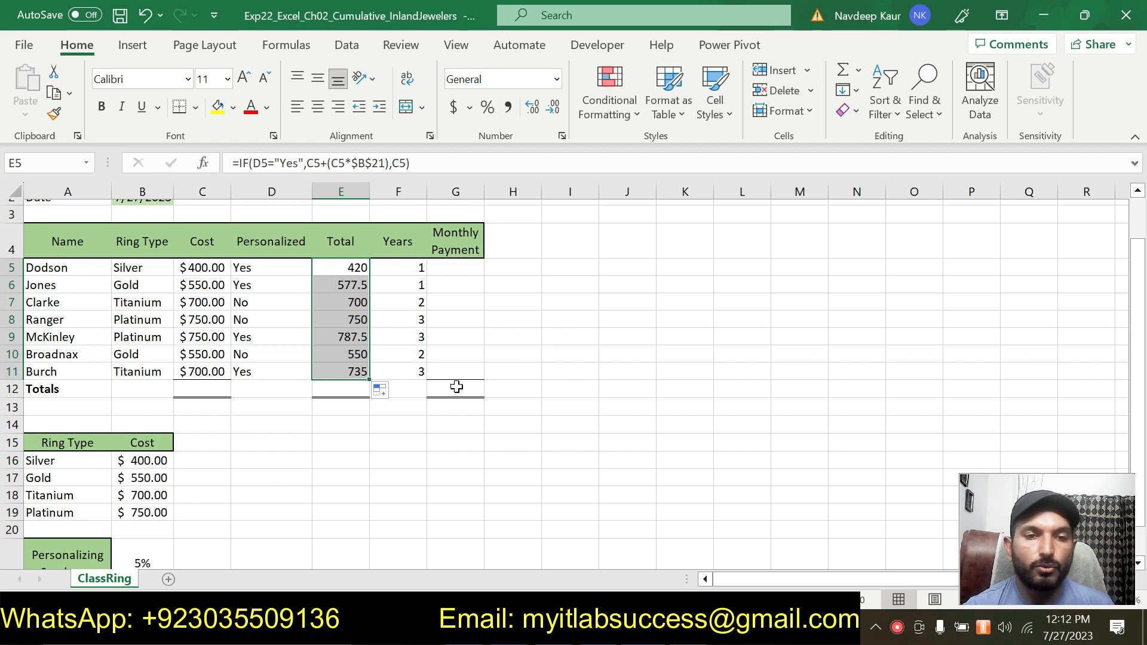
Switch to the Word instructions and remove the bright green highlight from the step 8 text.
left_click(472, 493)
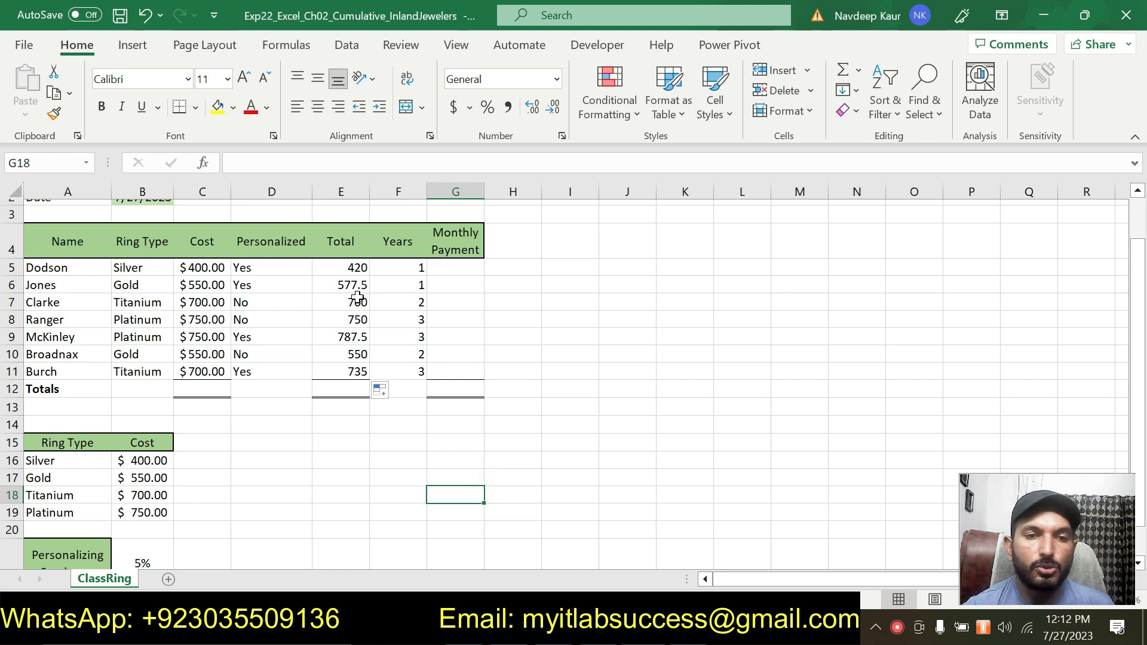
key("alt+Tab")
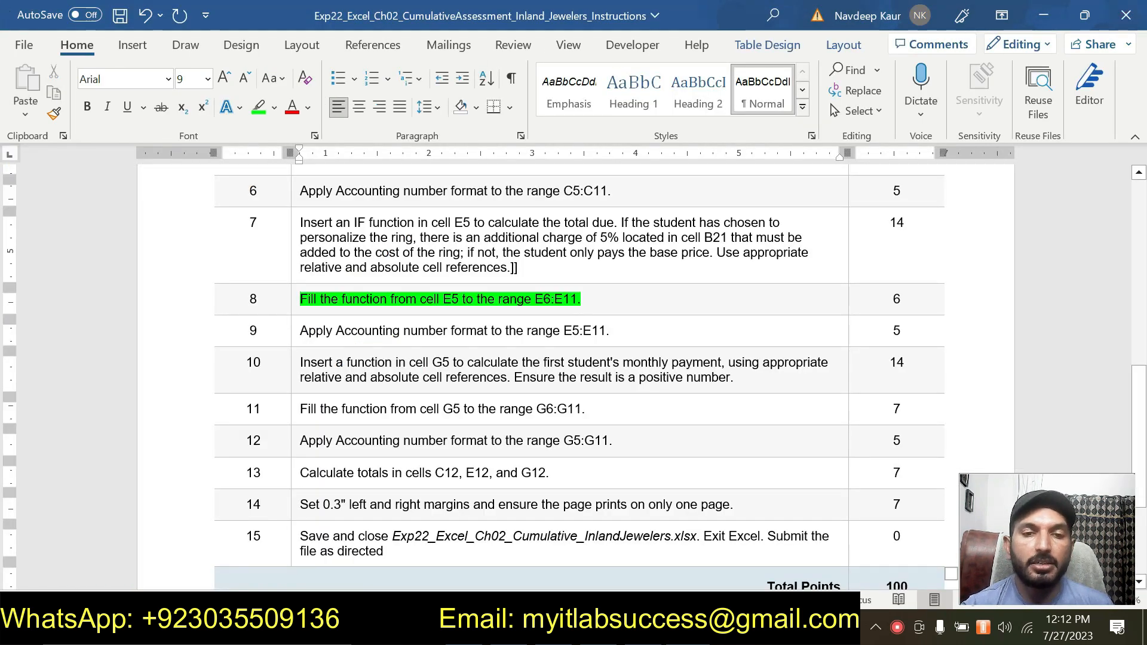
left_click_drag(581, 299, 300, 299)
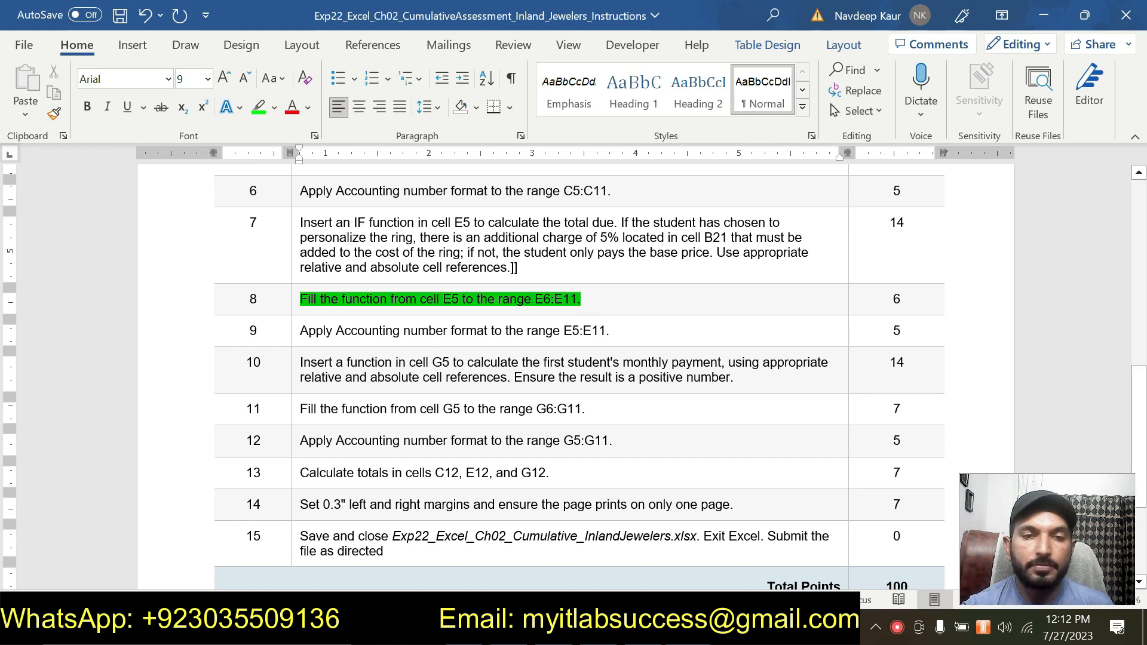
left_click(375, 272)
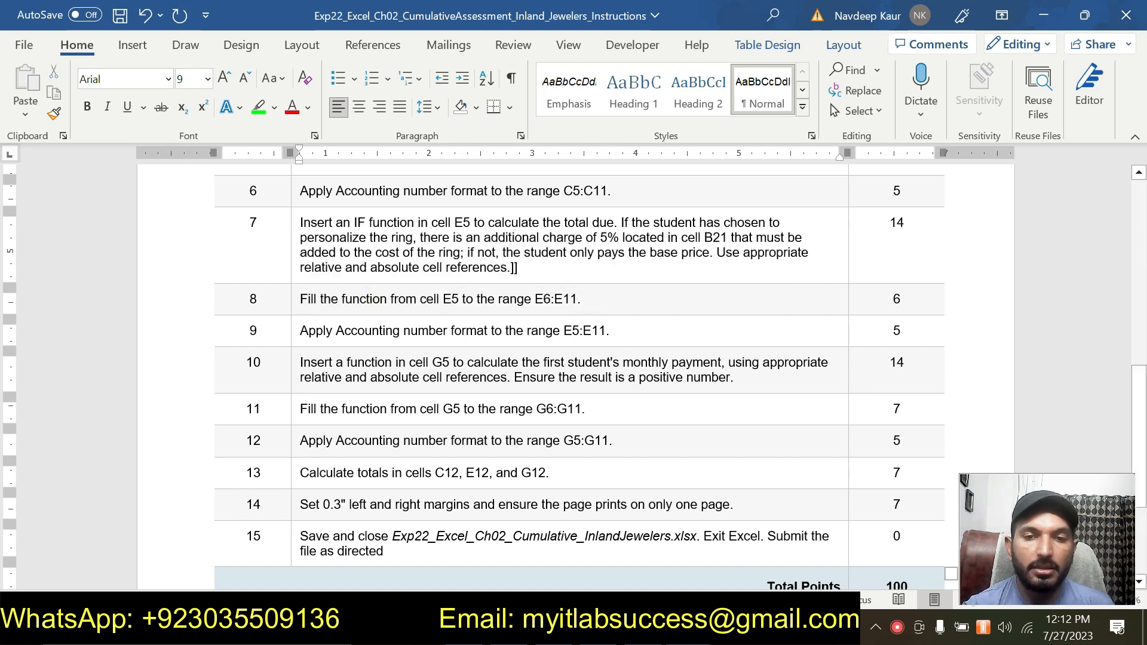
Select the step 9 instruction text, then switch to the Excel workbook and apply Accounting number format to the range E5:E11.
left_click_drag(605, 331, 300, 330)
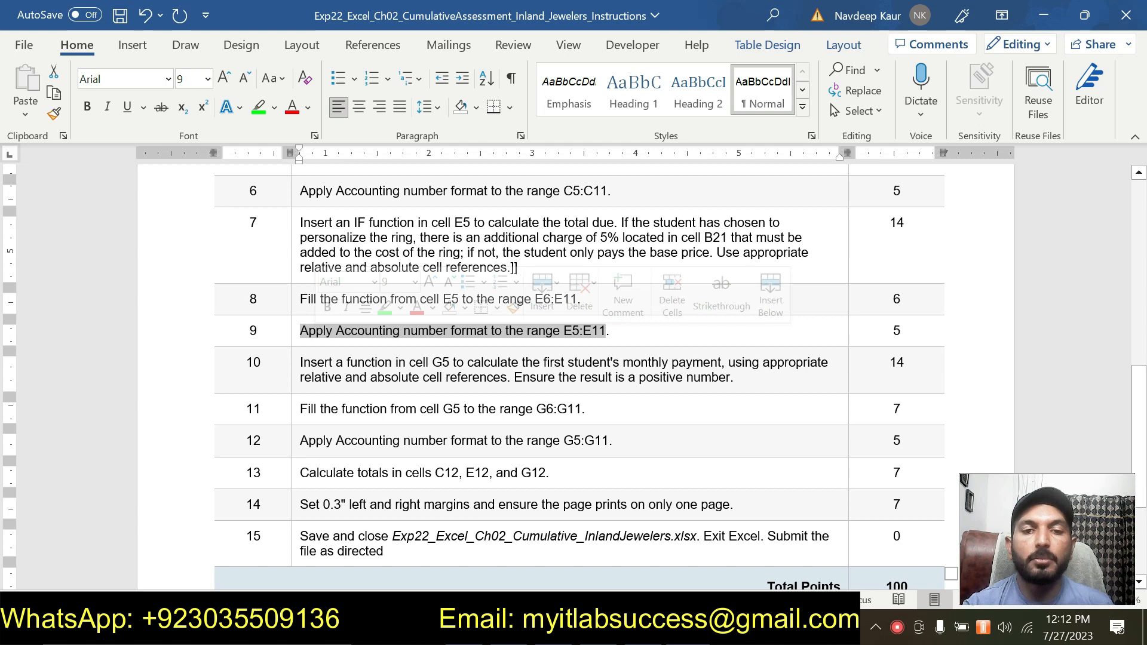
key("alt+Tab")
left_click_drag(356, 267, 364, 365)
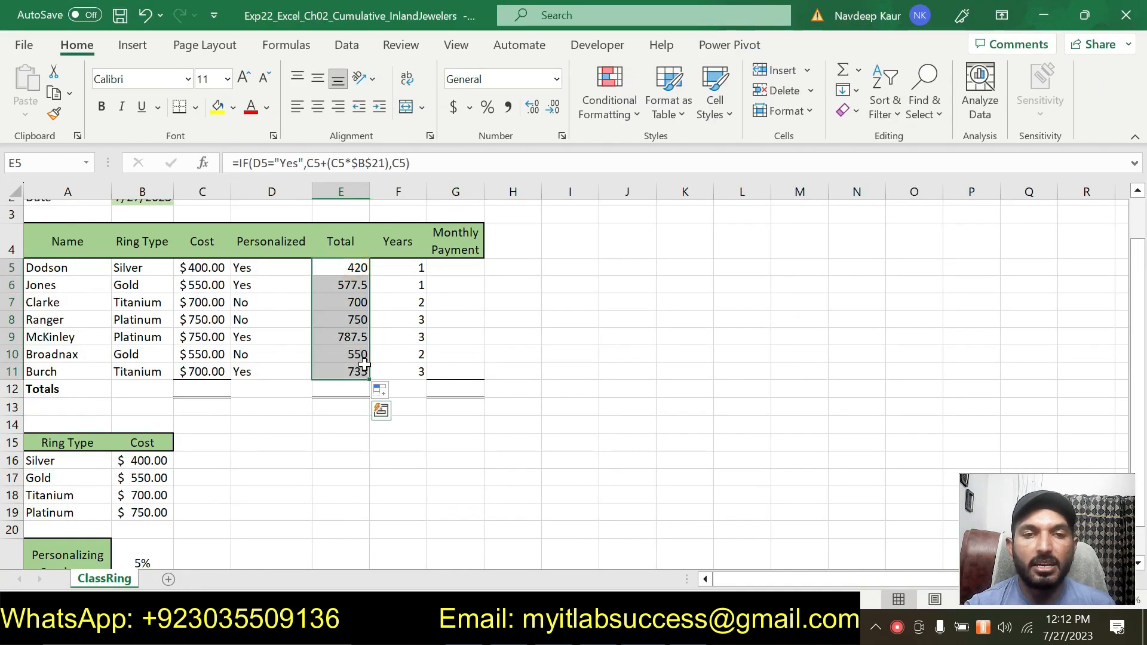
left_click(556, 78)
left_click(581, 251)
left_click(574, 407)
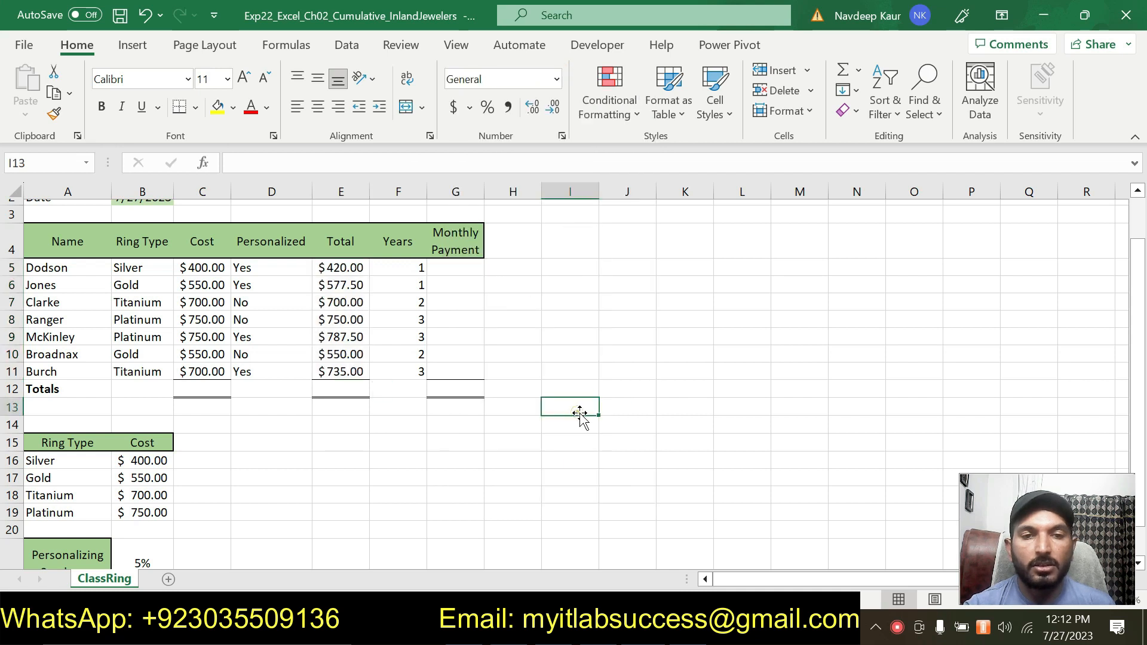
Switch to the Word instructions and read through the remaining steps after step 9.
key("alt+Tab")
scroll(553, 353, "up", 6)
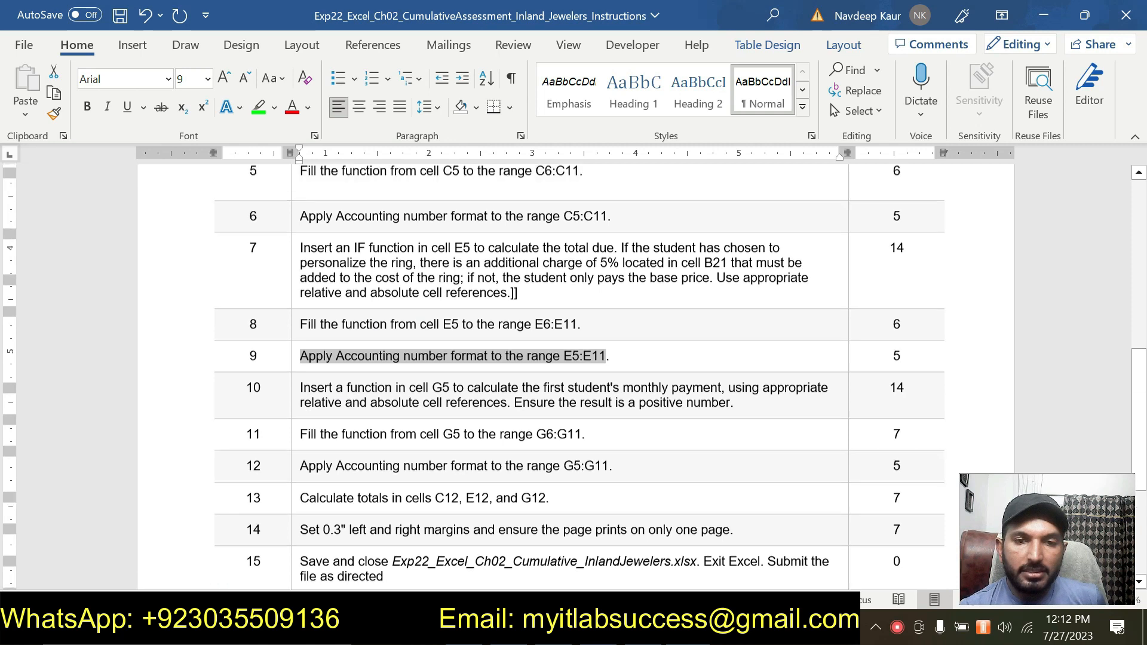
scroll(552, 353, "down", 5)
scroll(553, 353, "down", 2)
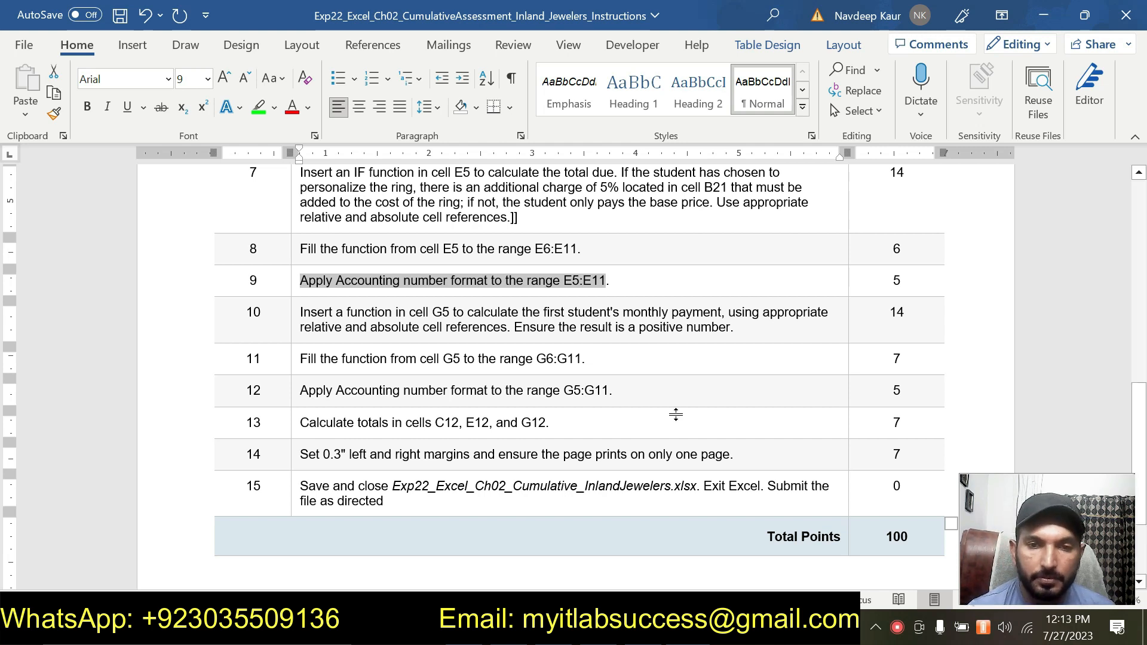
Switch to the Excel workbook and AutoFit the width of column B.
key("alt+Tab")
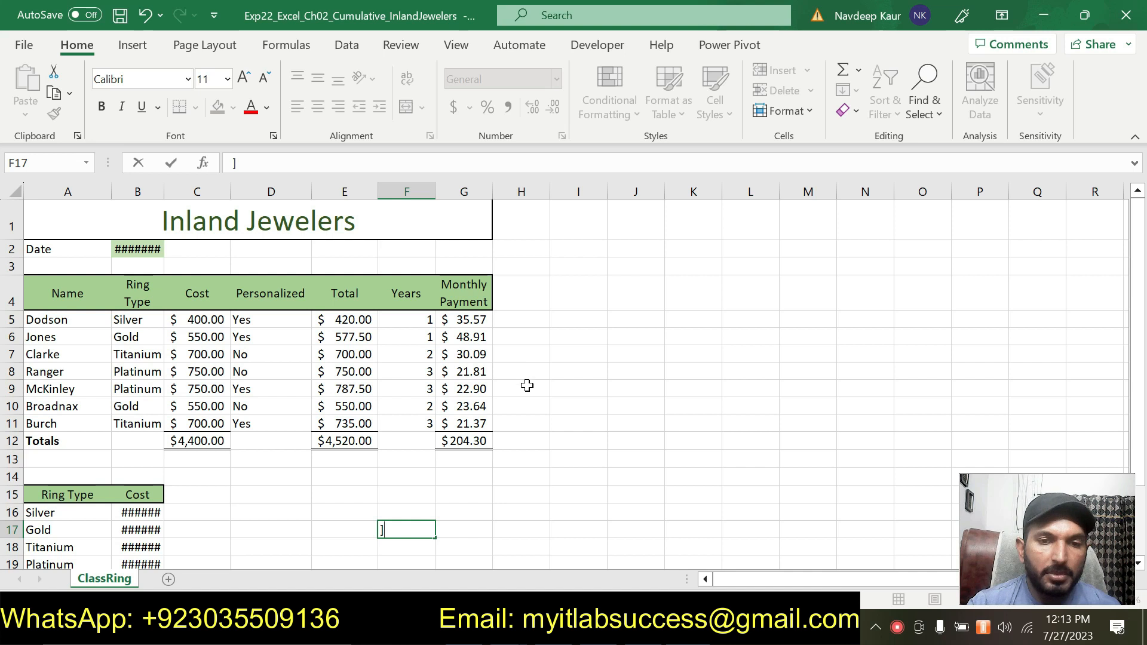
left_click(158, 191)
double_click(164, 191)
left_click(700, 440)
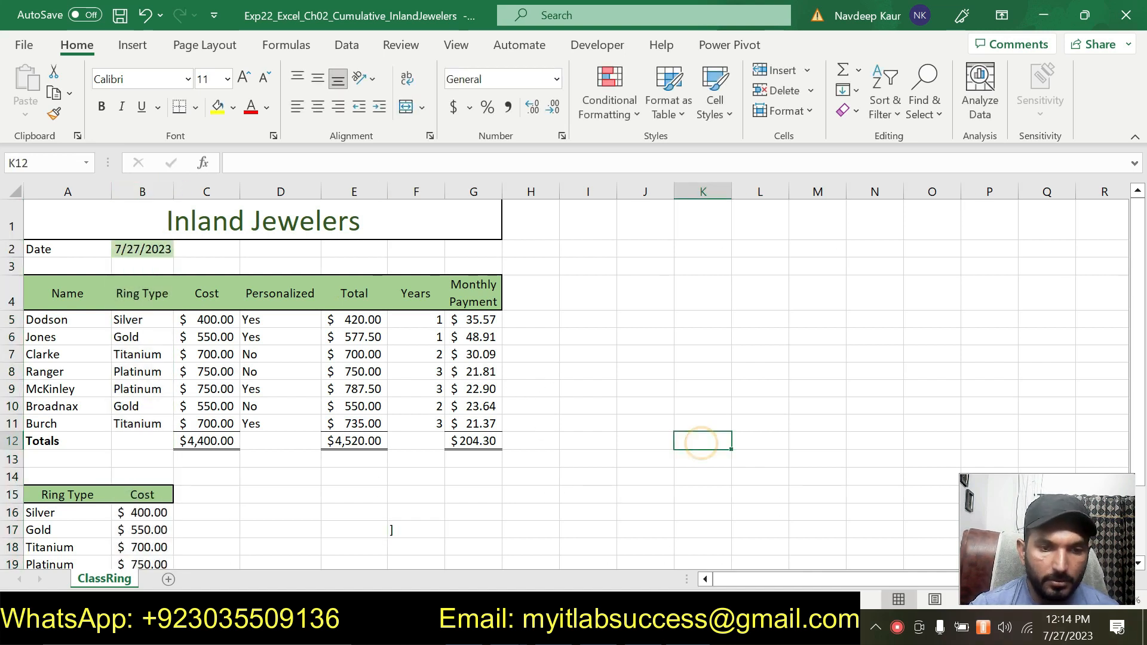
Switch to the Word instructions and undo the accidental replacement of the step 9 text.
key("alt+Tab")
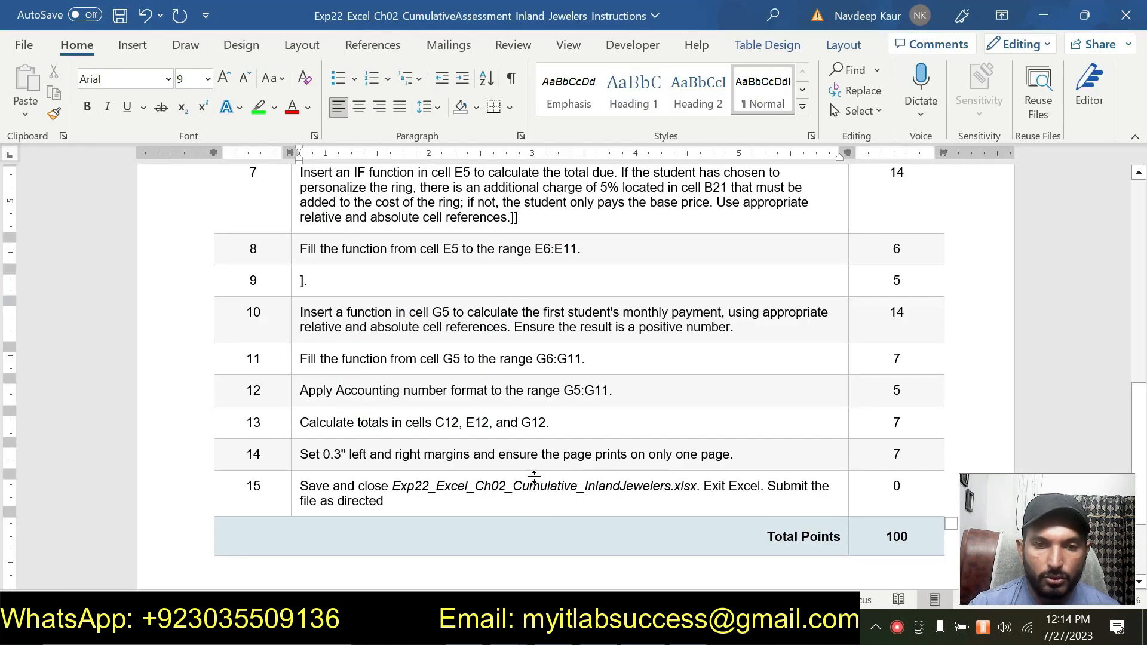
scroll(533, 476, "up", 15)
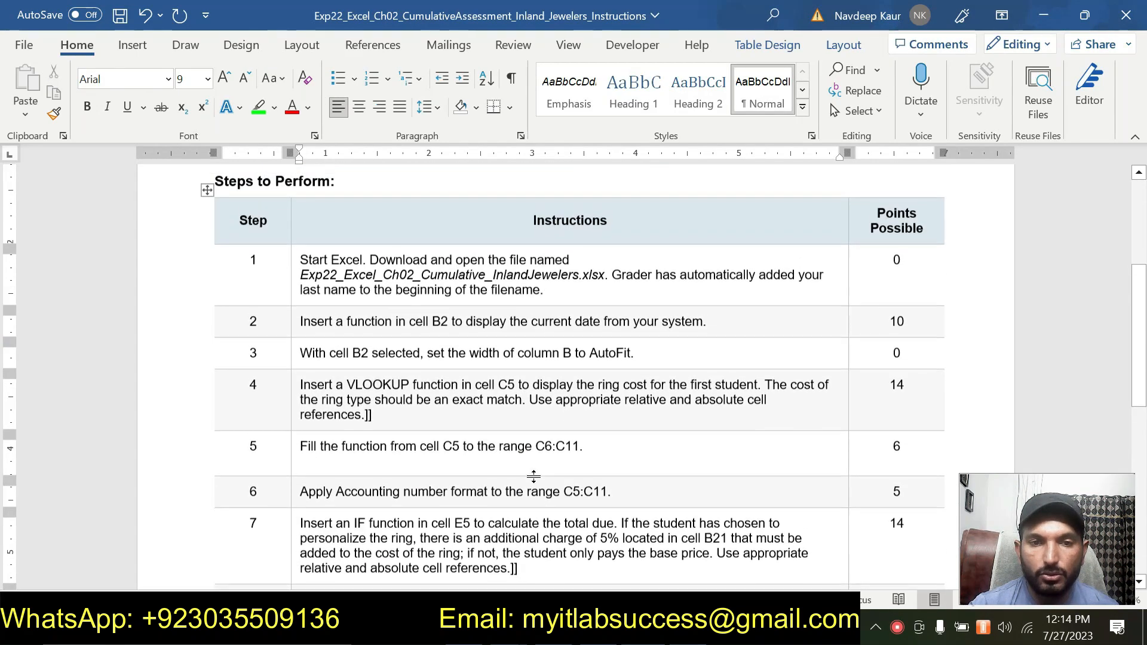
scroll(573, 382, "down", 2)
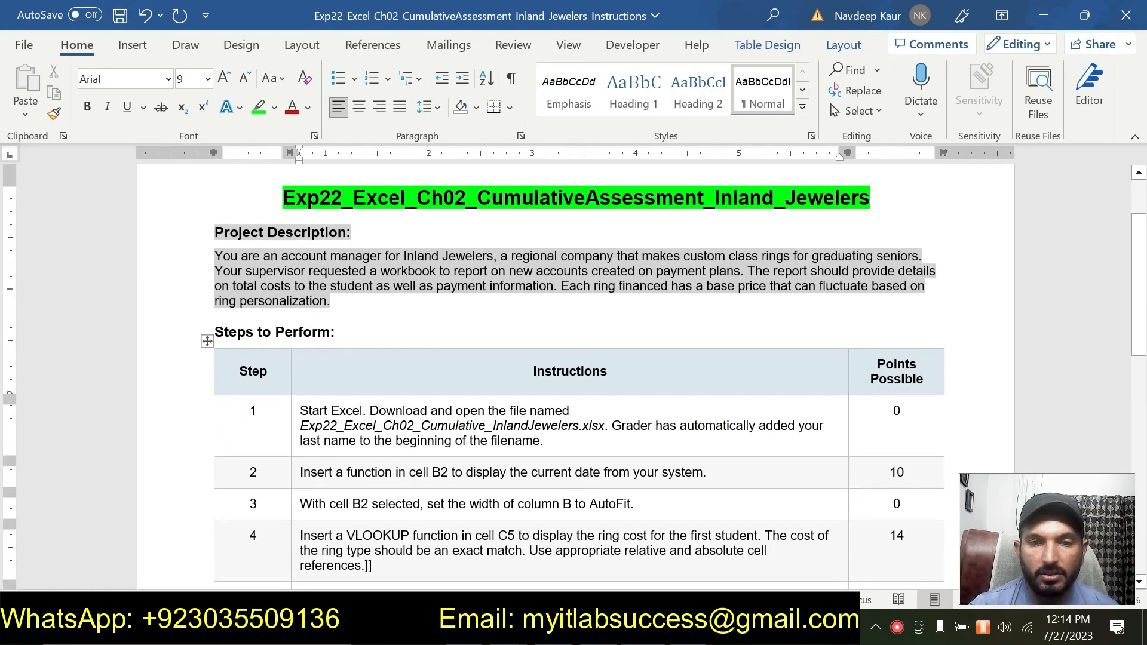
key("alt+Tab")
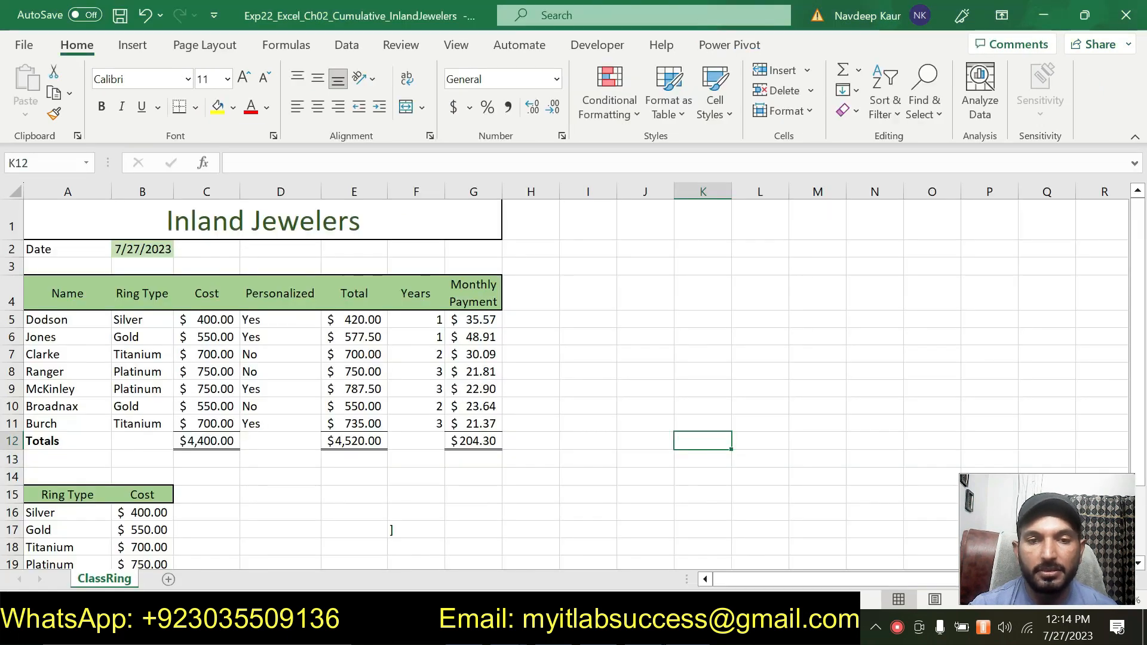
key("alt+Tab")
scroll(634, 447, "down", 6)
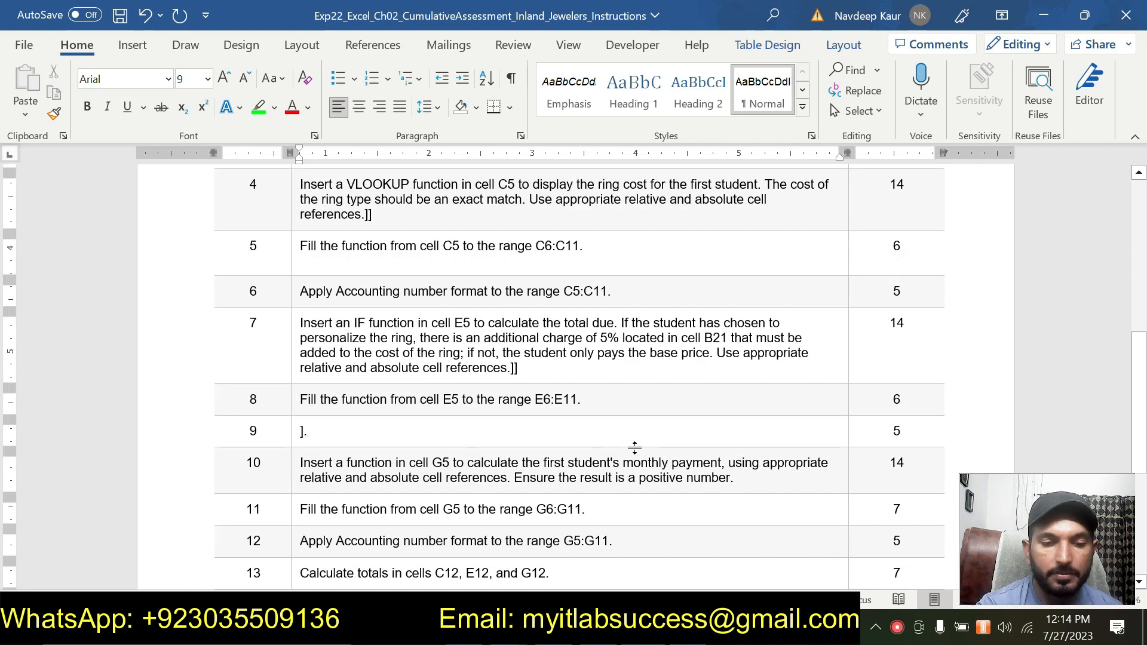
key("ctrl+z")
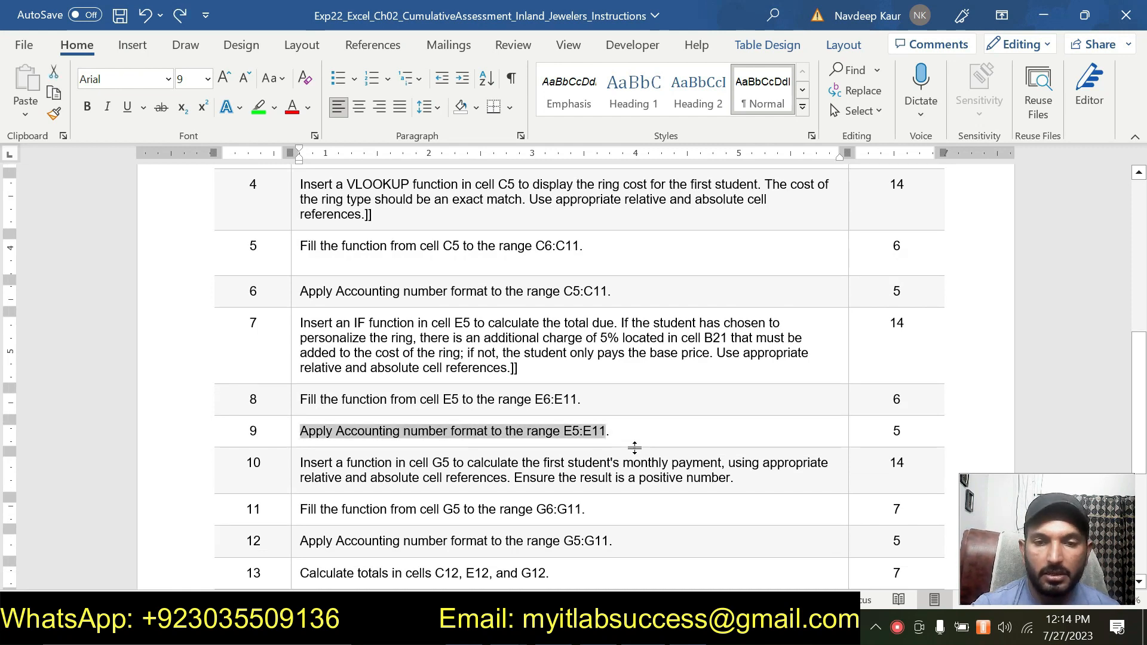
left_click(635, 447)
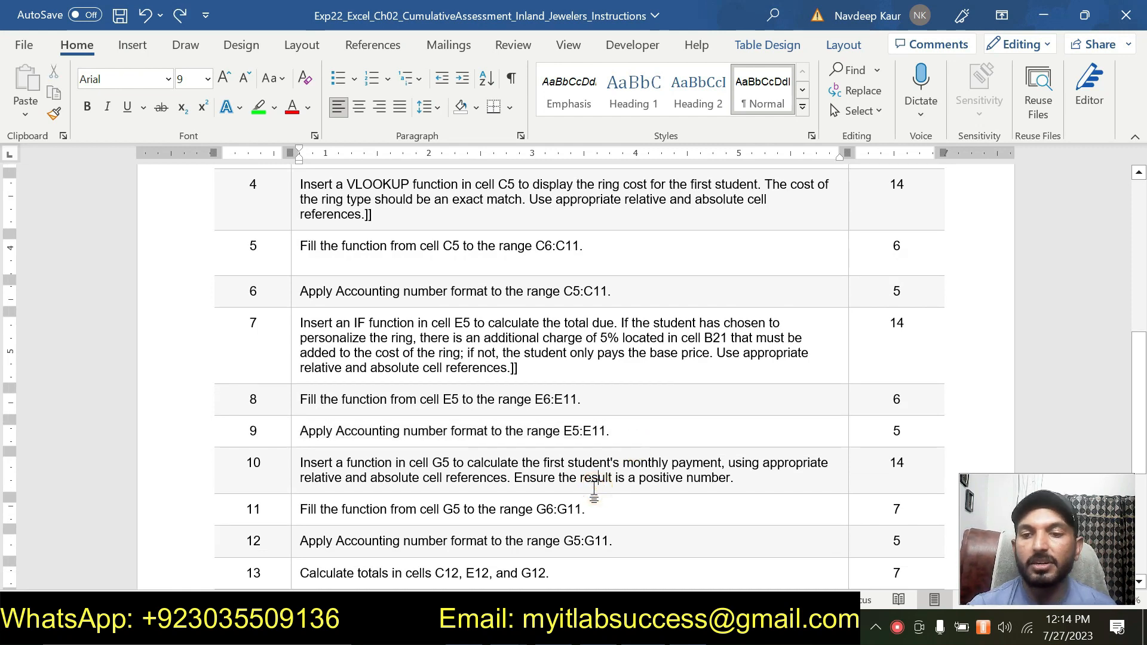